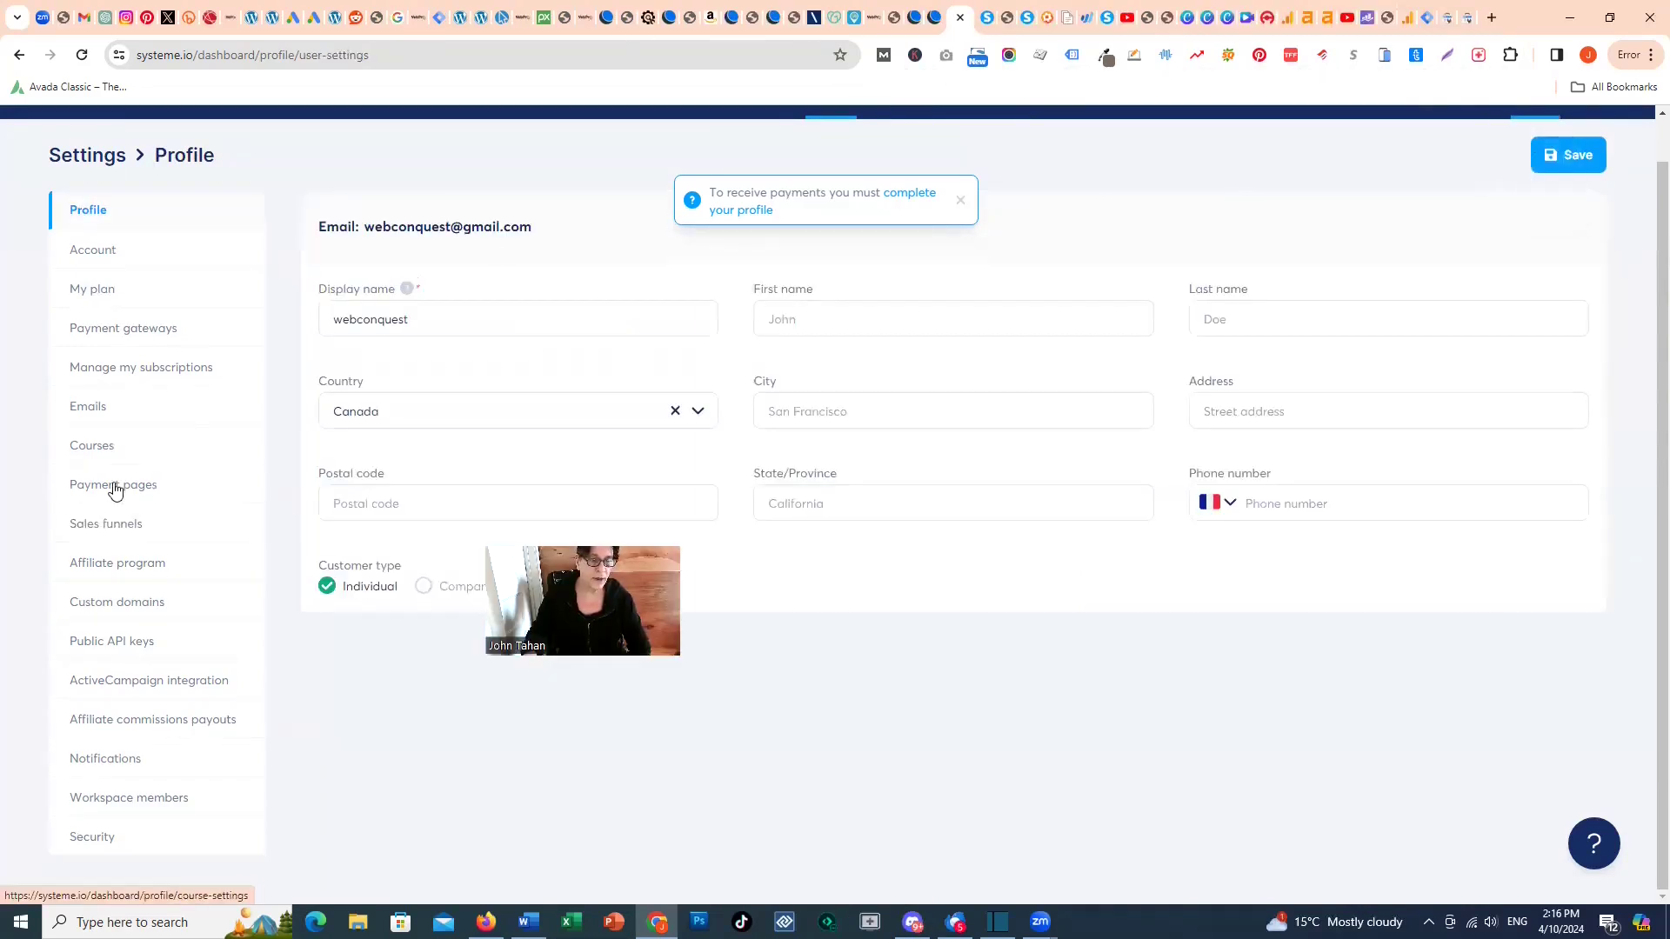
Enable storing UTM parameters in the sales funnels settings and save the change
left_click(113, 527)
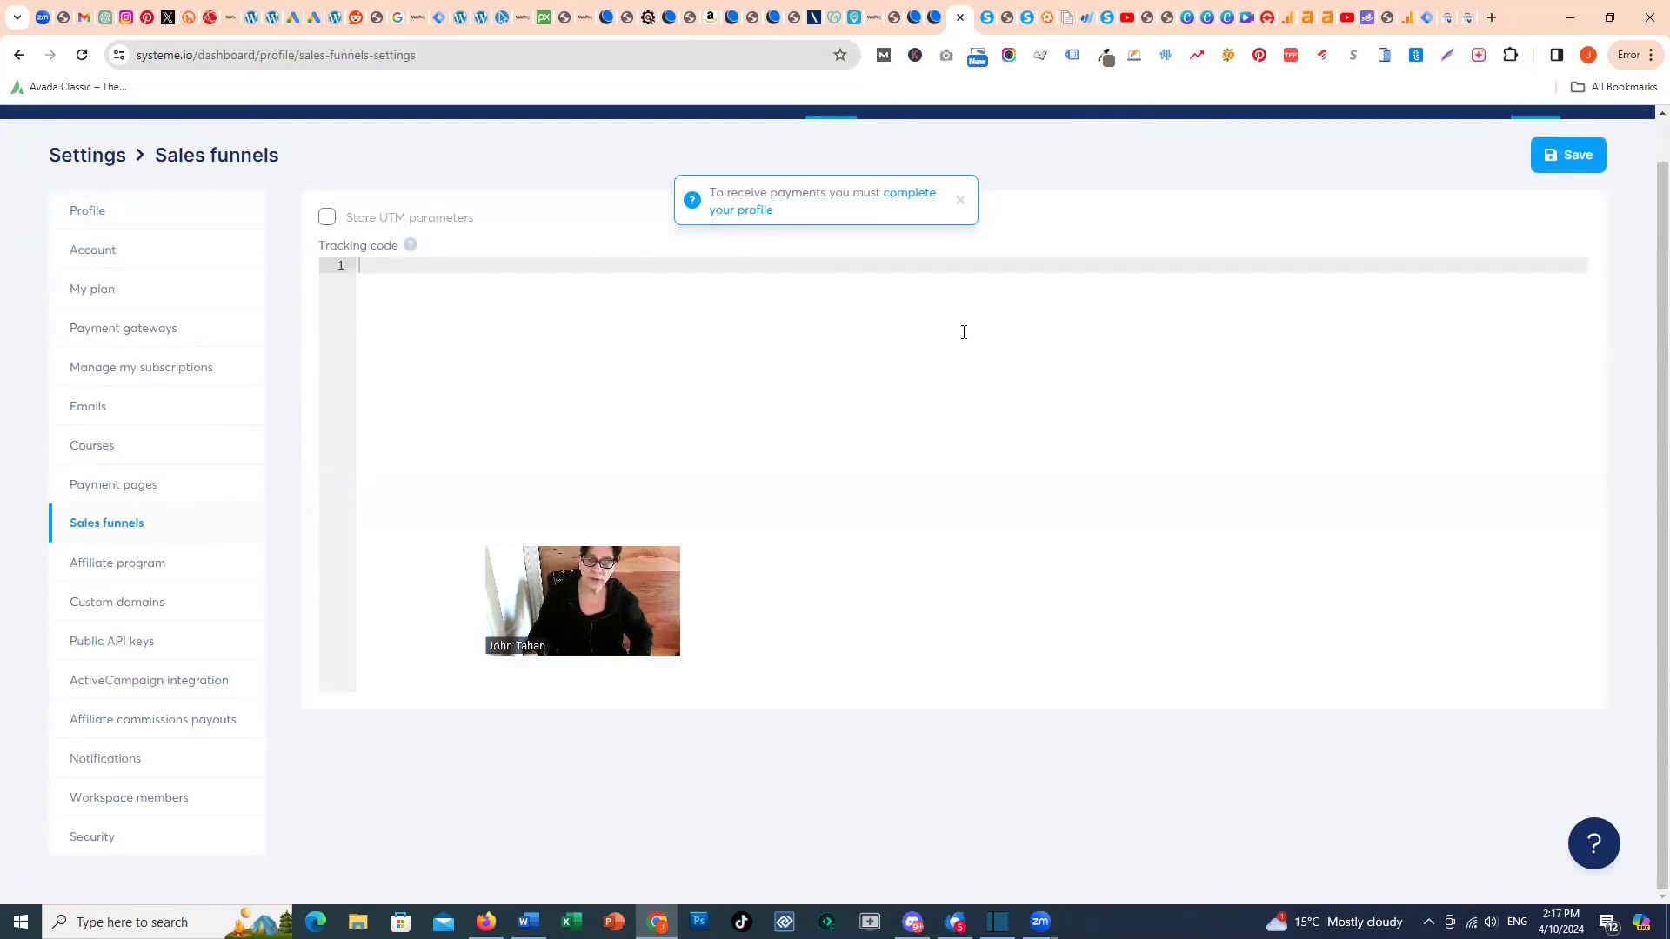
left_click(328, 218)
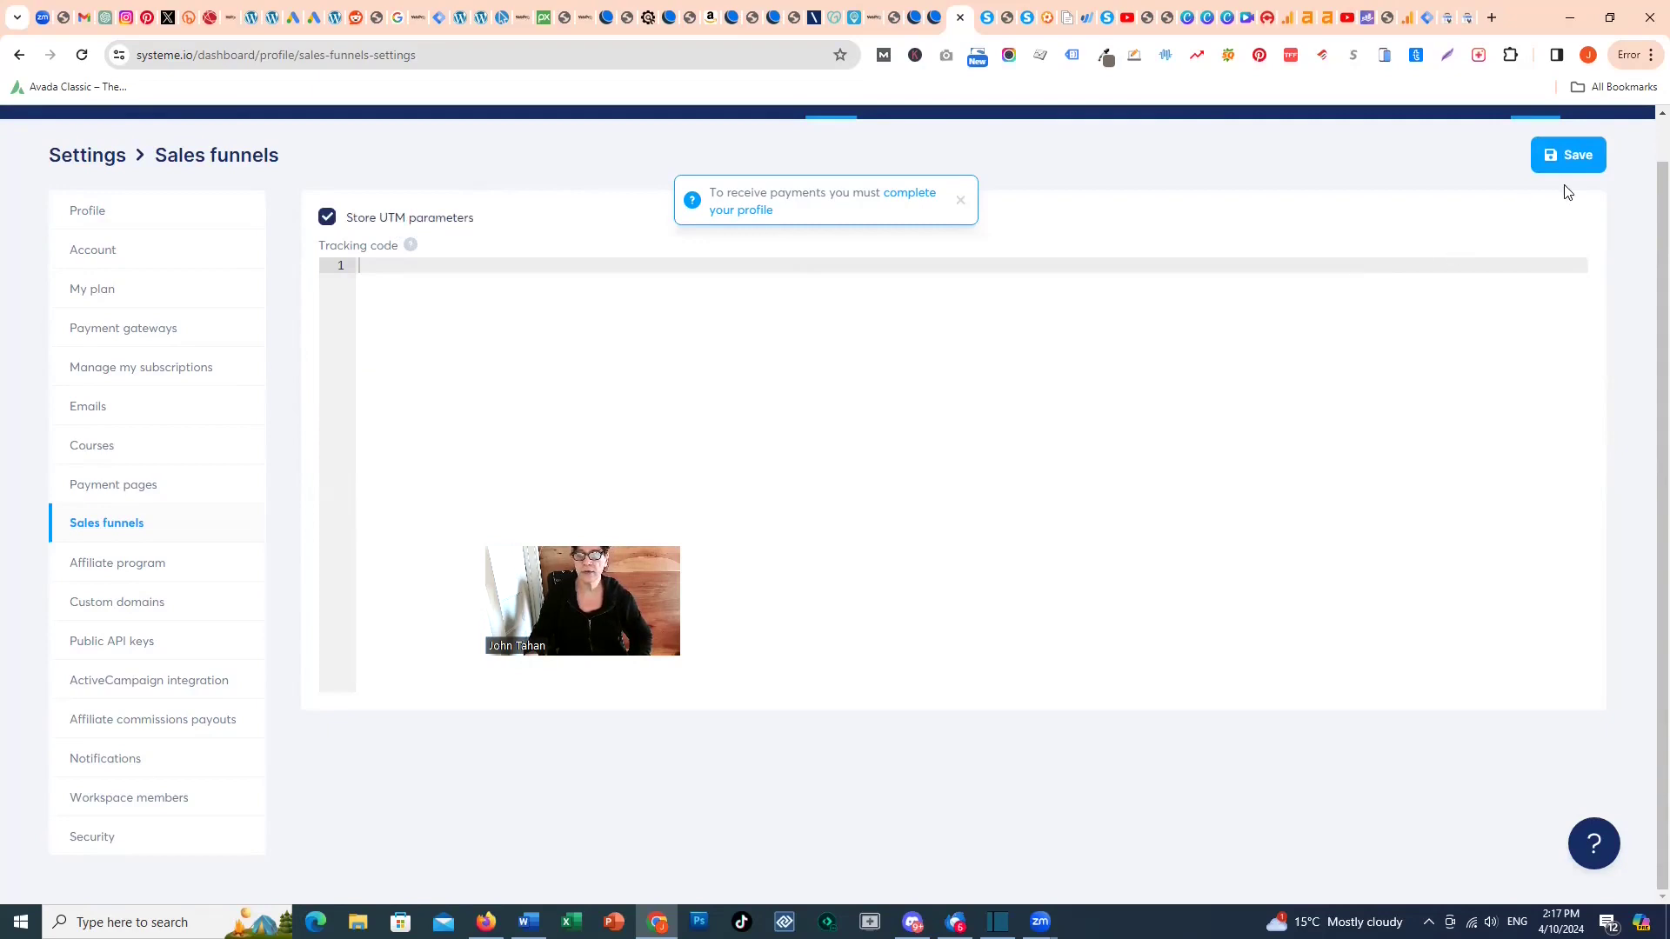
left_click(1579, 159)
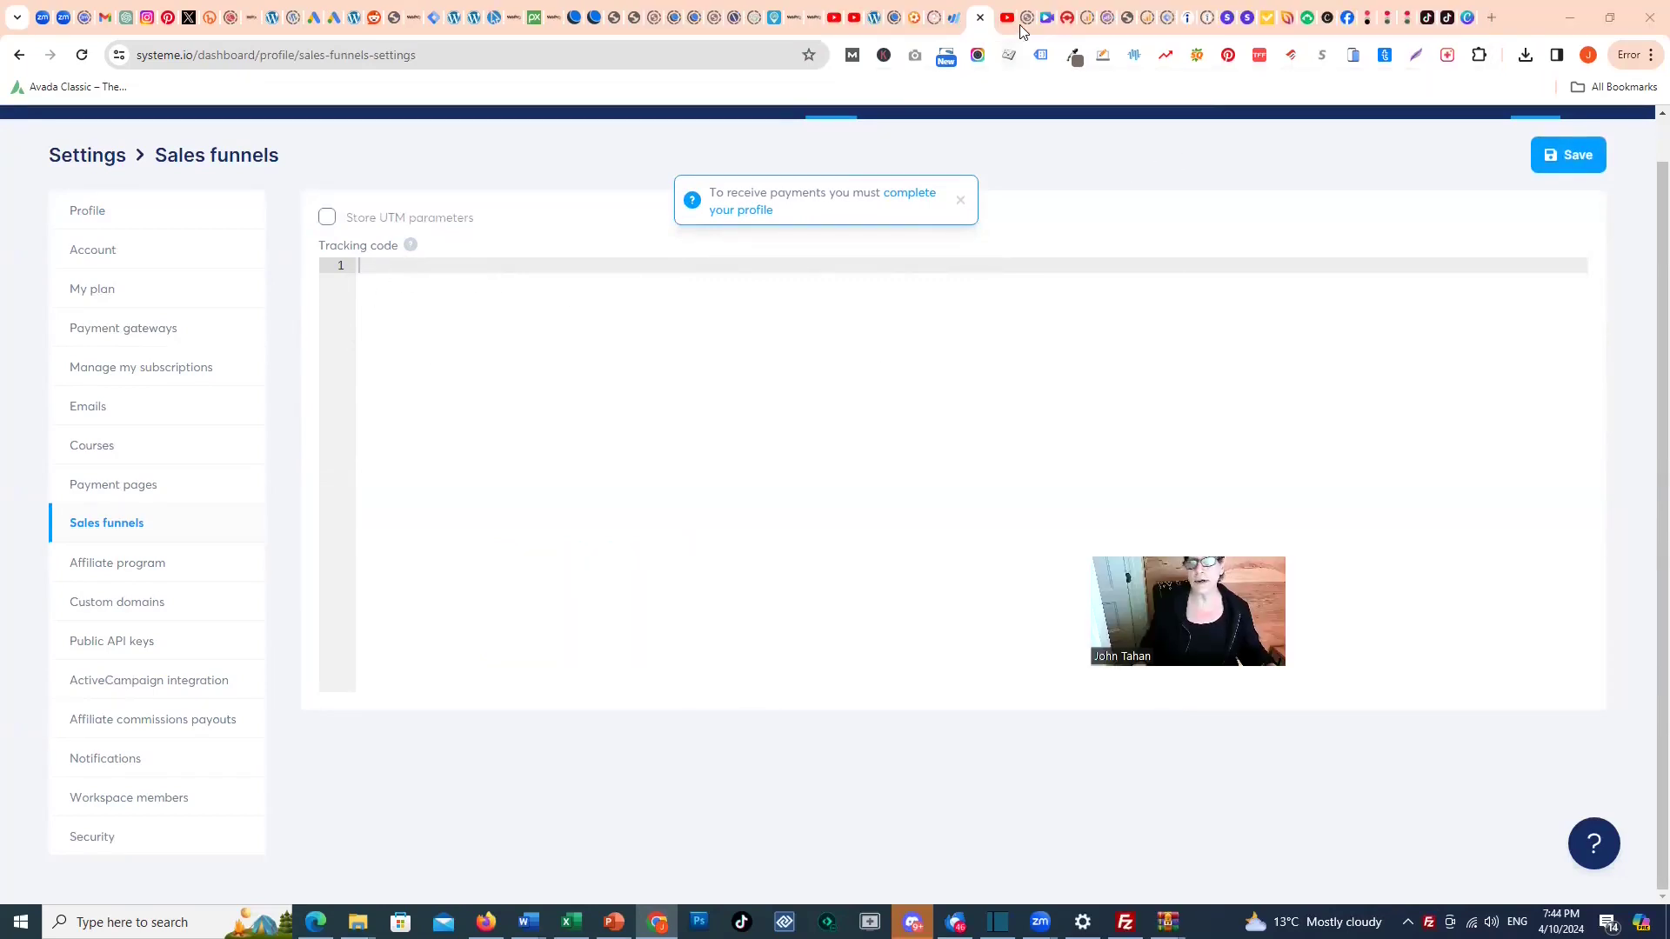
Switch to Google, search for "google campaign builder" and open the GA Dev Tools Campaign URL Builder
left_click(1006, 19)
type("googl")
type("e campaign ")
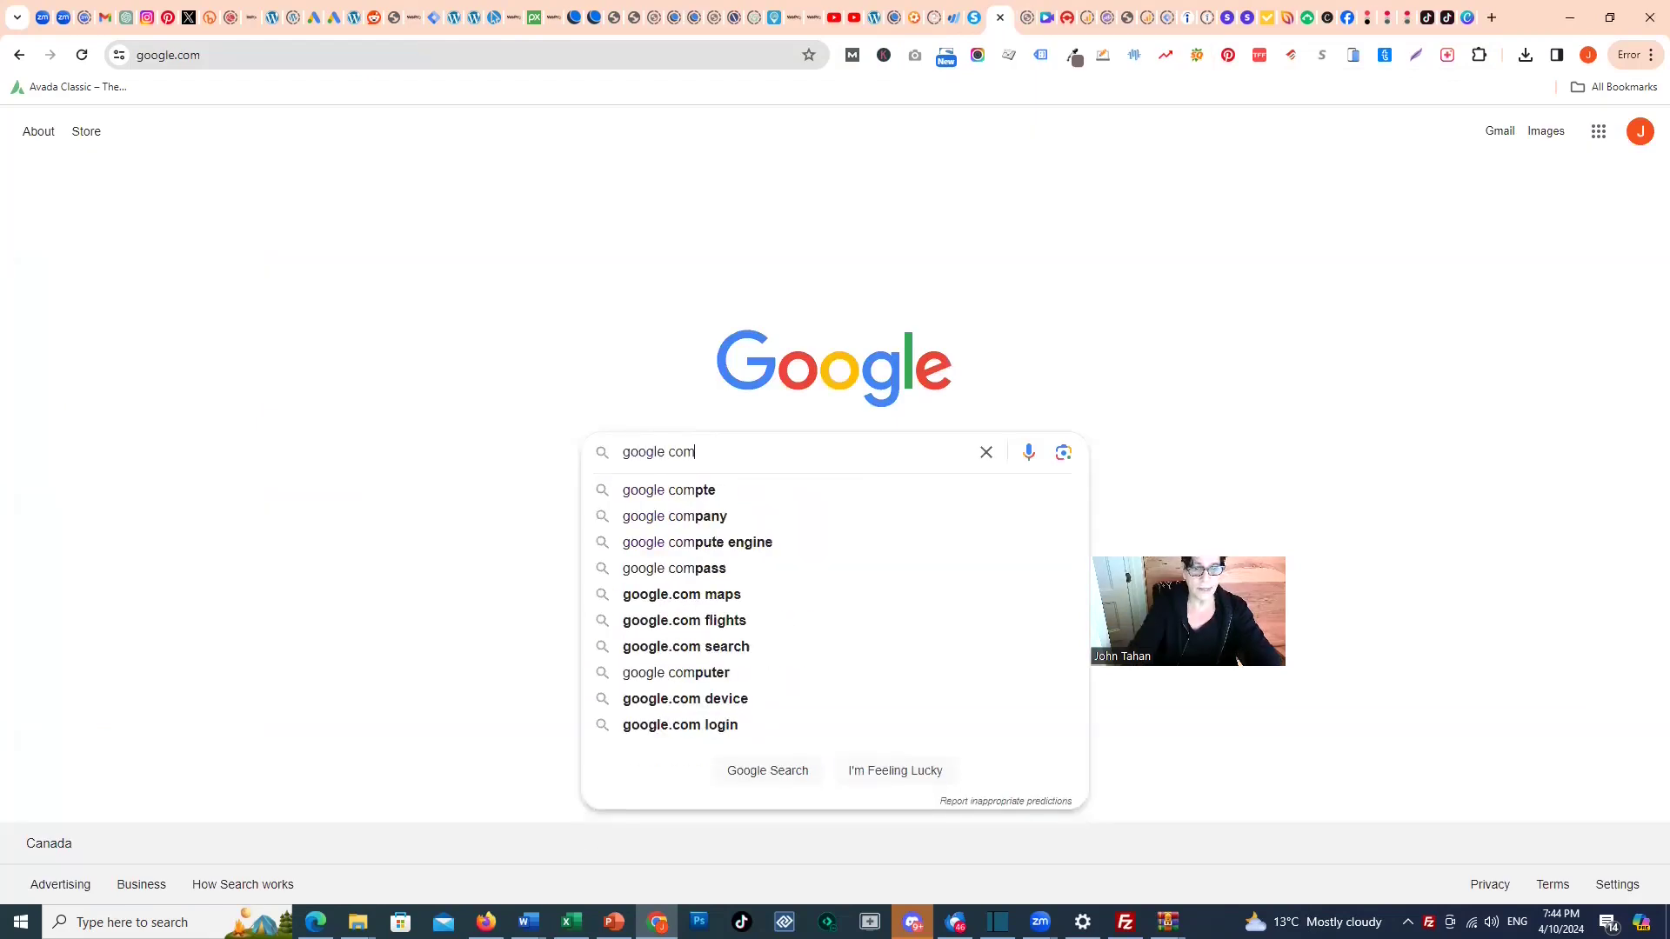
type("builder")
key("Return")
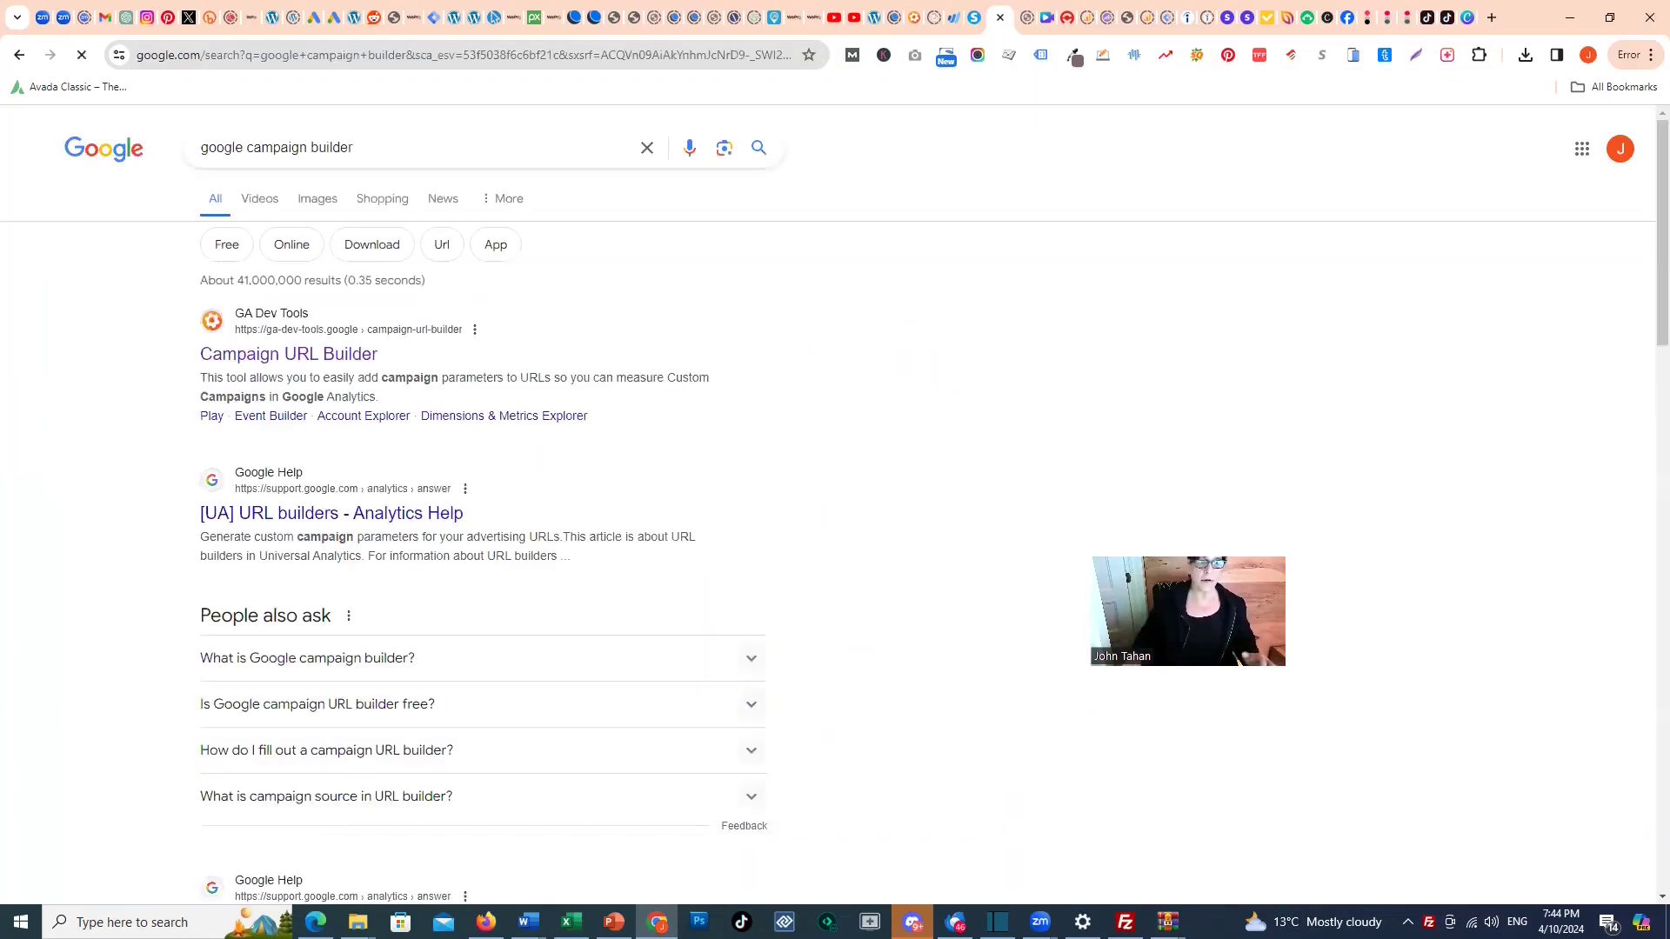
left_click(346, 358)
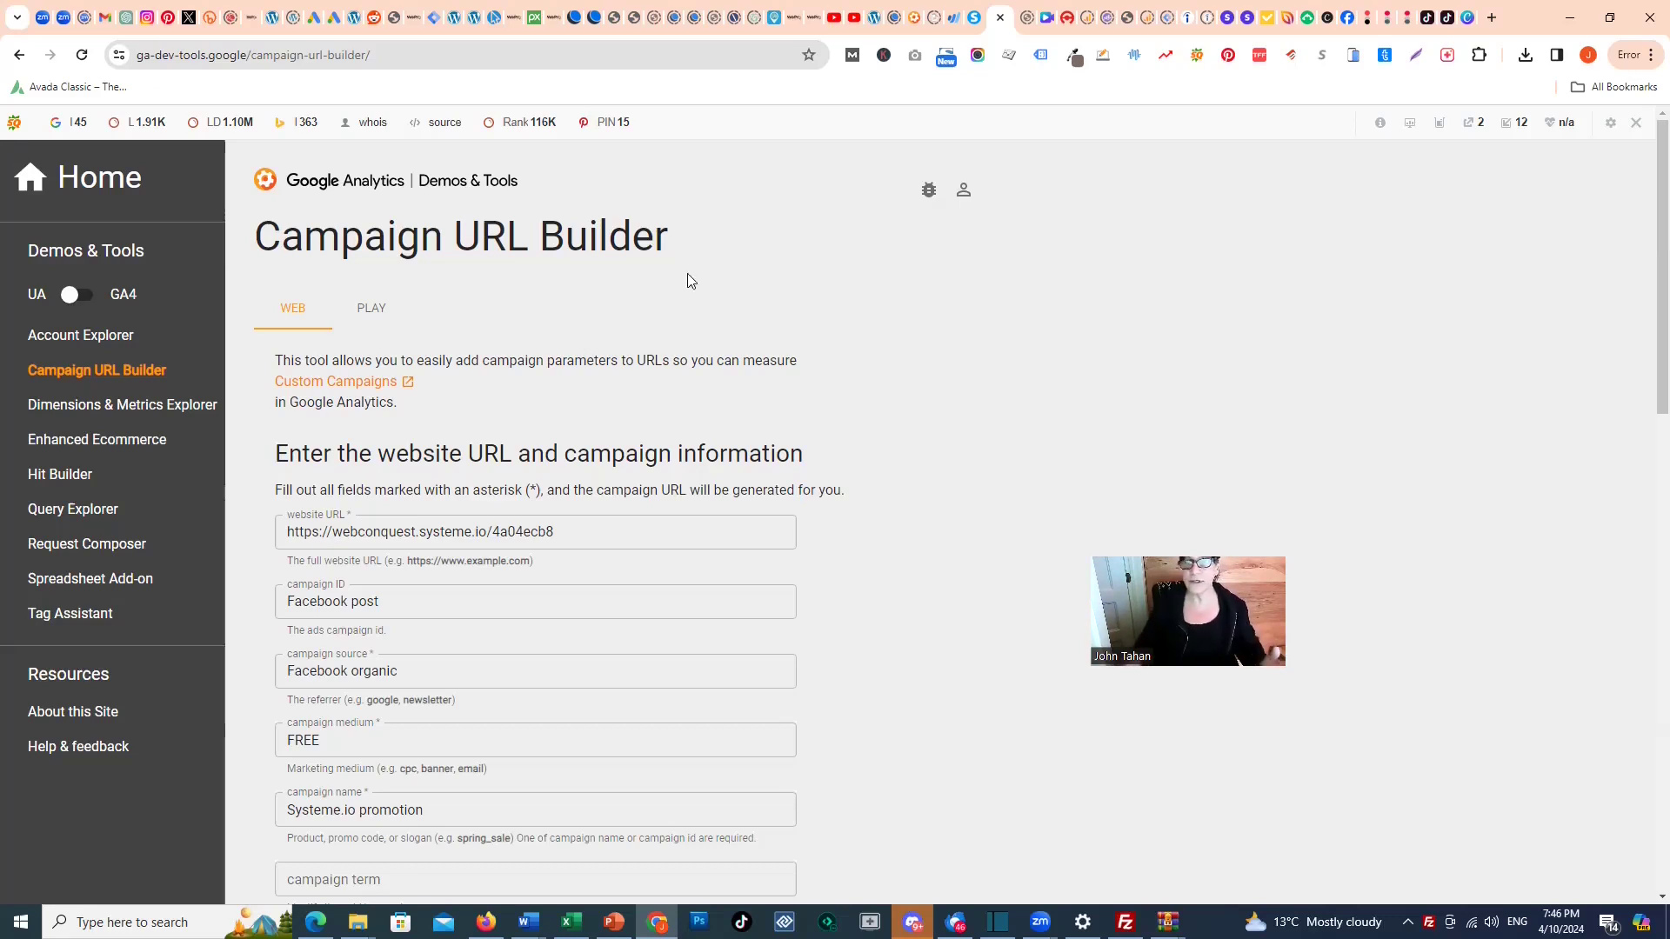
Switch back to systeme.io, open the Systeme.io Affiliate Promotion funnel and copy its squeeze page URL
left_click(972, 24)
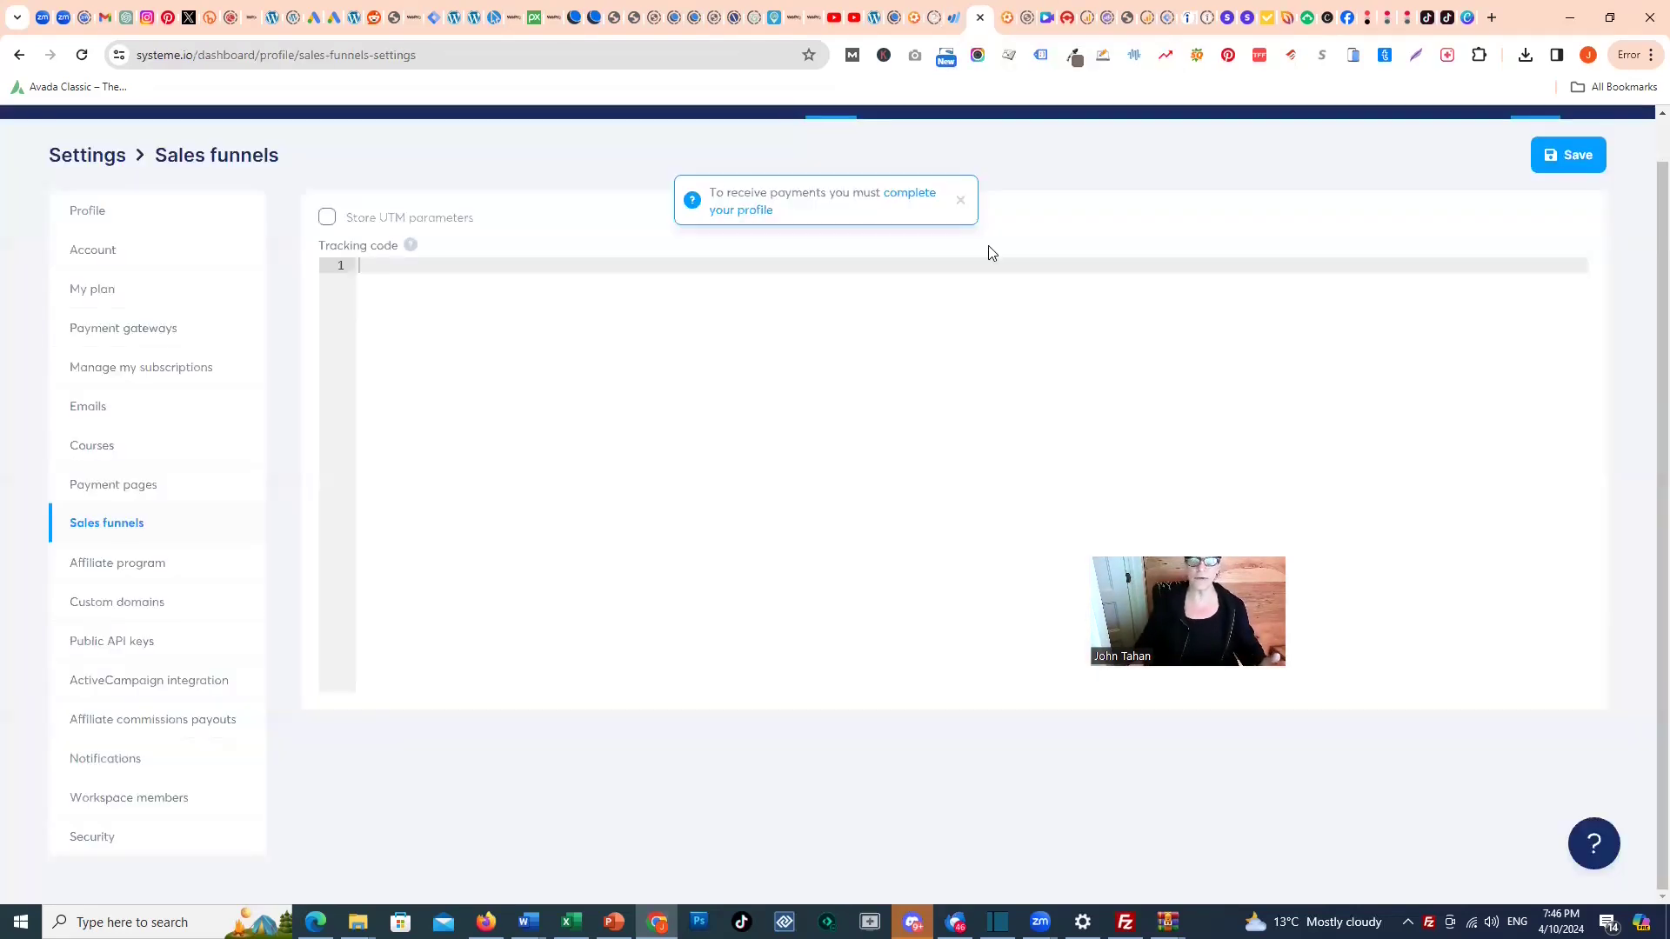
scroll(1487, 280, "up", 1)
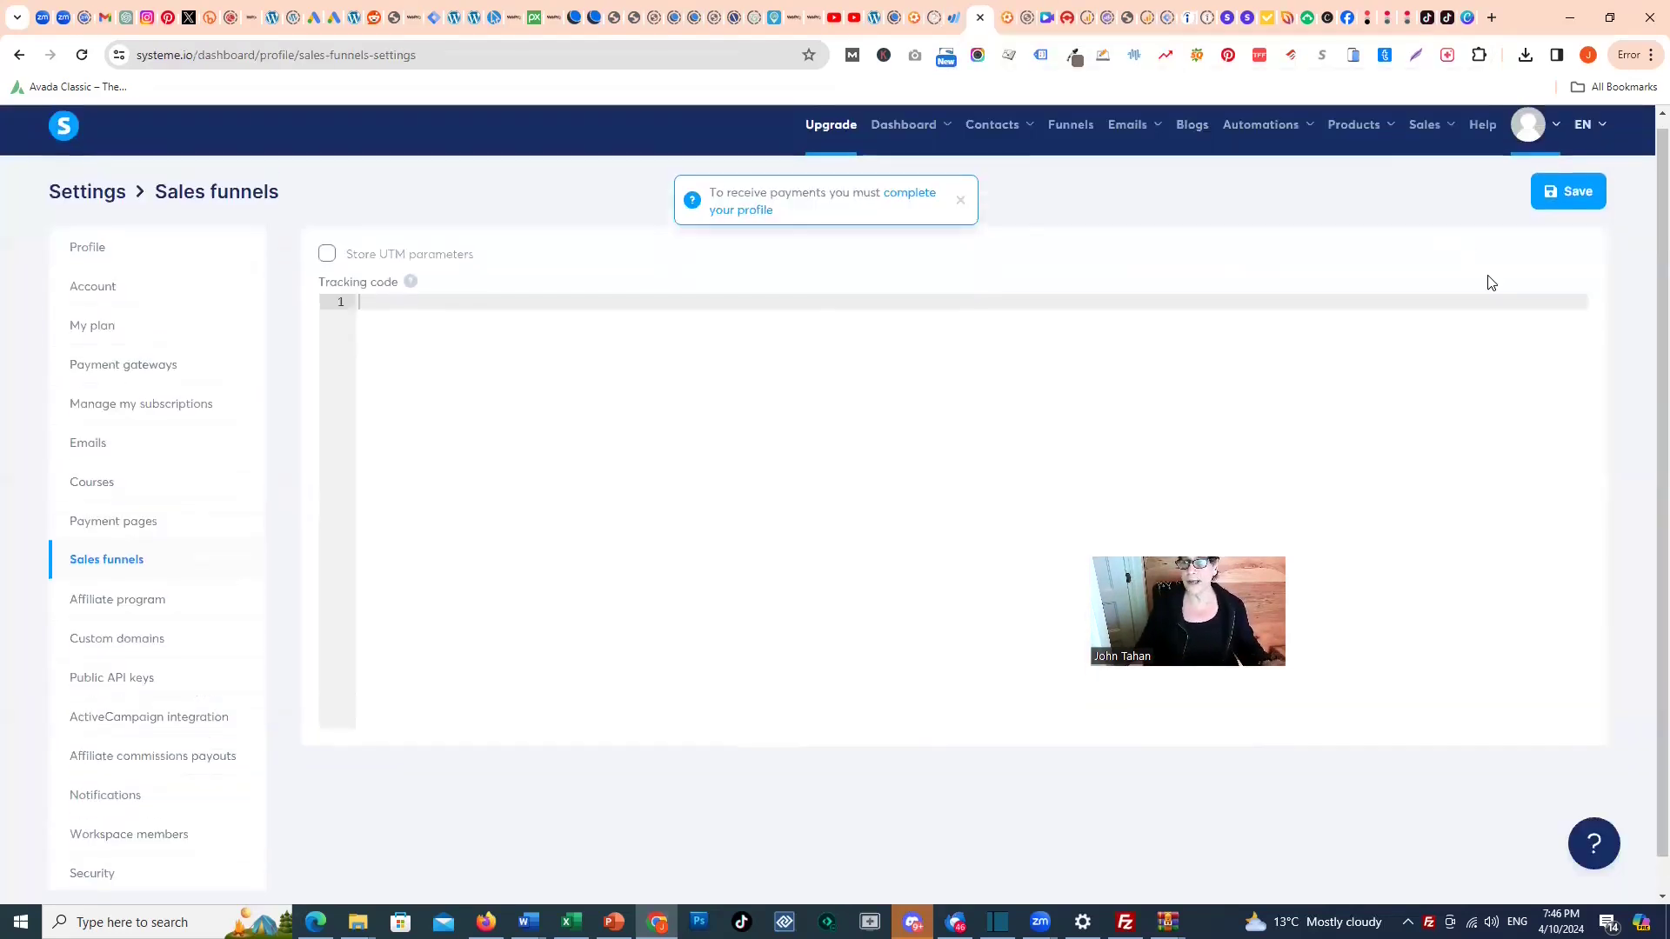
left_click(1070, 141)
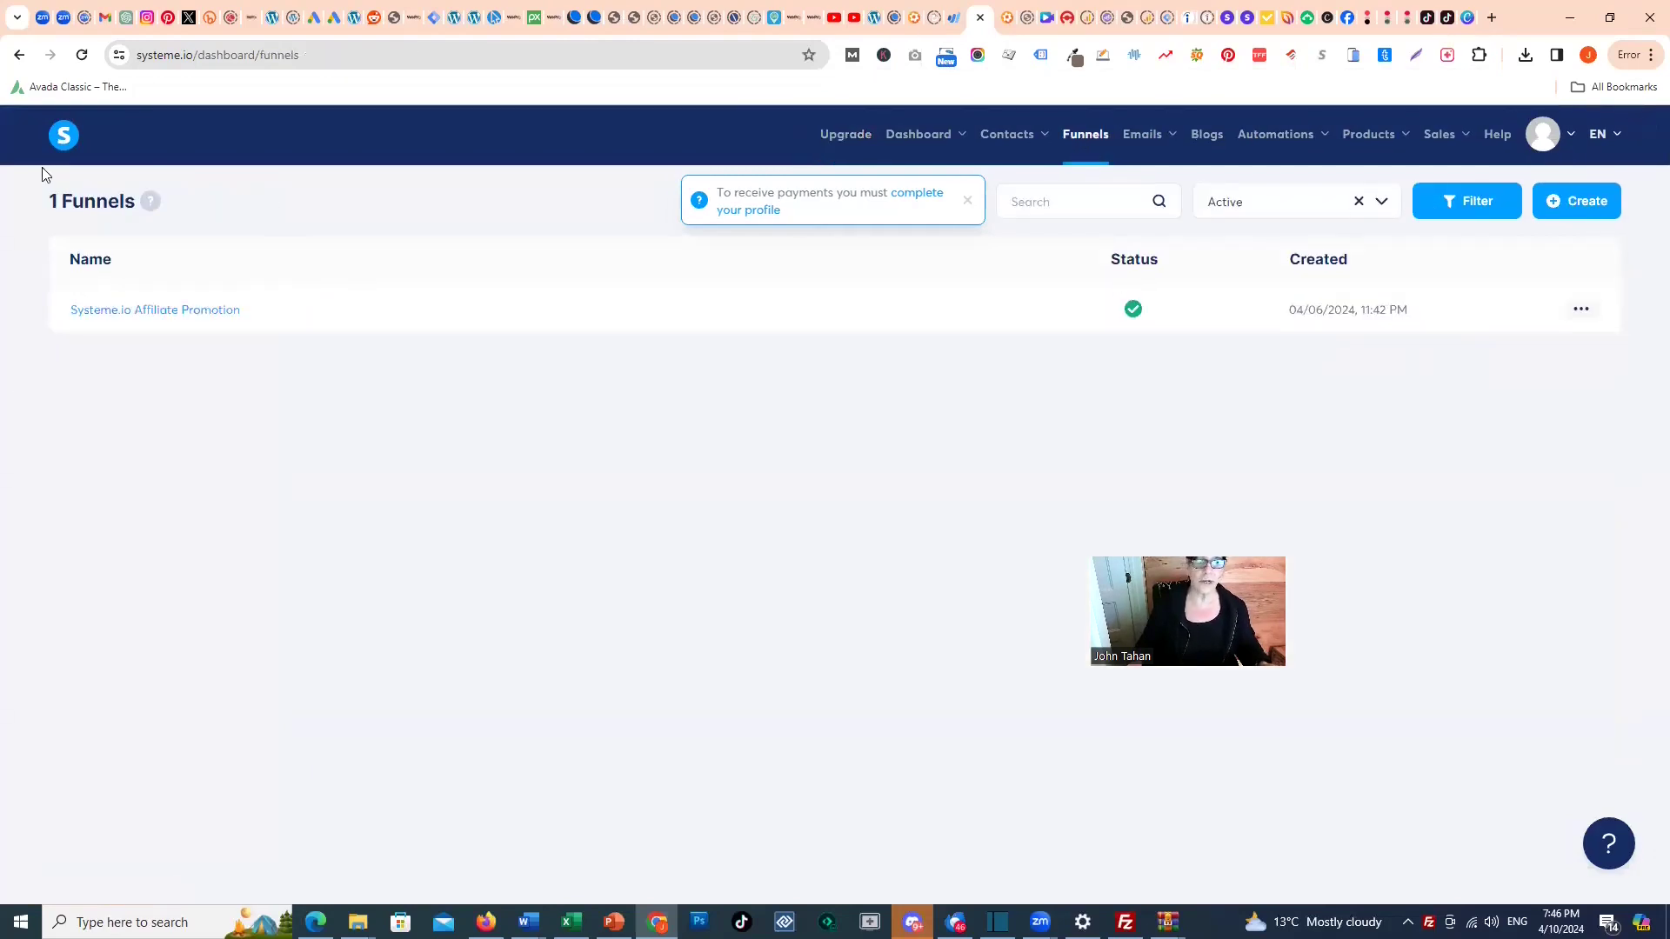
left_click(190, 313)
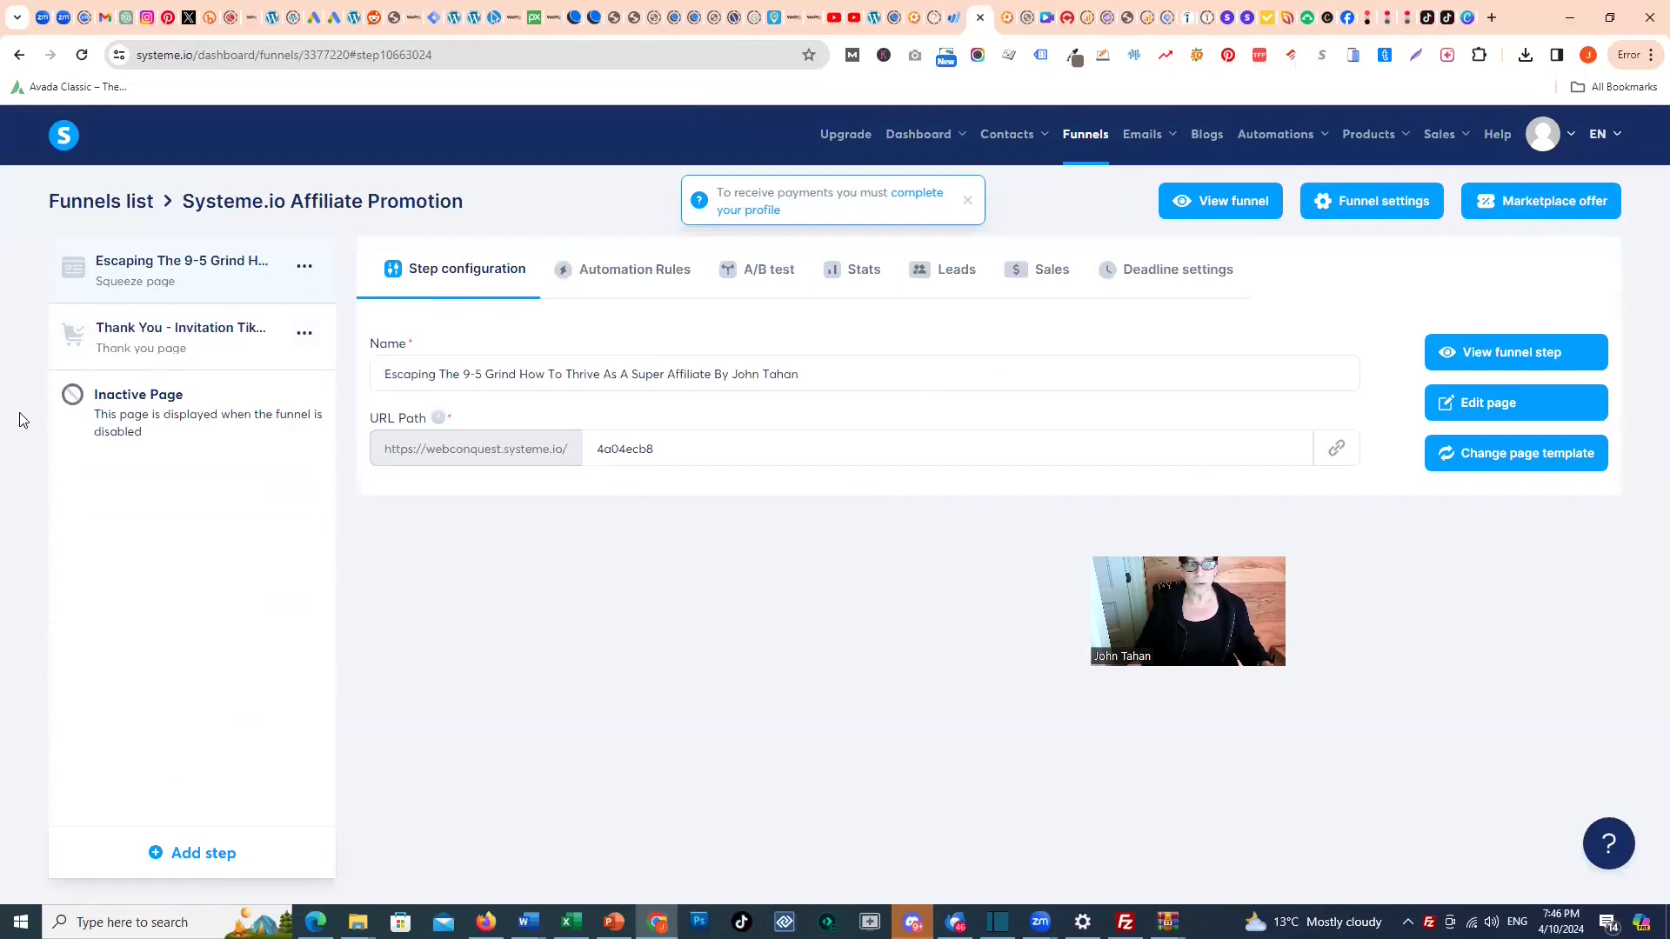
left_click(1338, 451)
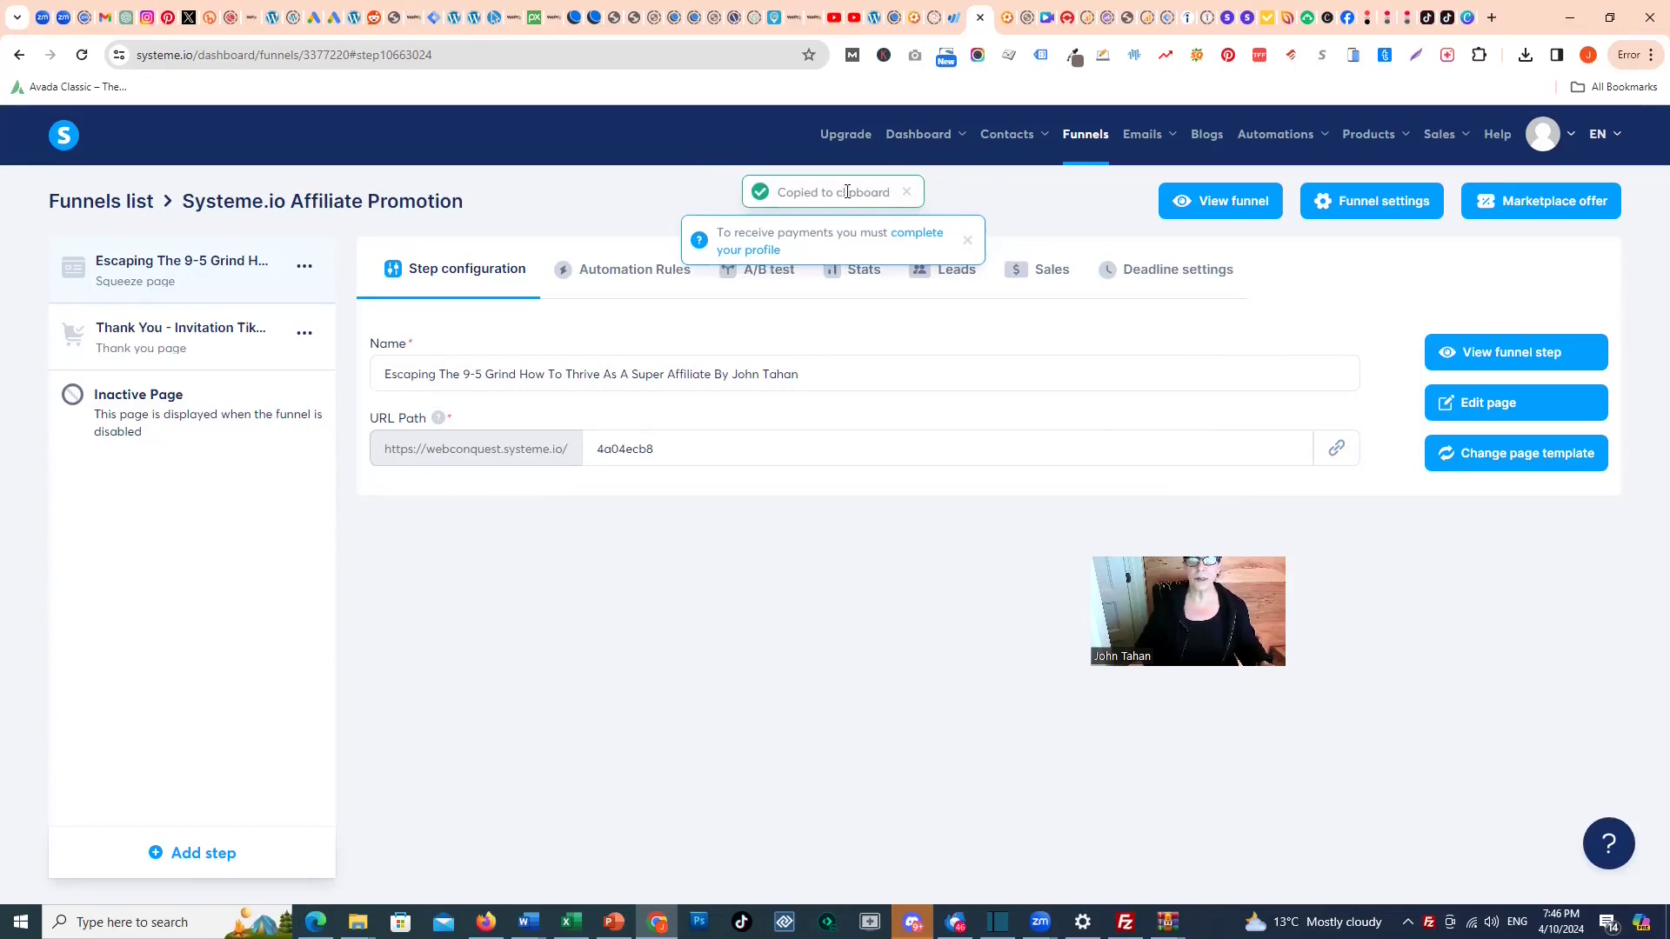
In the Campaign URL Builder, paste the squeeze page link as website URL and set the campaign ID to "Systeme.io affiliate marketing promotion"
key("ctrl+Tab")
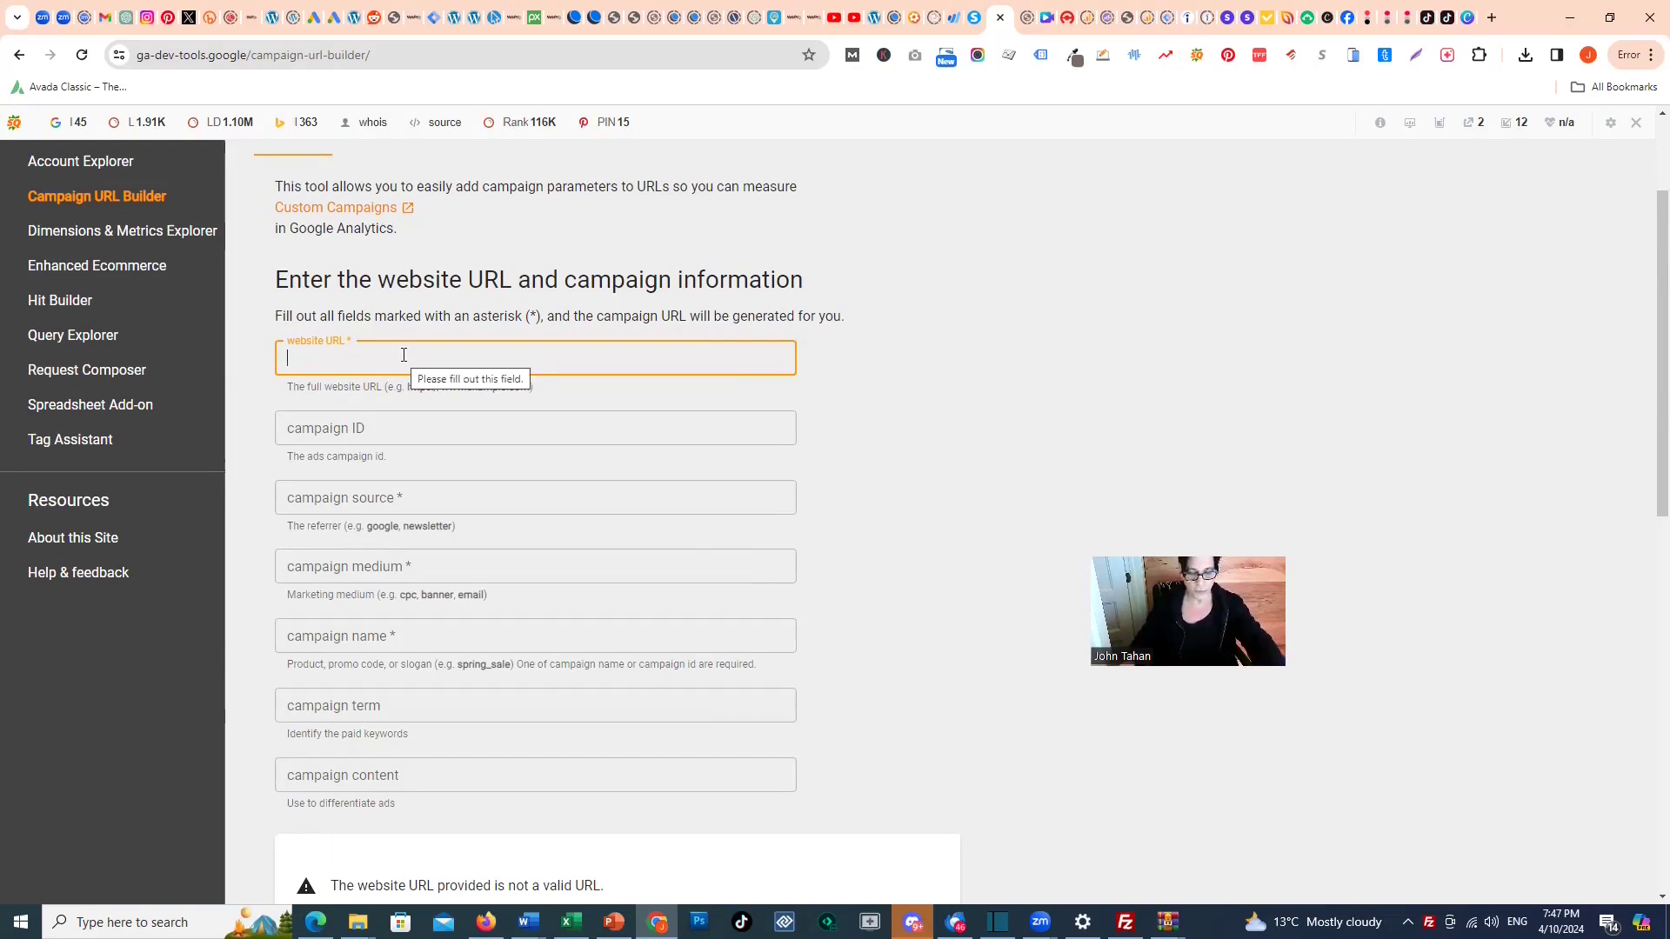
key("ctrl+v")
left_click(422, 429)
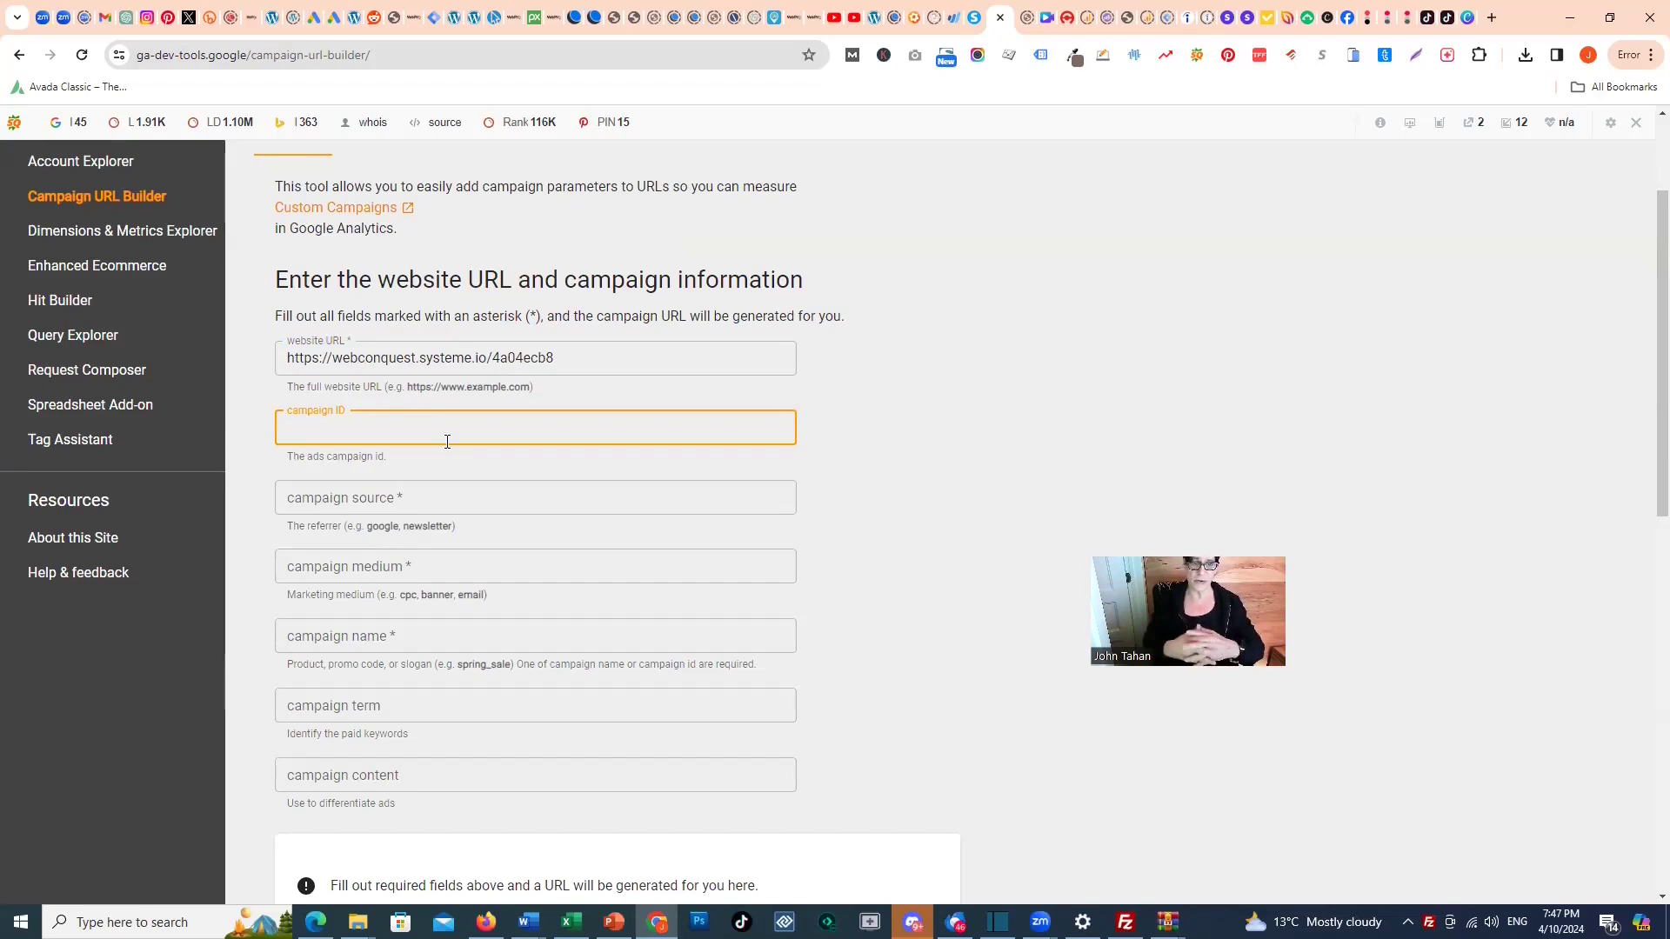
type("Sy")
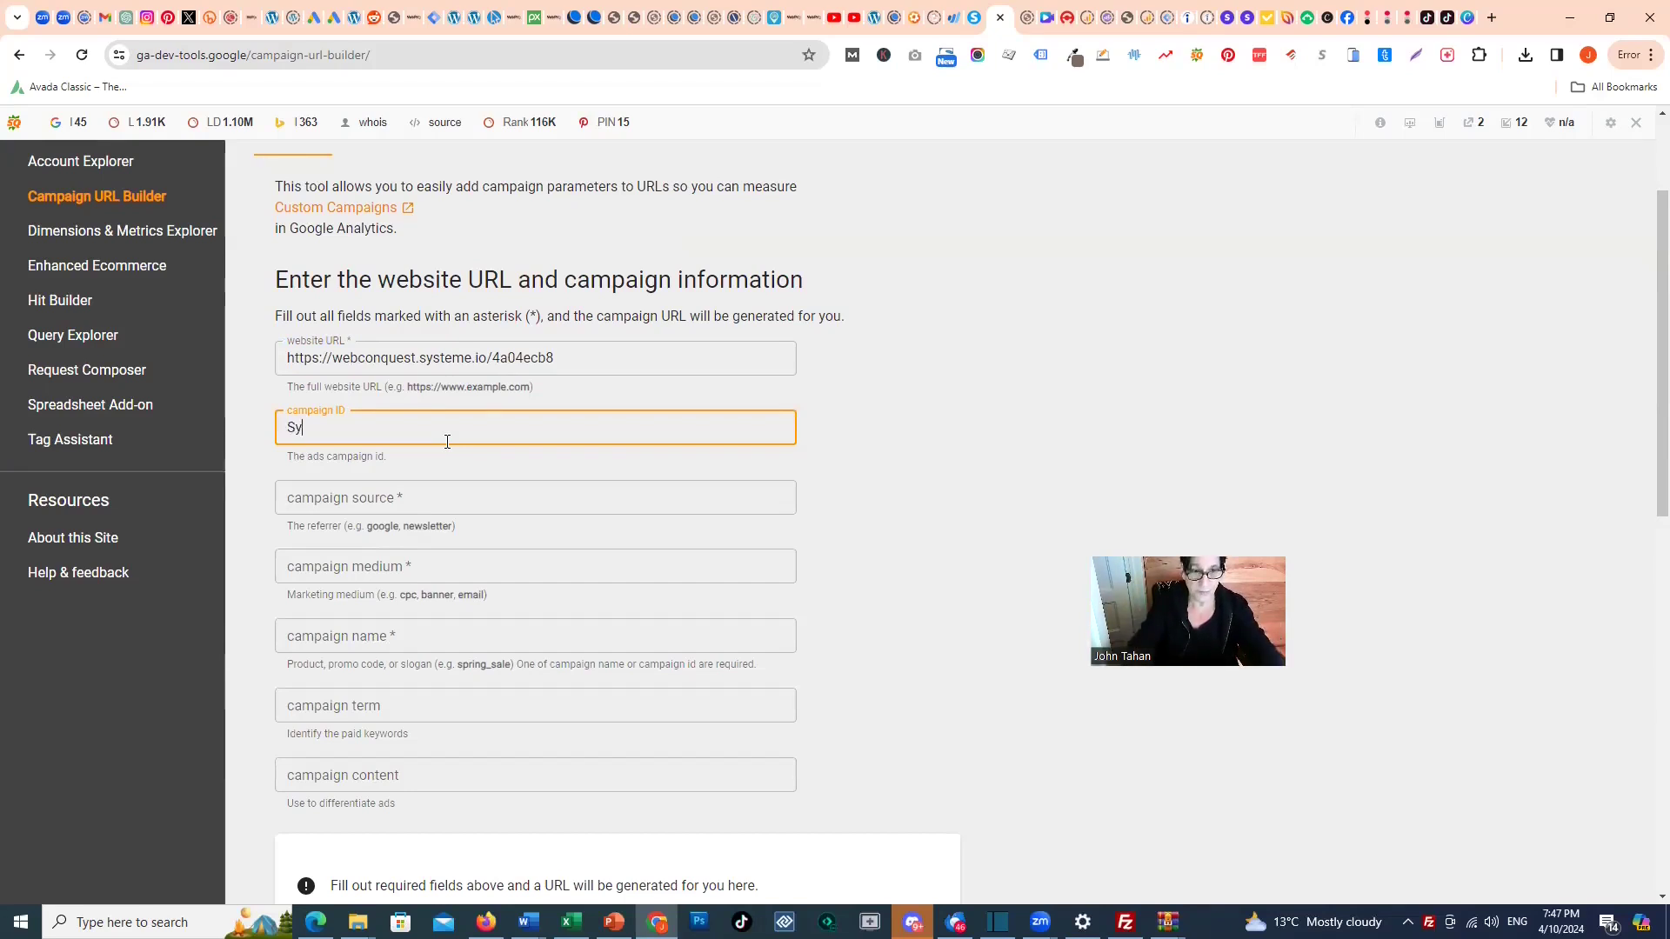
type("steme.io af")
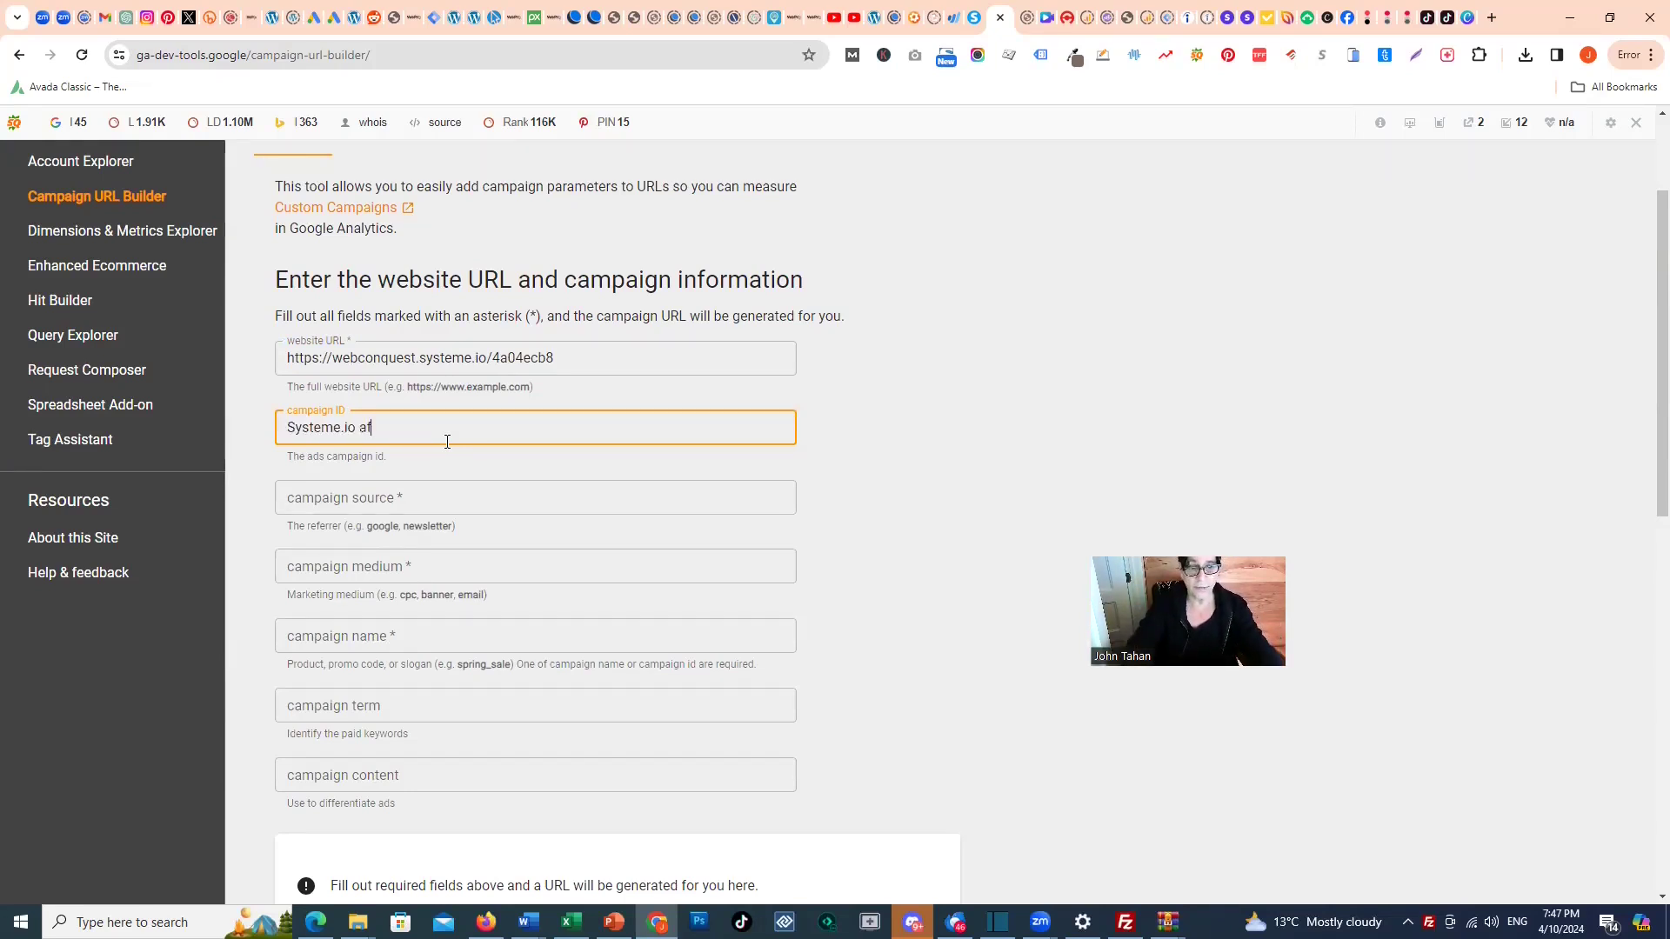
type("filiate mar")
key("BackSpace")
key("BackSpace")
key("BackSpace")
key("BackSpace")
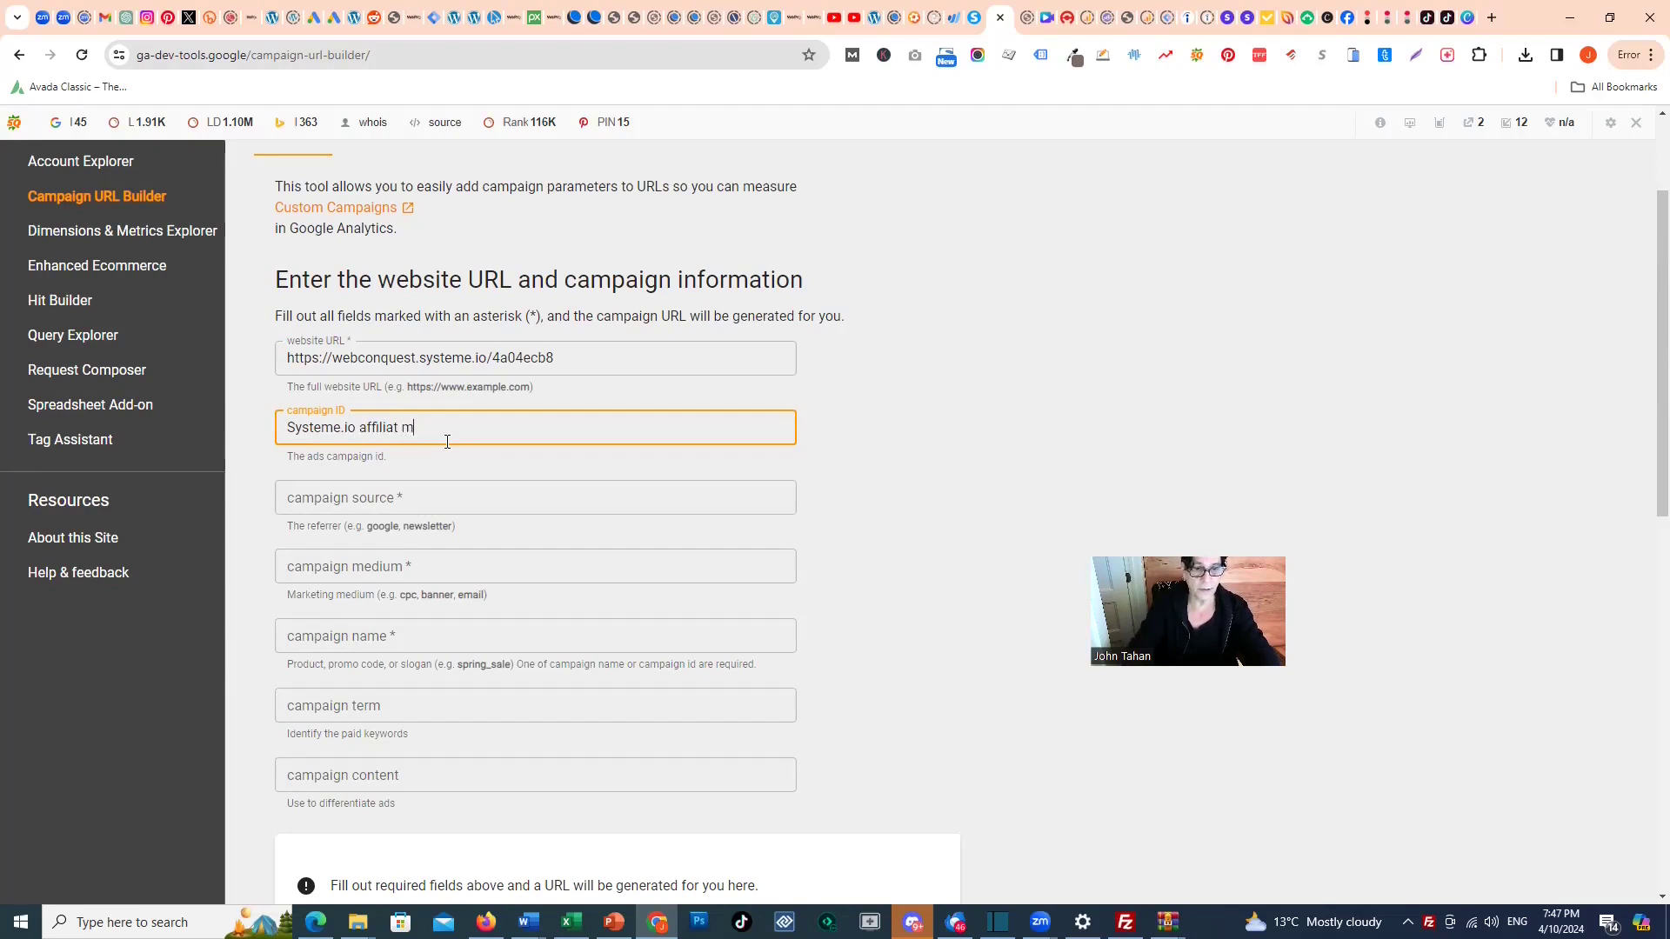
type("e marketing promotion")
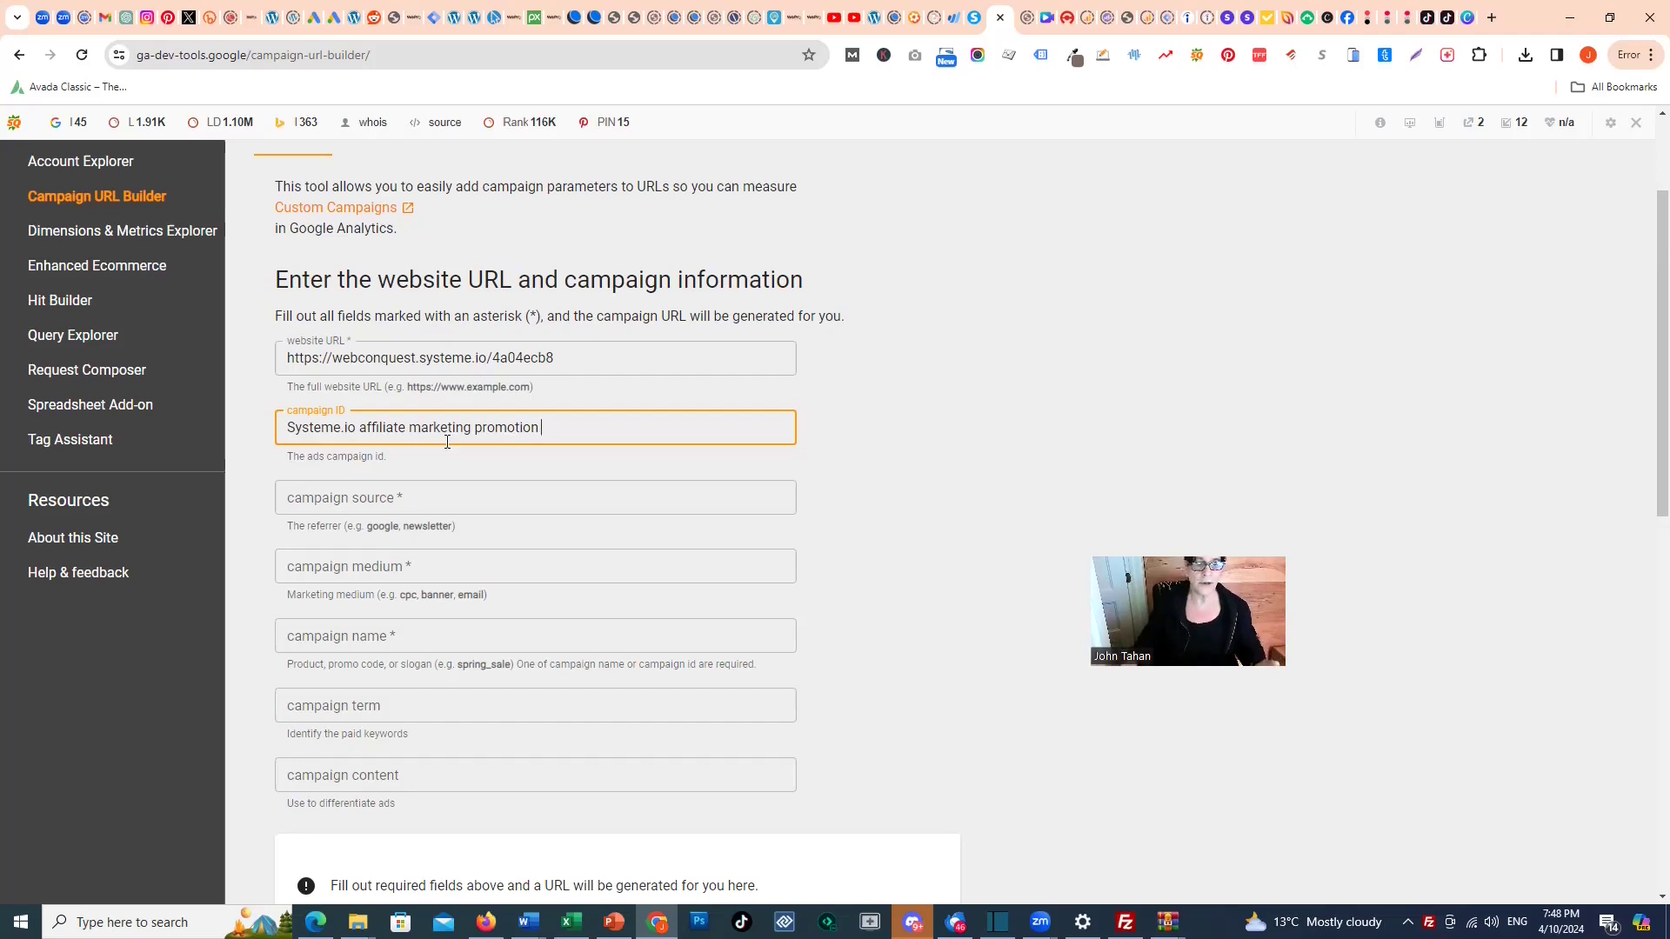
Set the campaign source to "Facebook groups - DM Group"
left_click(416, 498)
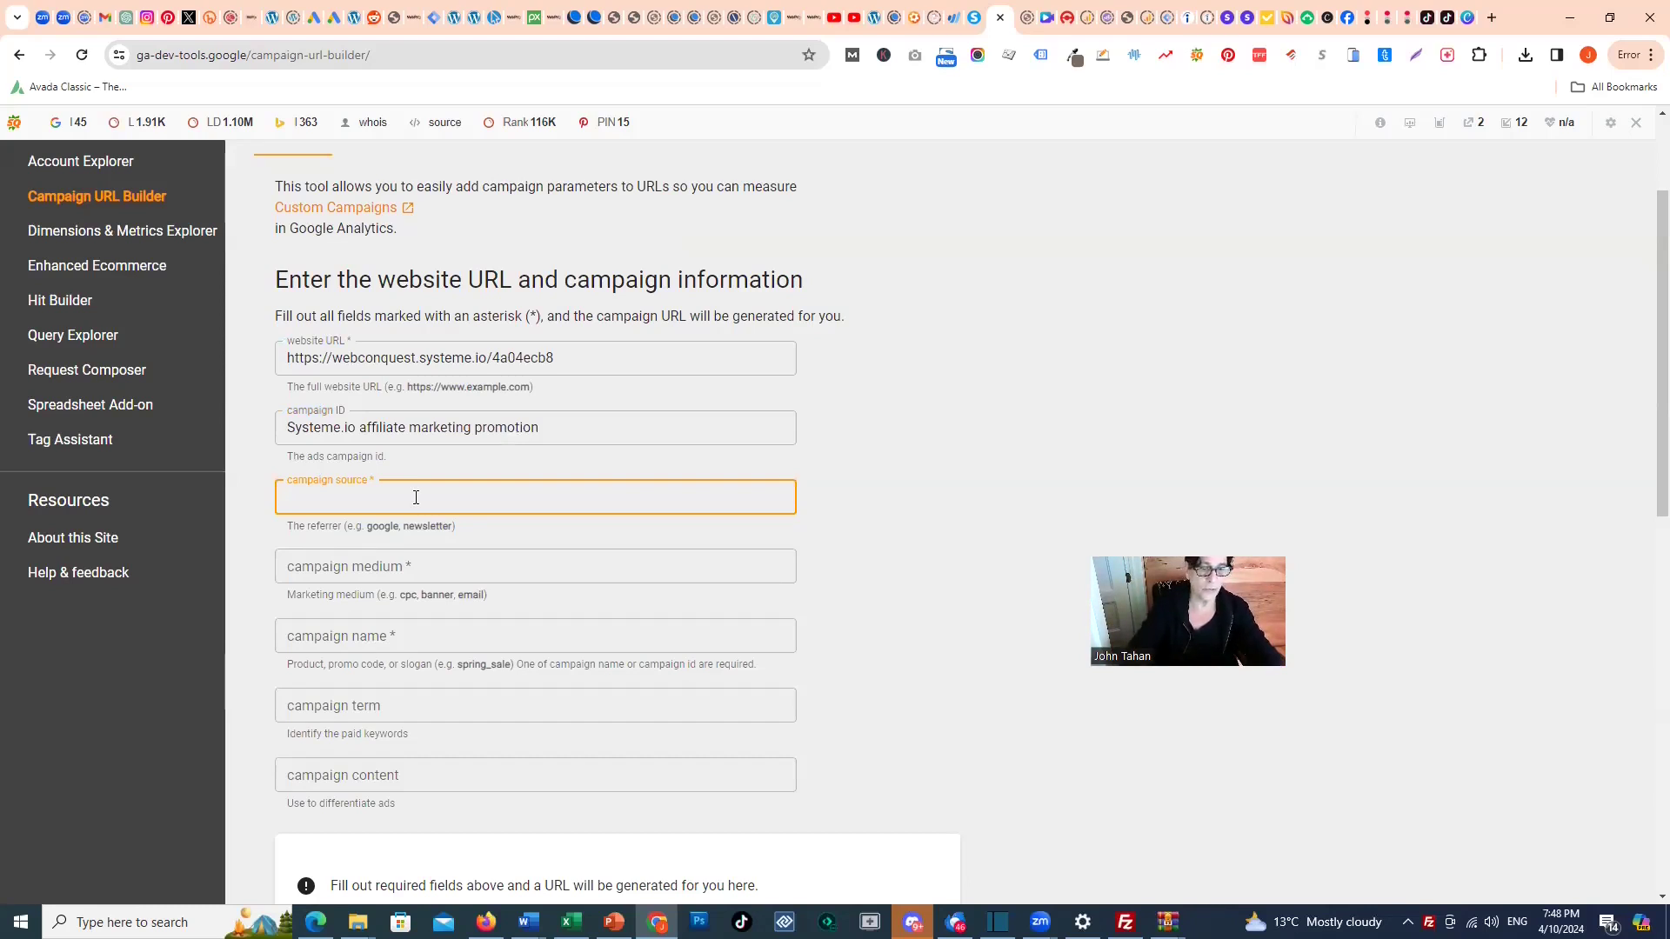
type("Facebook")
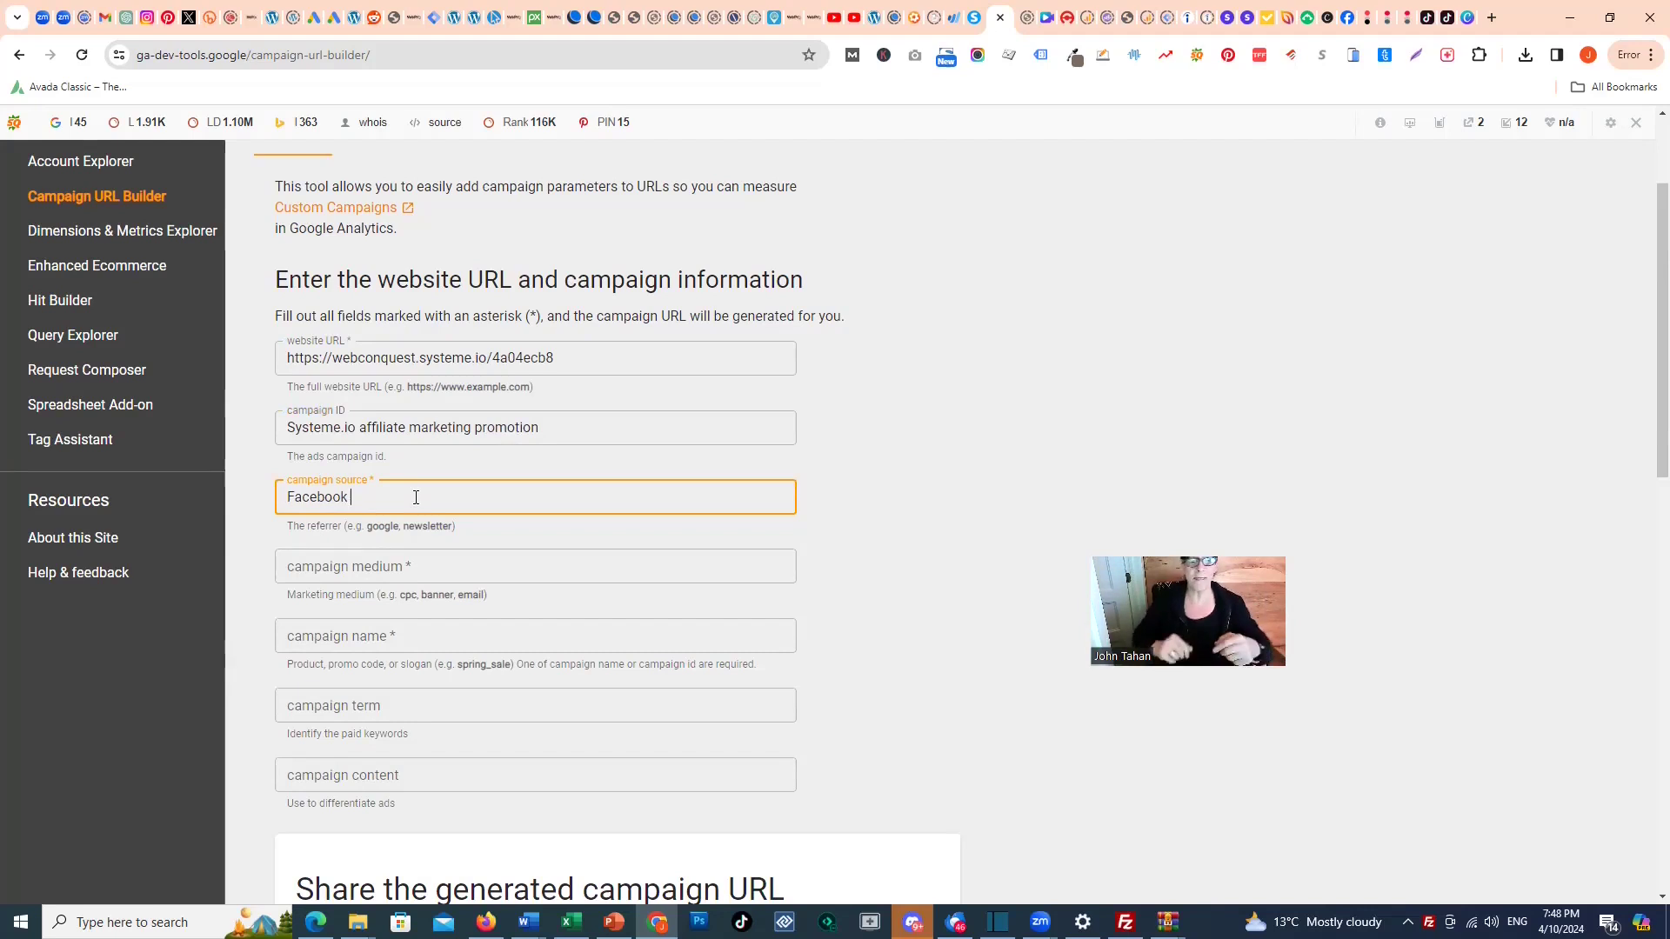
type("groups")
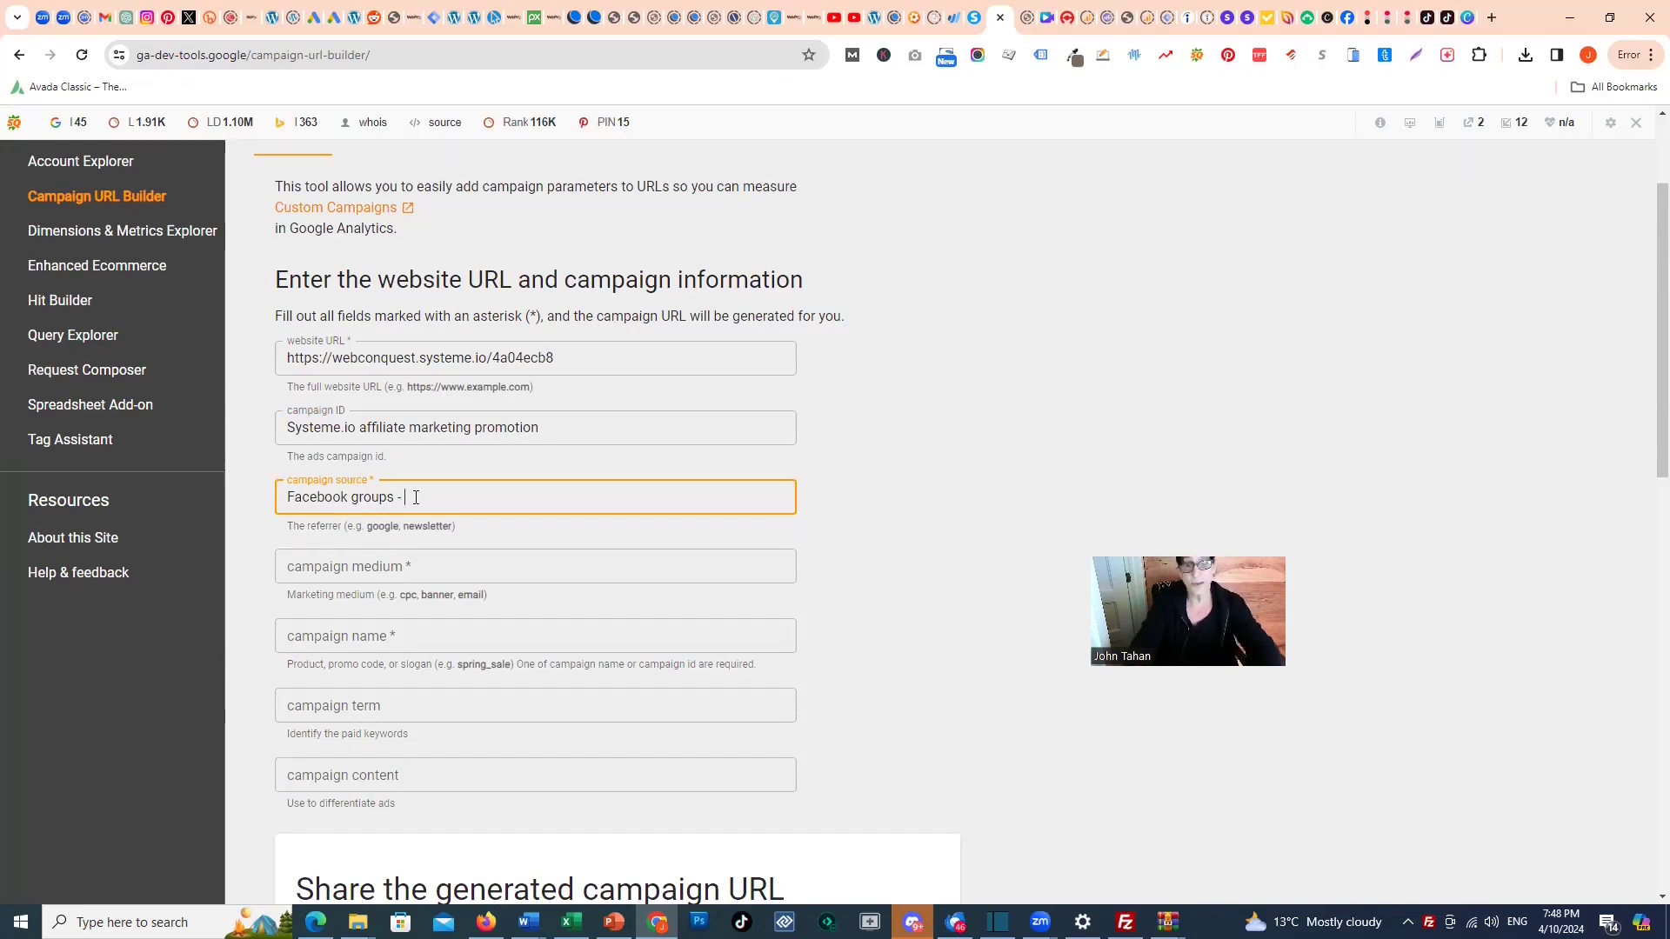
type("- DM Gro")
key("BackSpace")
key("BackSpace")
type("roup")
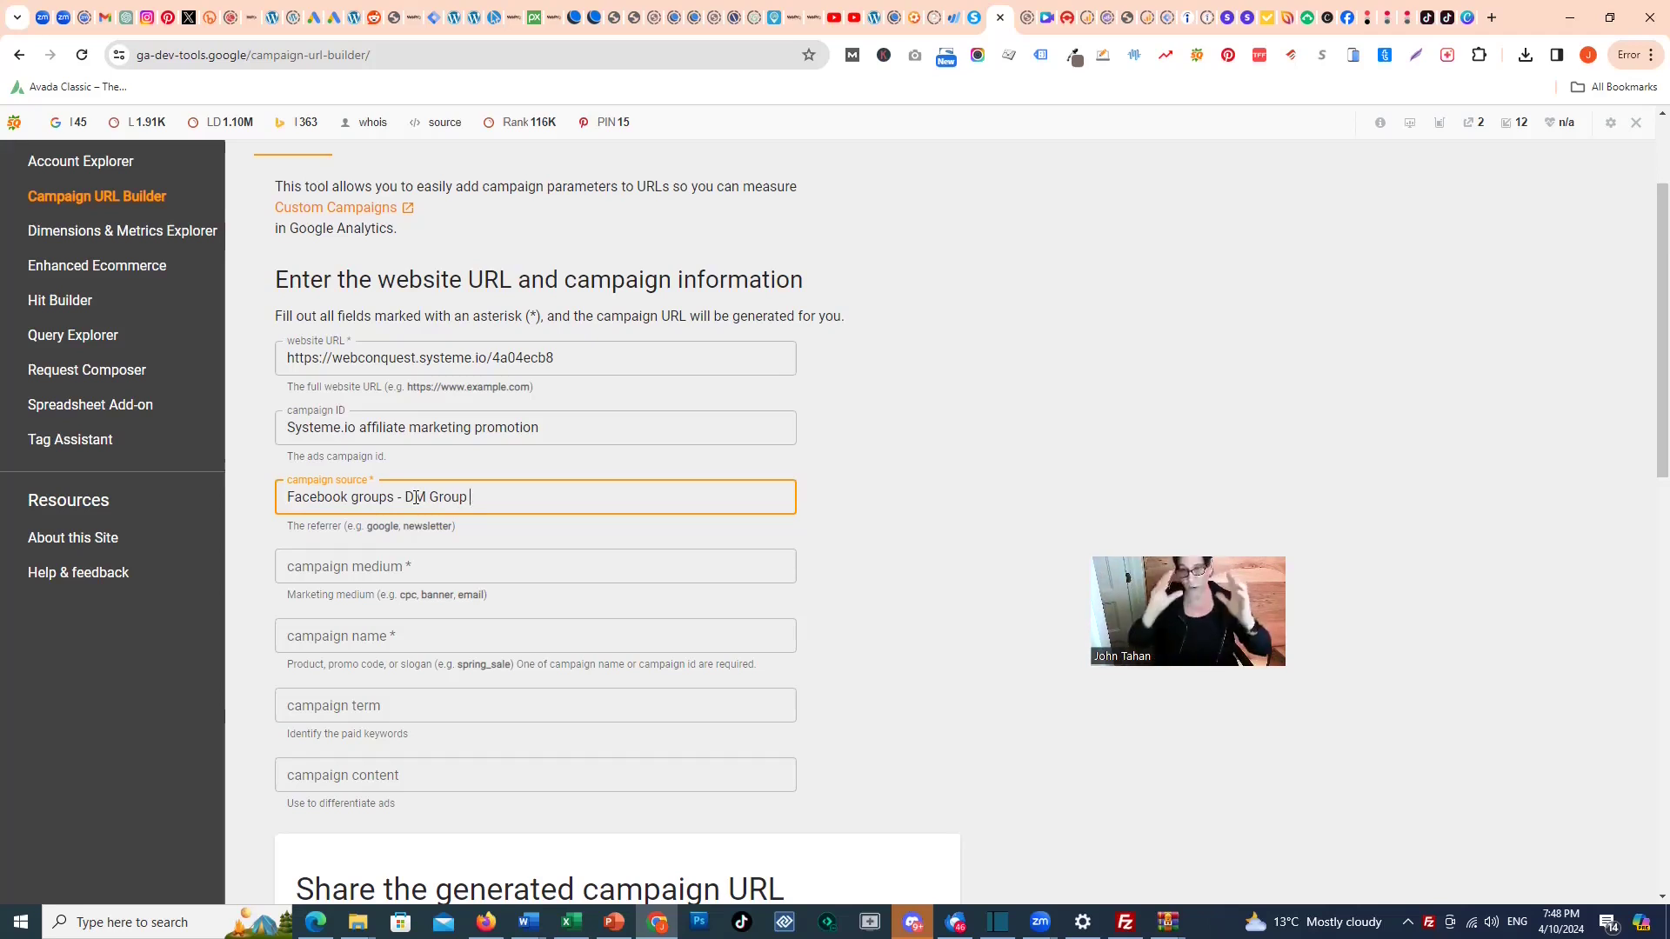
Set the campaign medium to "Organic free traffic" and the campaign name to "Systeme.io"
left_click(446, 569)
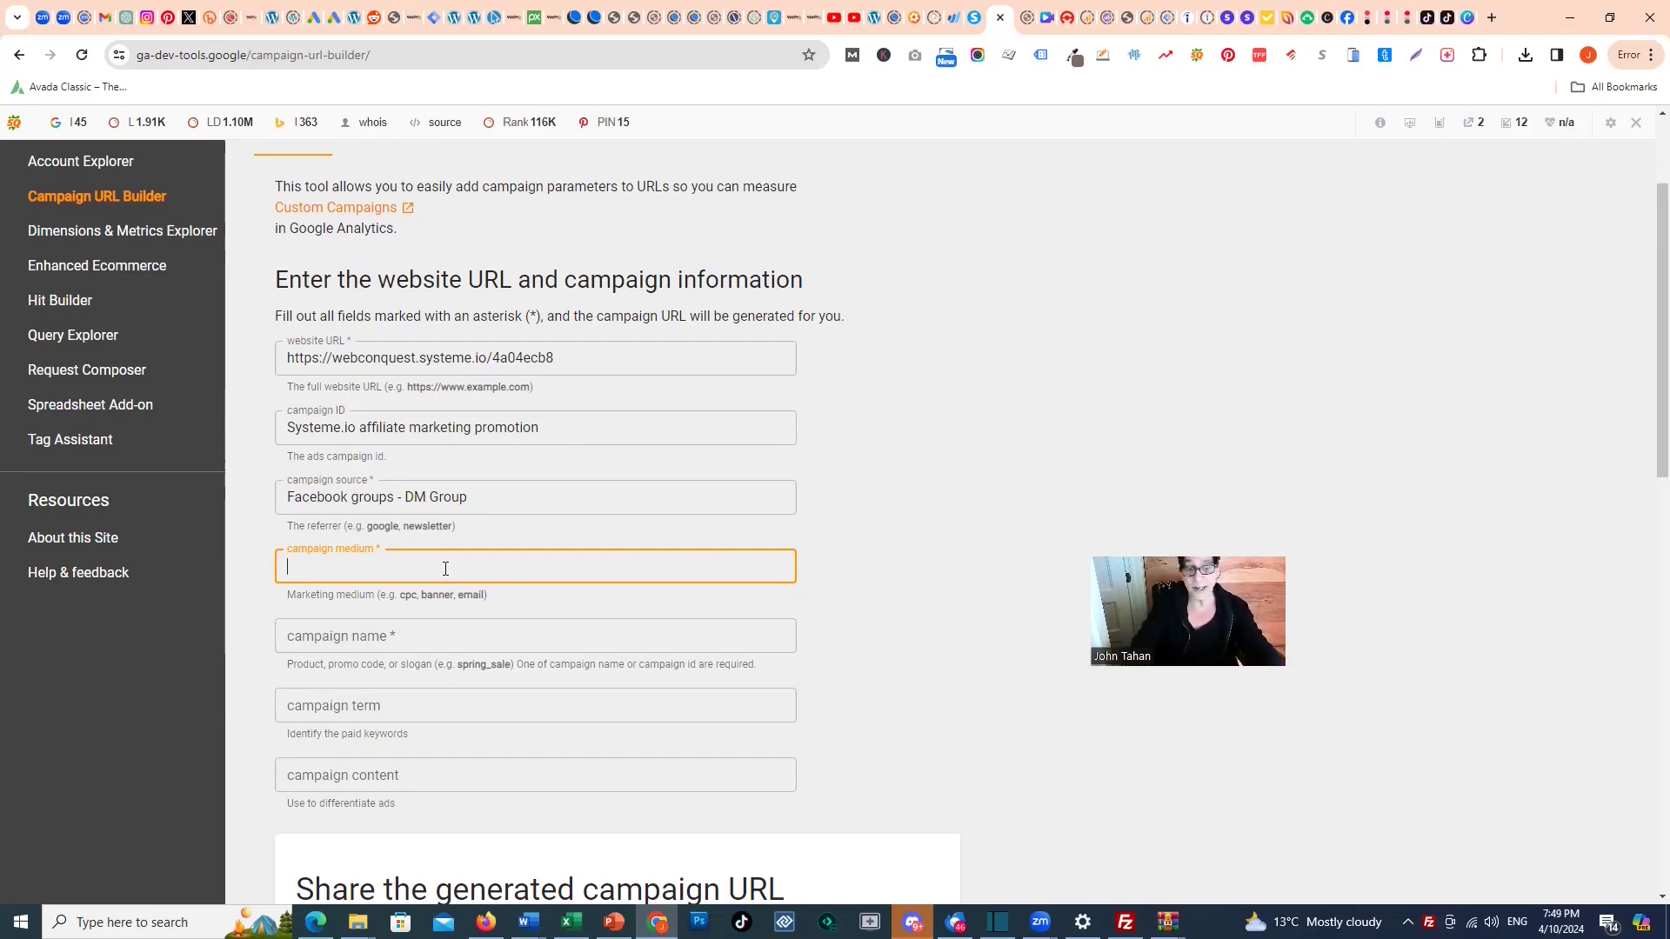
type("Organi")
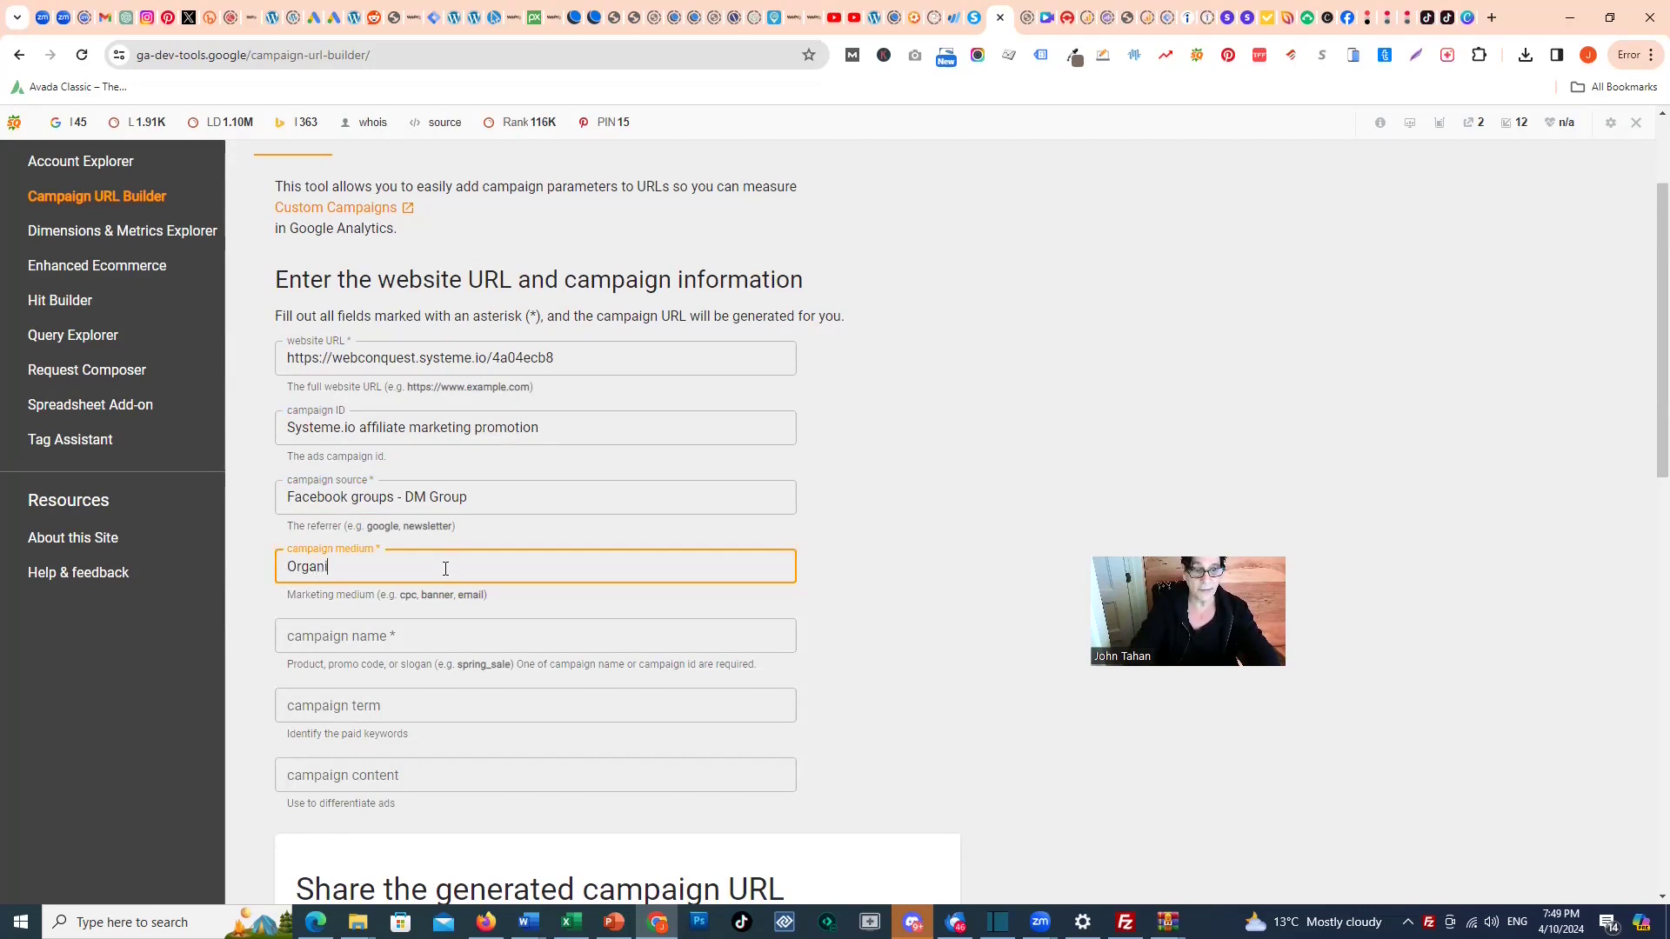
type("c free traffic")
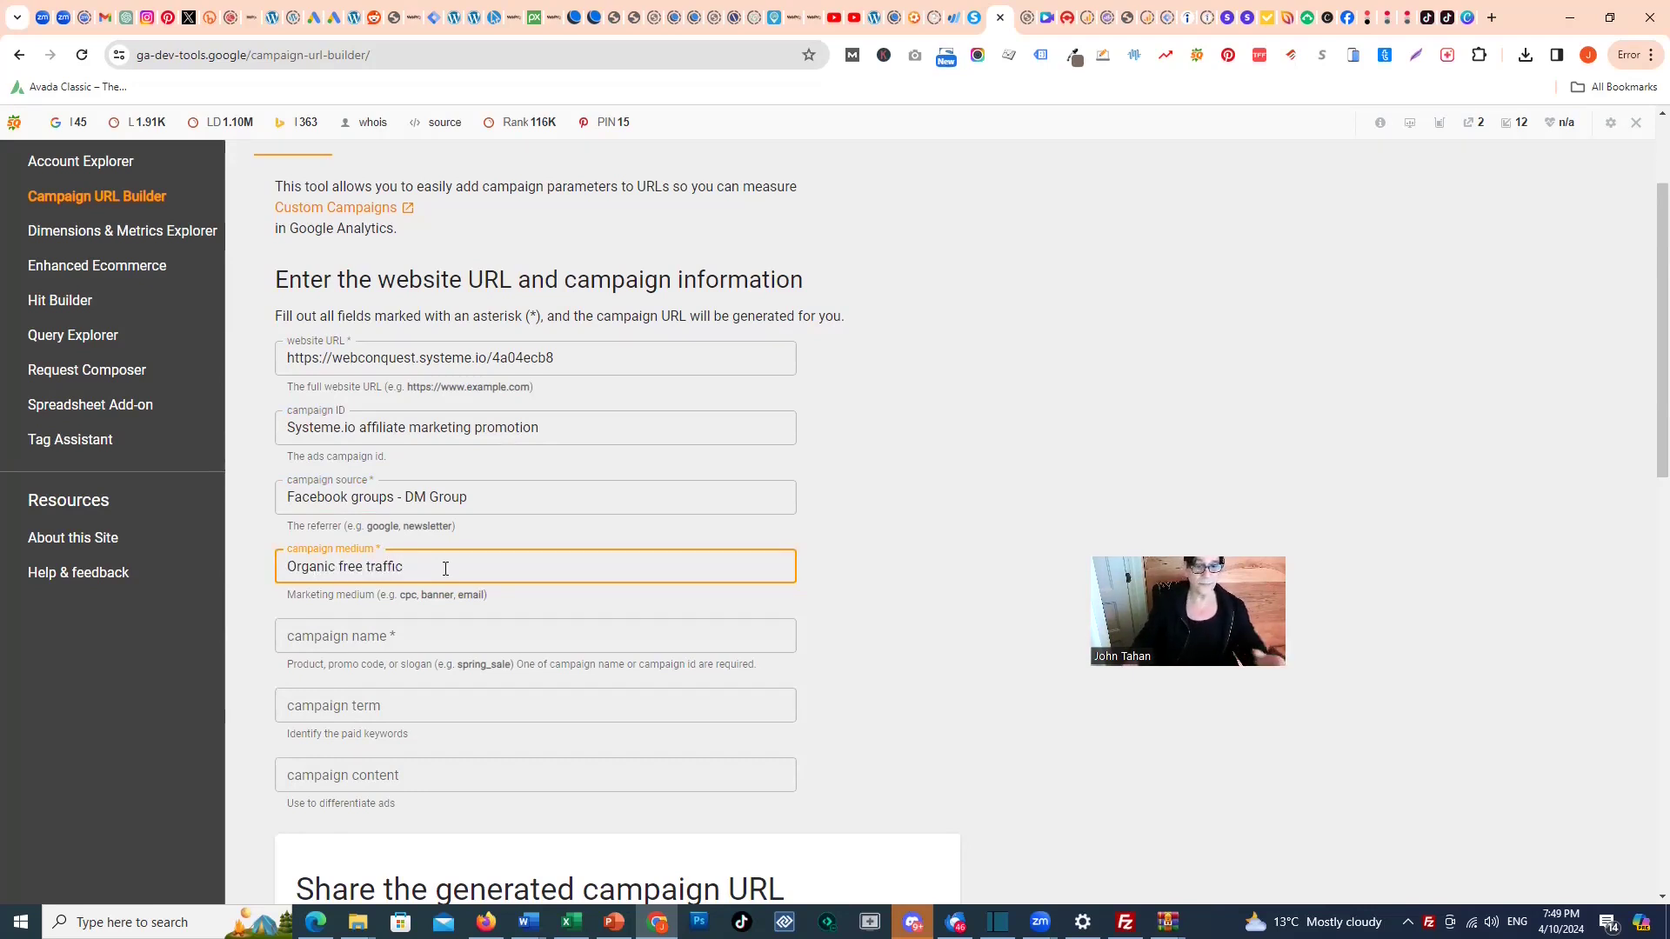
left_click(435, 633)
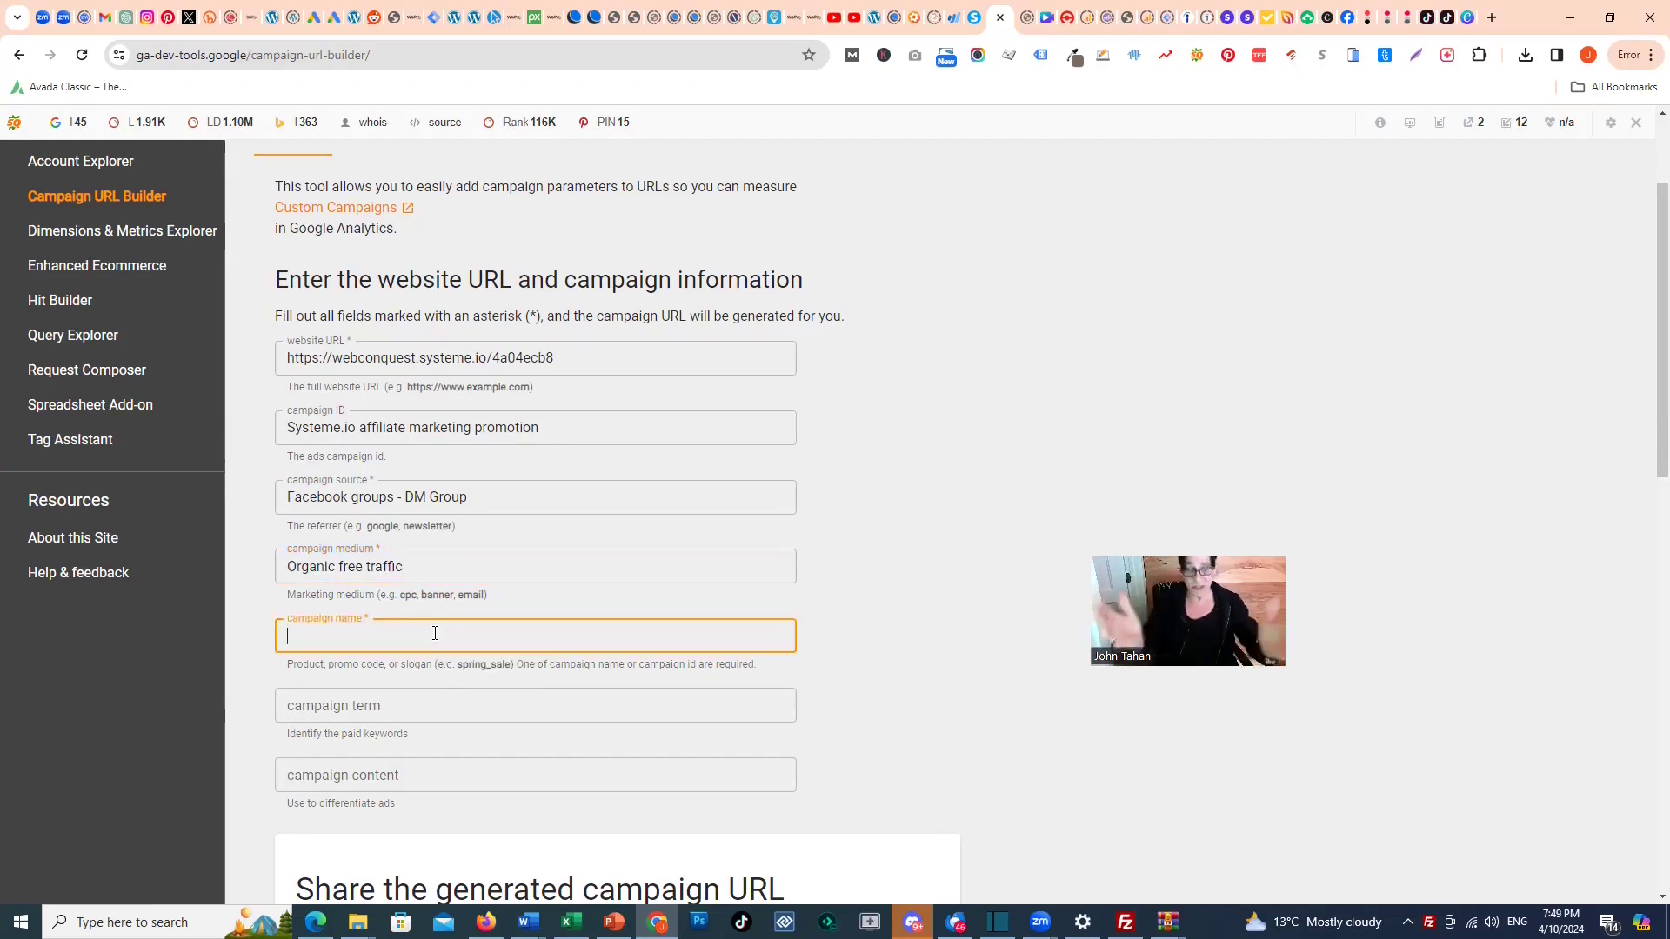
key("ctrl+v")
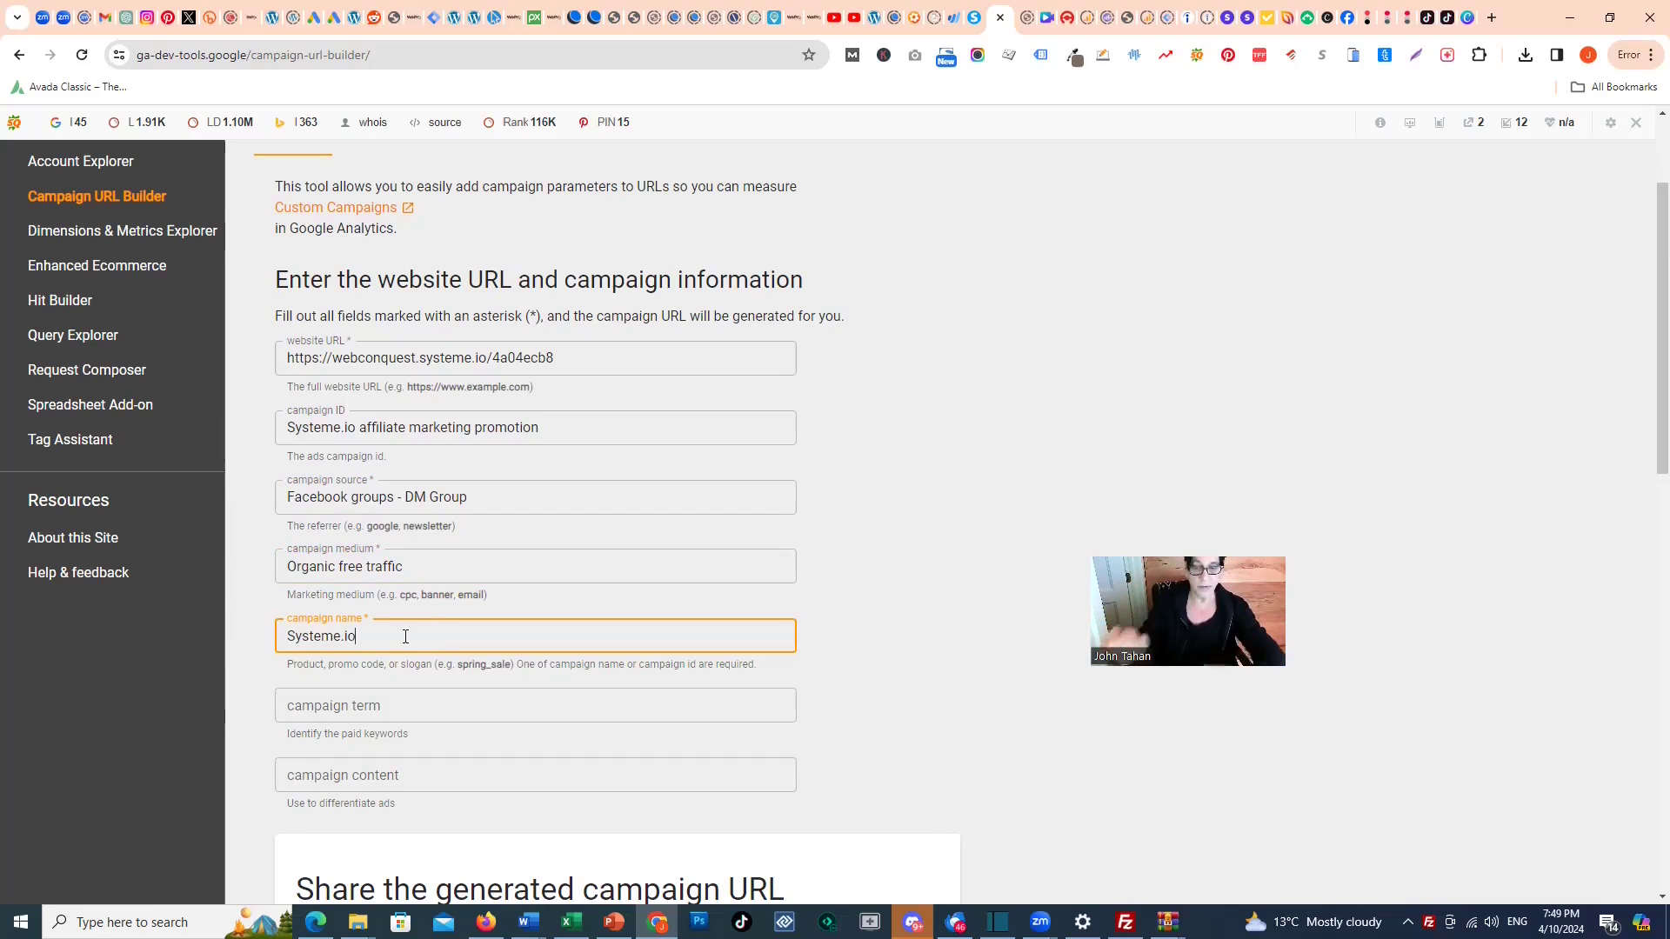
Set the campaign term to "systeme.io automation platform"
scroll(457, 695, "down", 1)
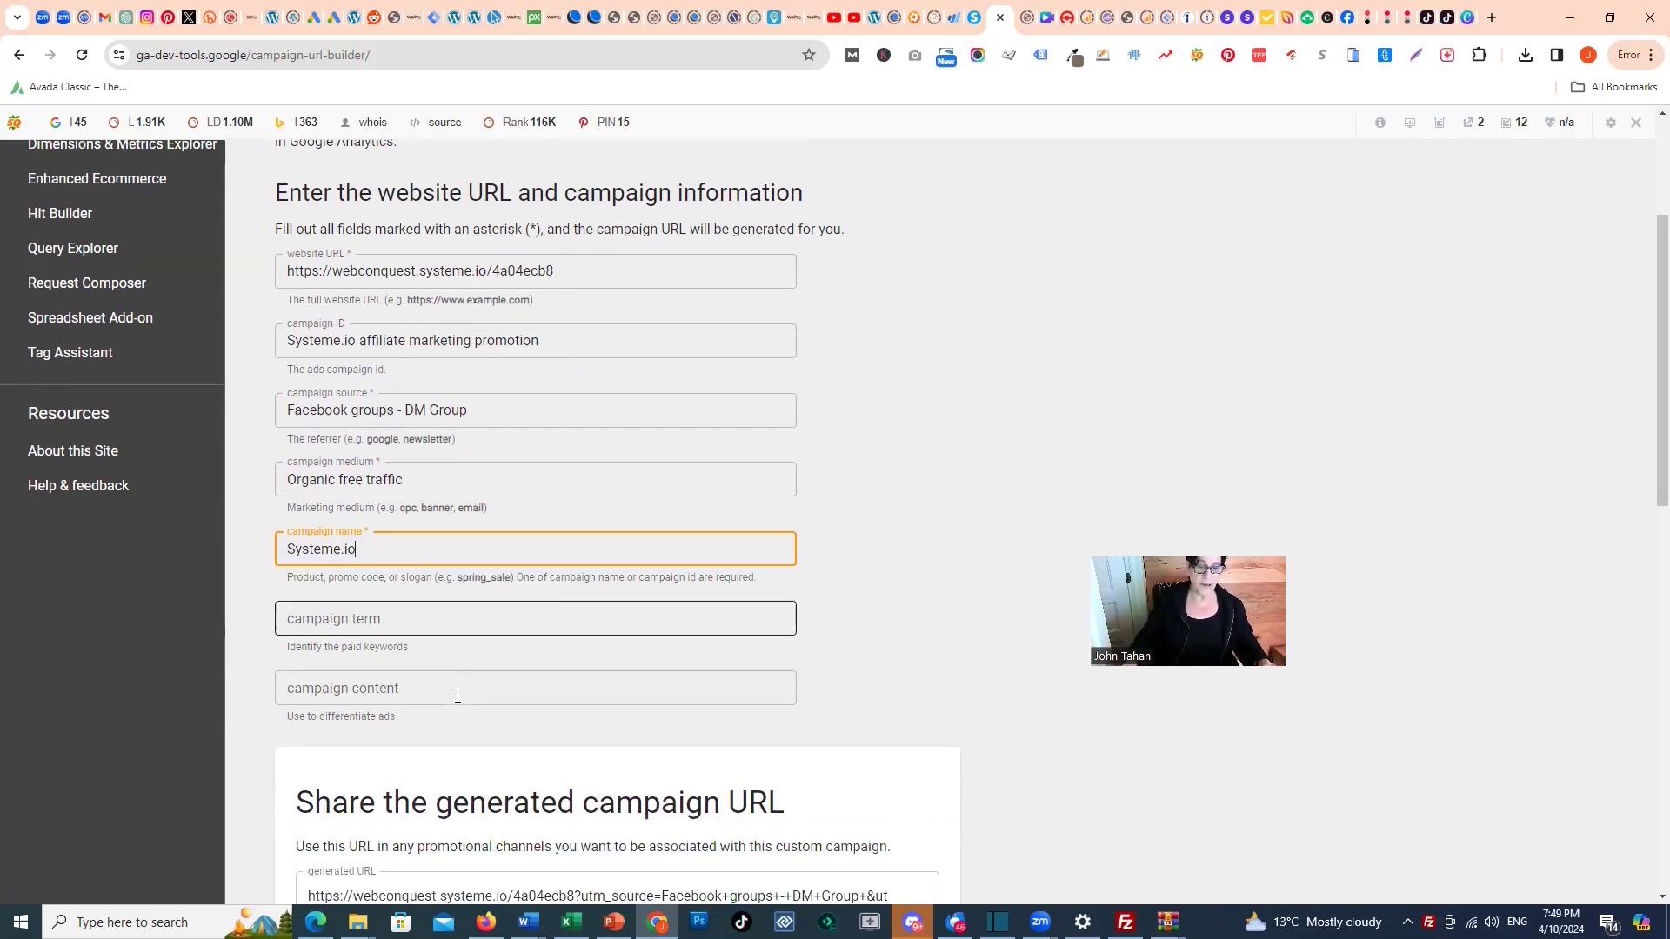
left_click(435, 616)
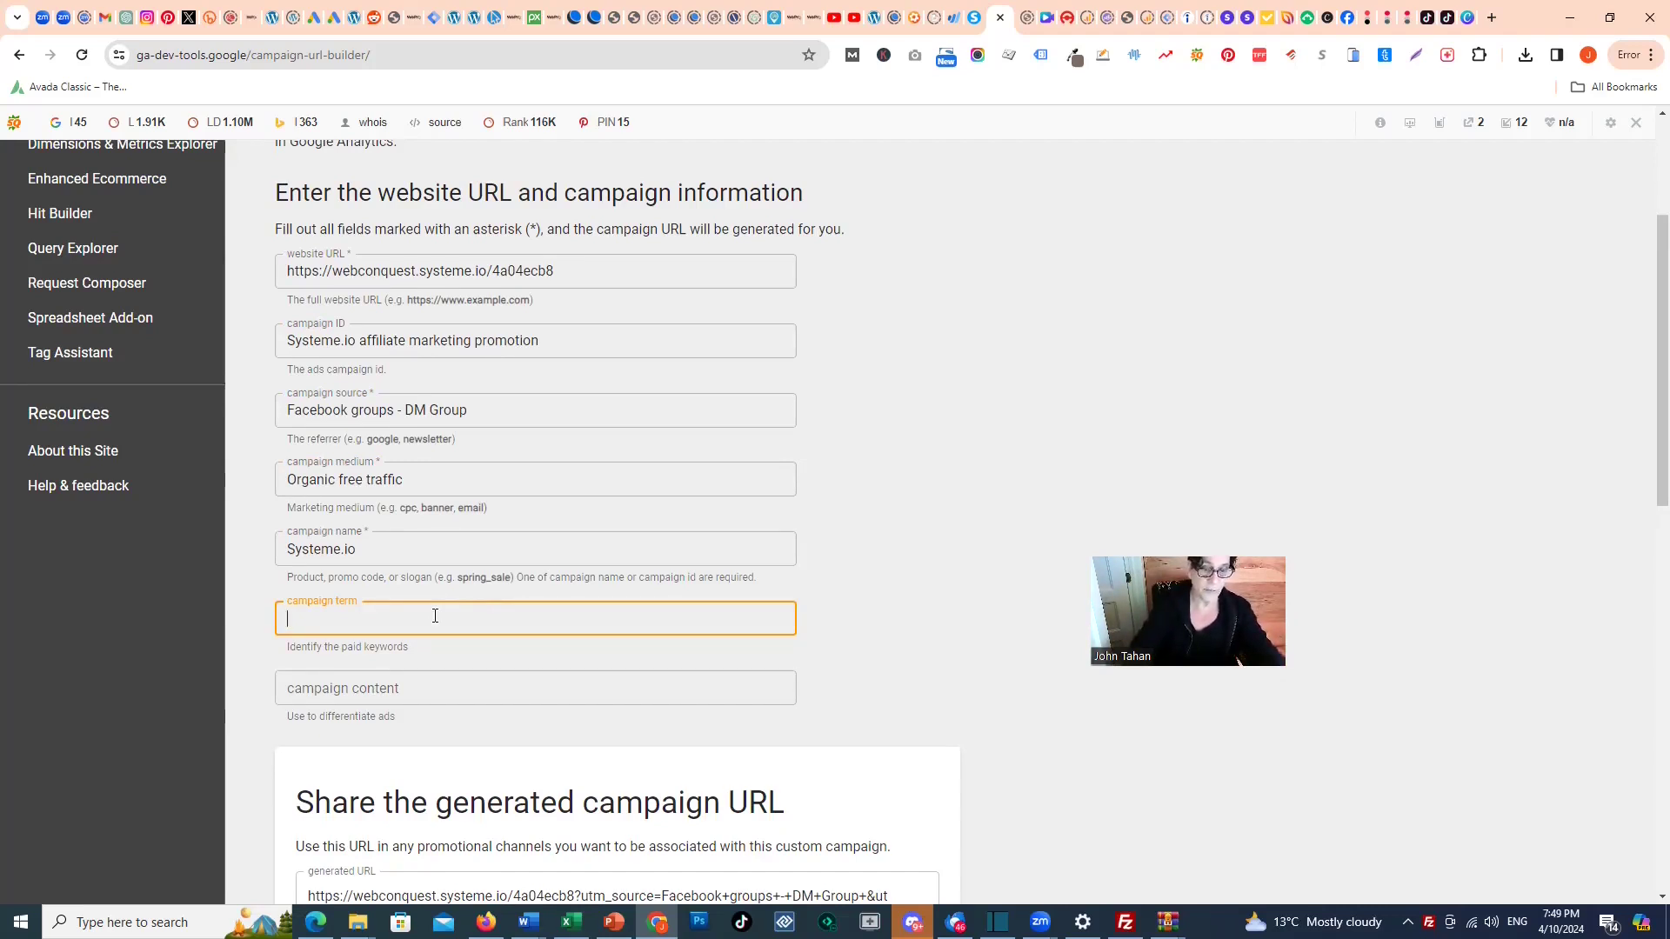
type("systeme")
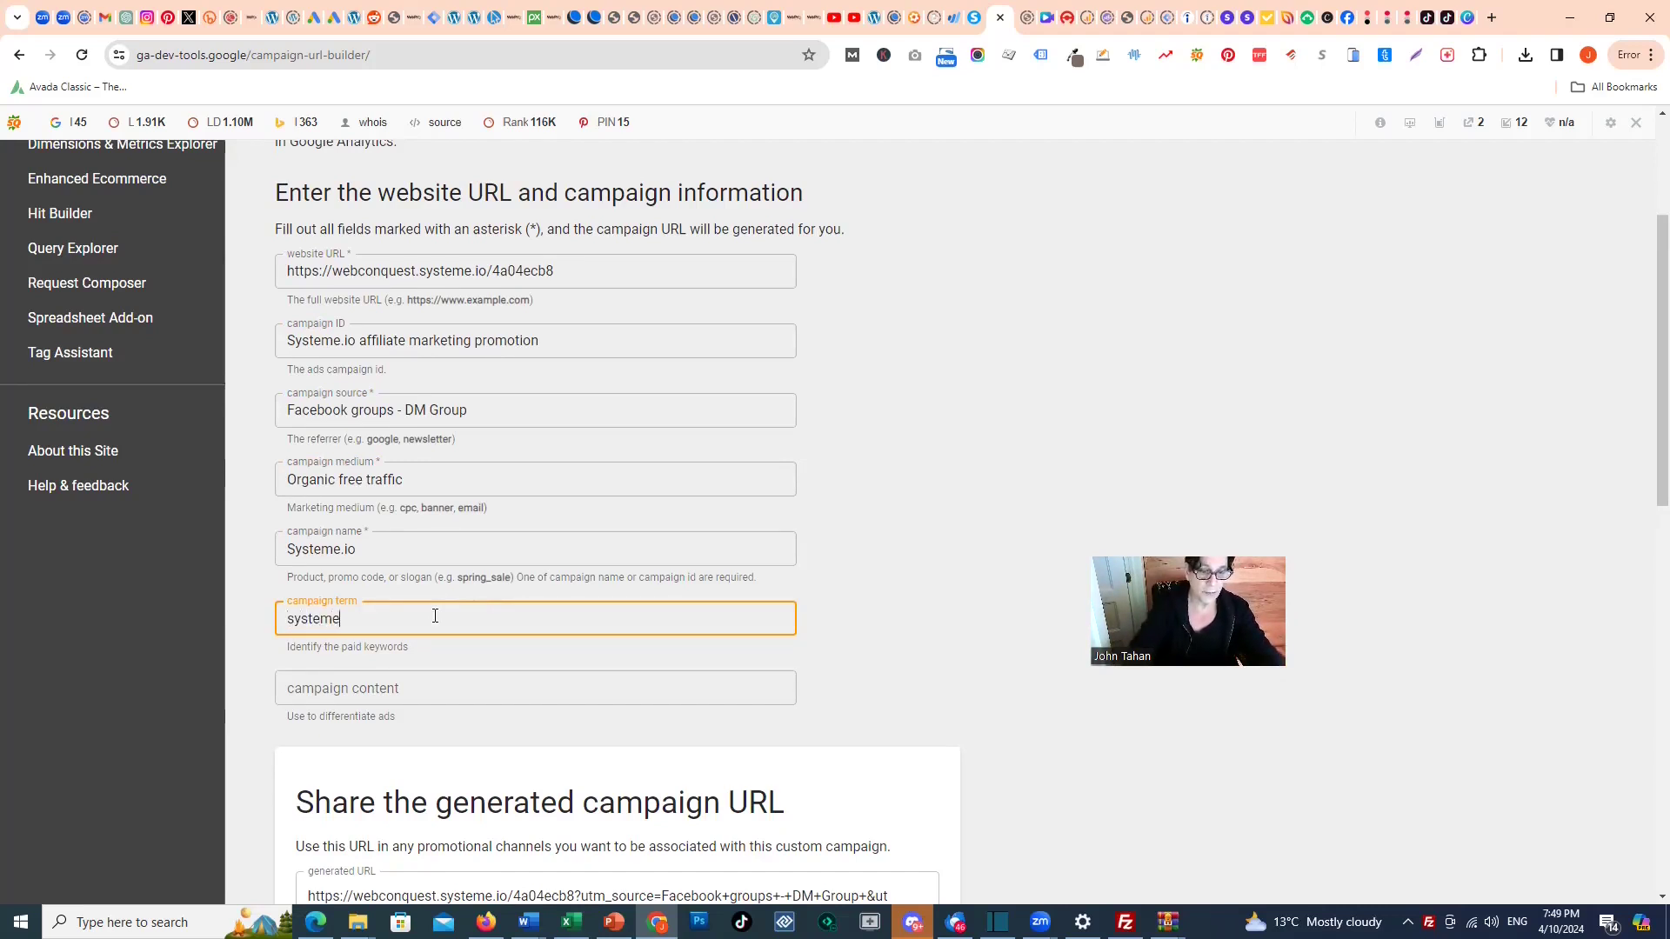
type(".io automation ")
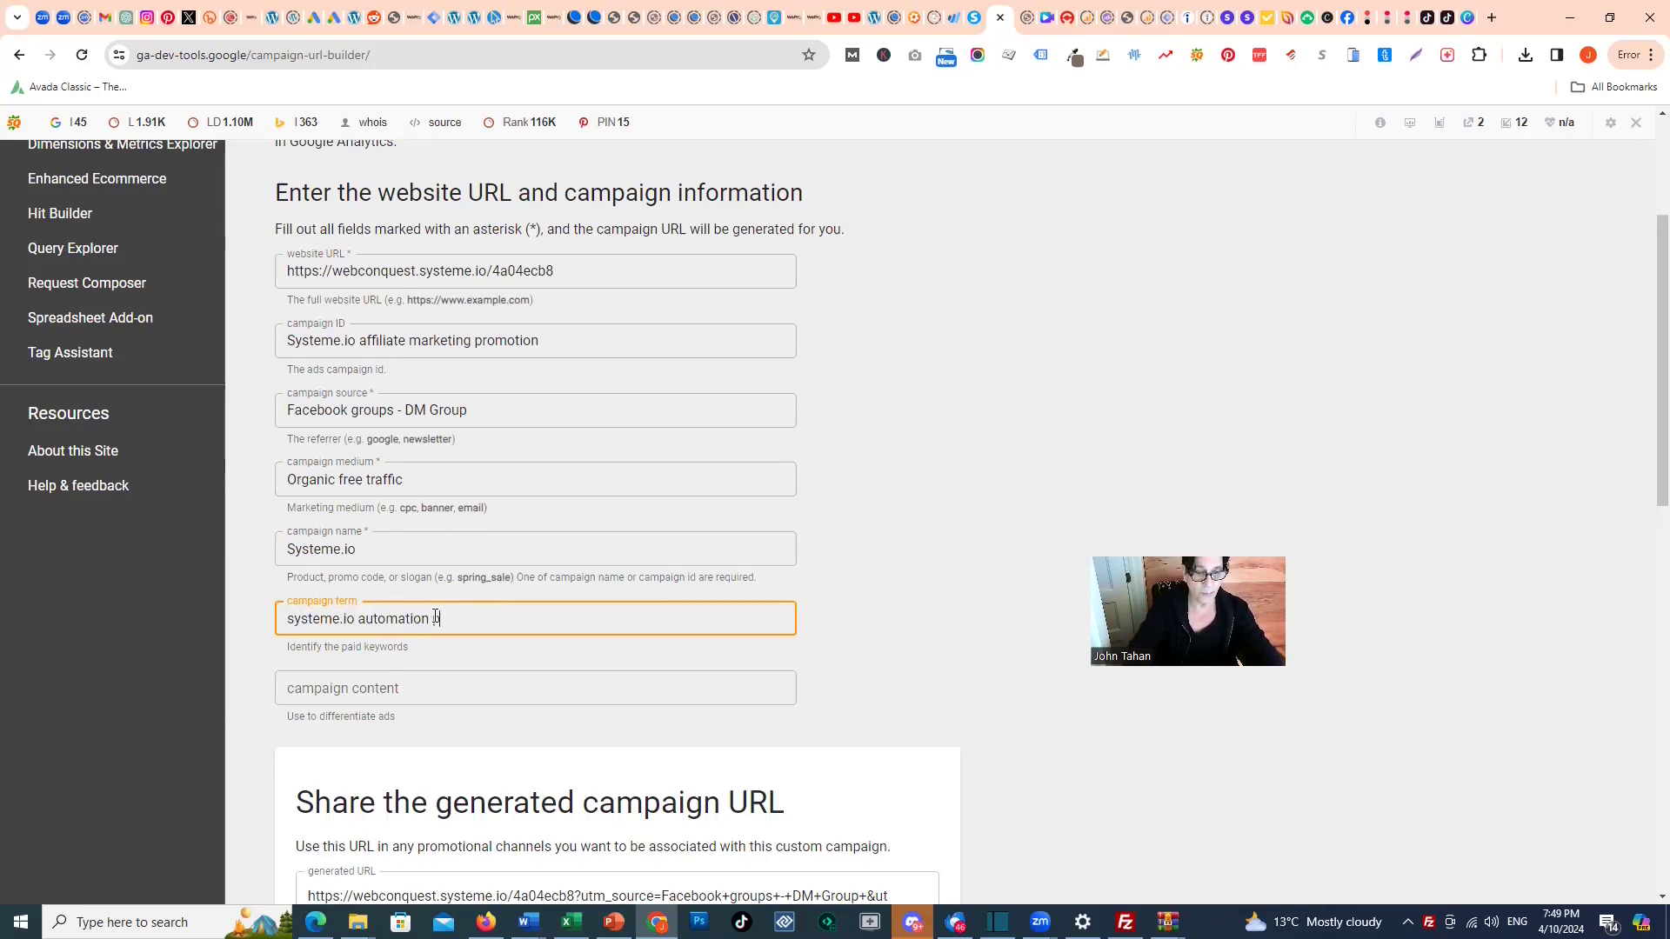
type("platform")
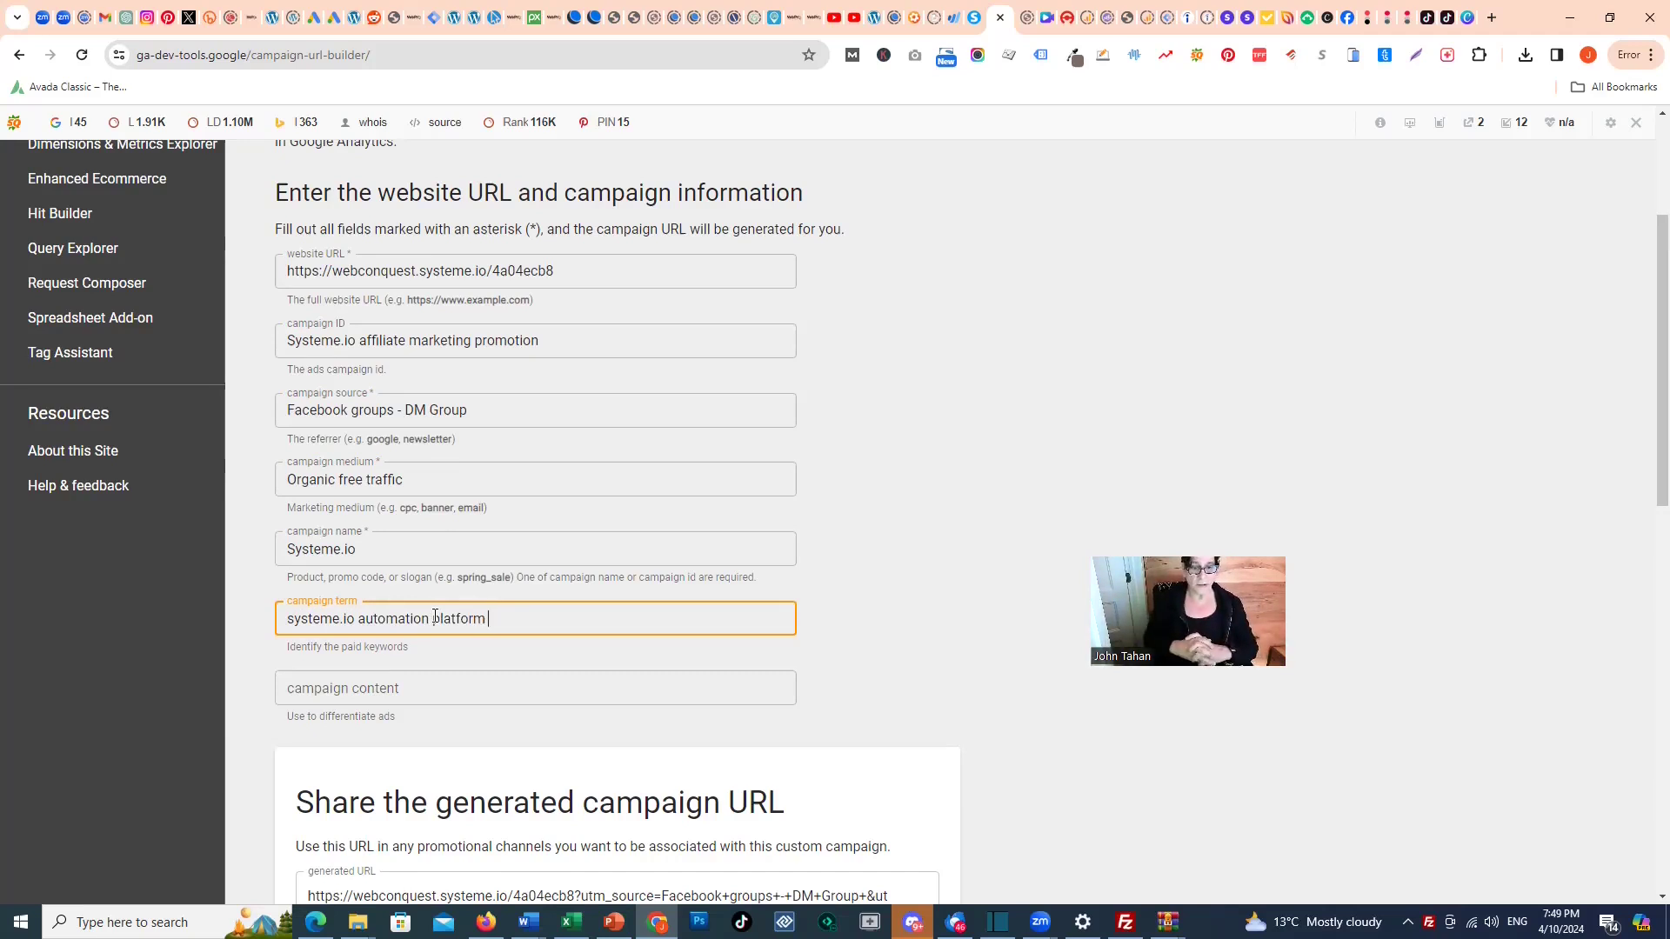
Review the campaign fields and the generated campaign URL, highlighting the base page address before its UTM parameters
scroll(435, 617, "down", 1)
left_click(378, 597)
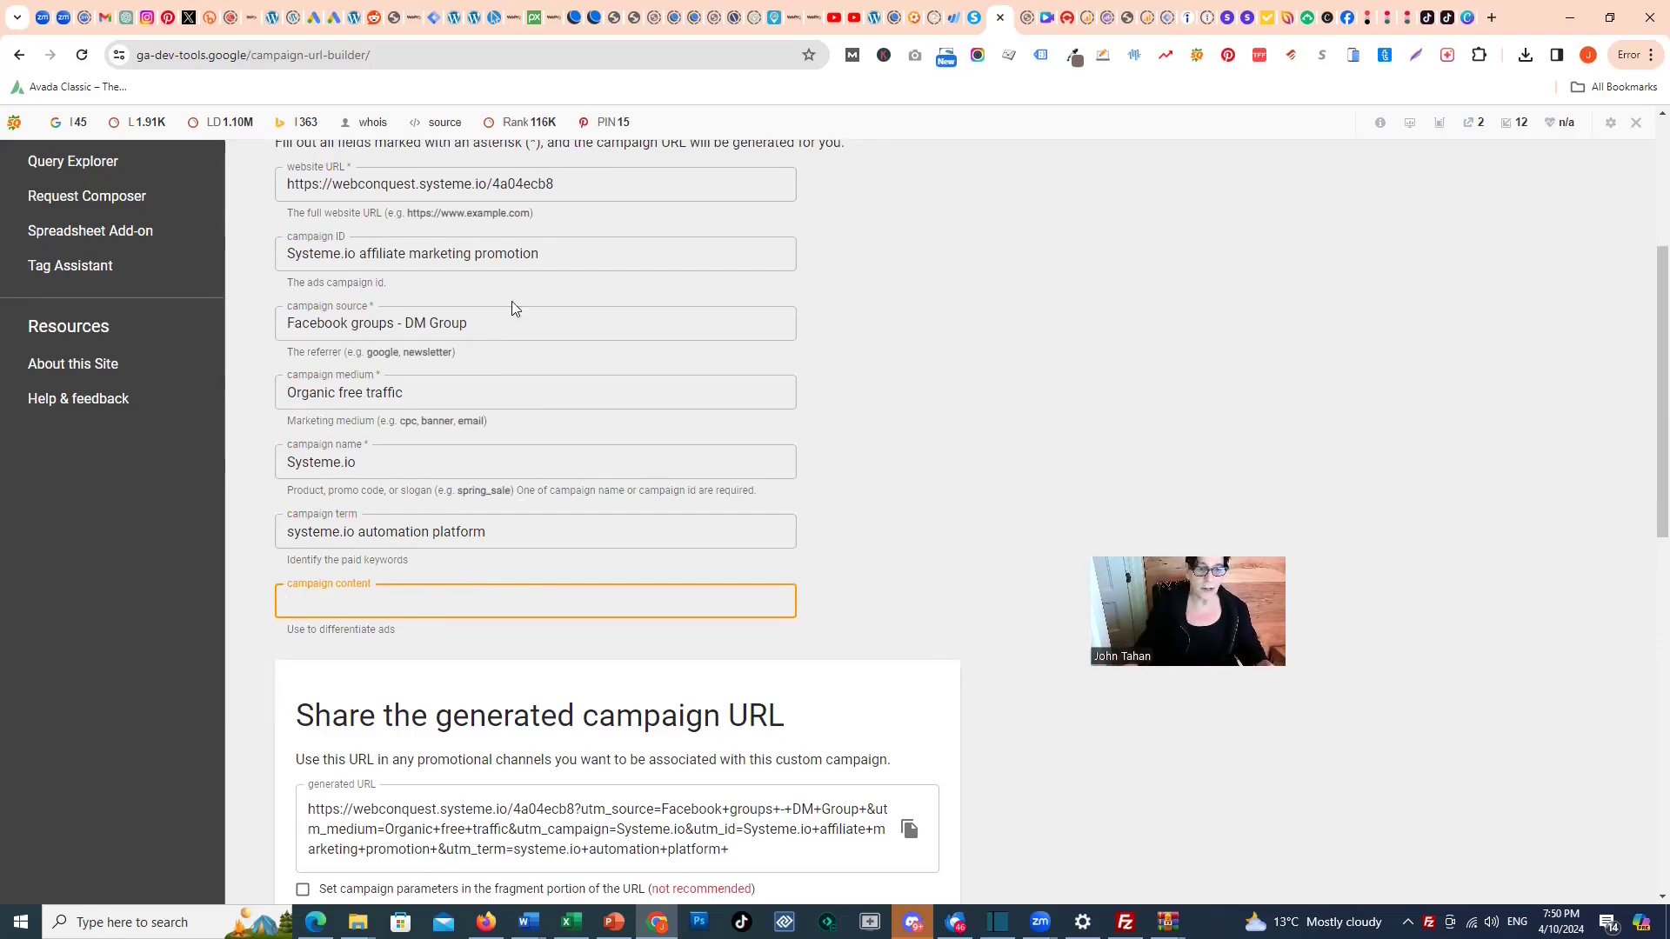
scroll(526, 522, "down", 1)
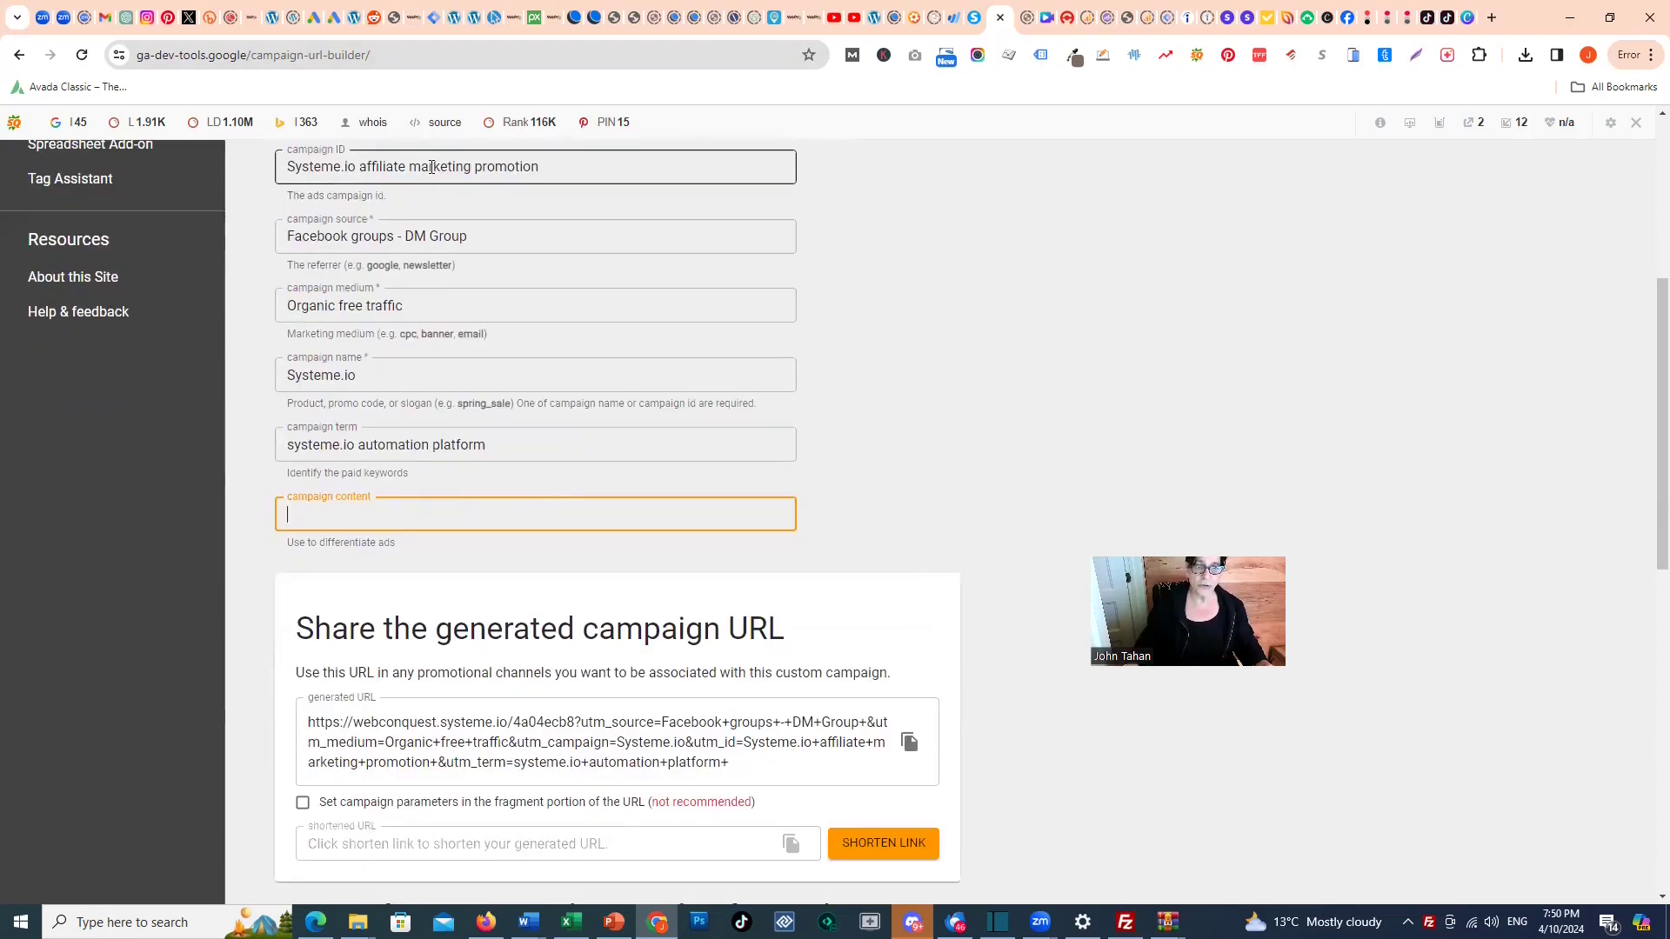
scroll(475, 278, "up", 2)
scroll(491, 340, "down", 4)
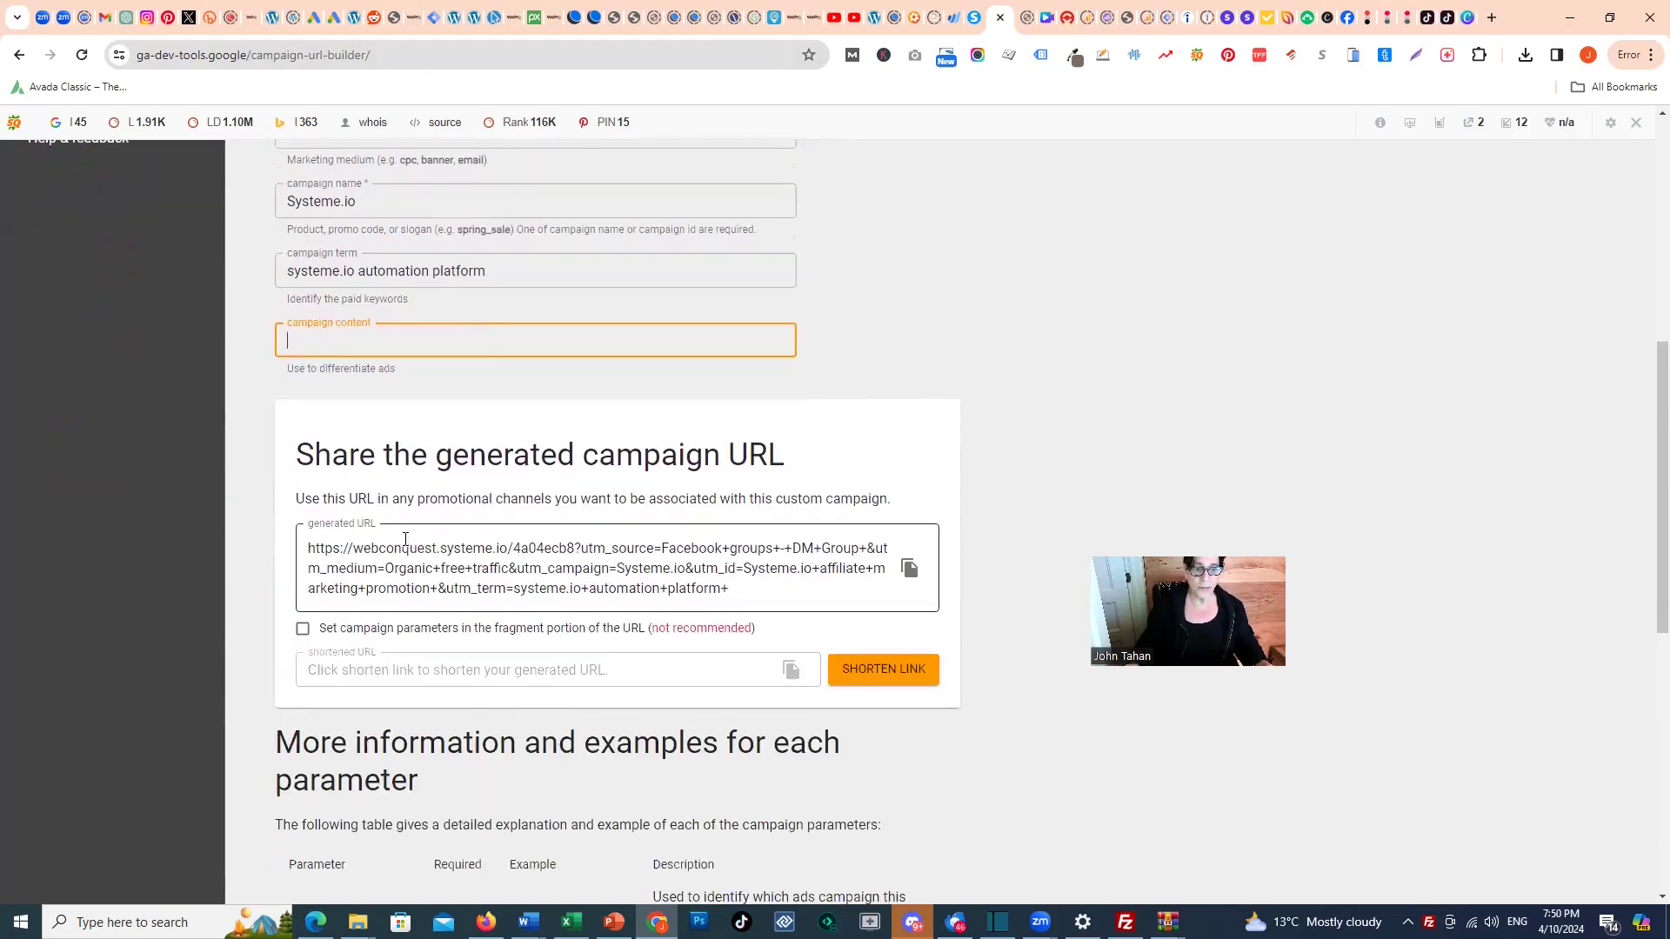
left_click_drag(310, 549, 584, 545)
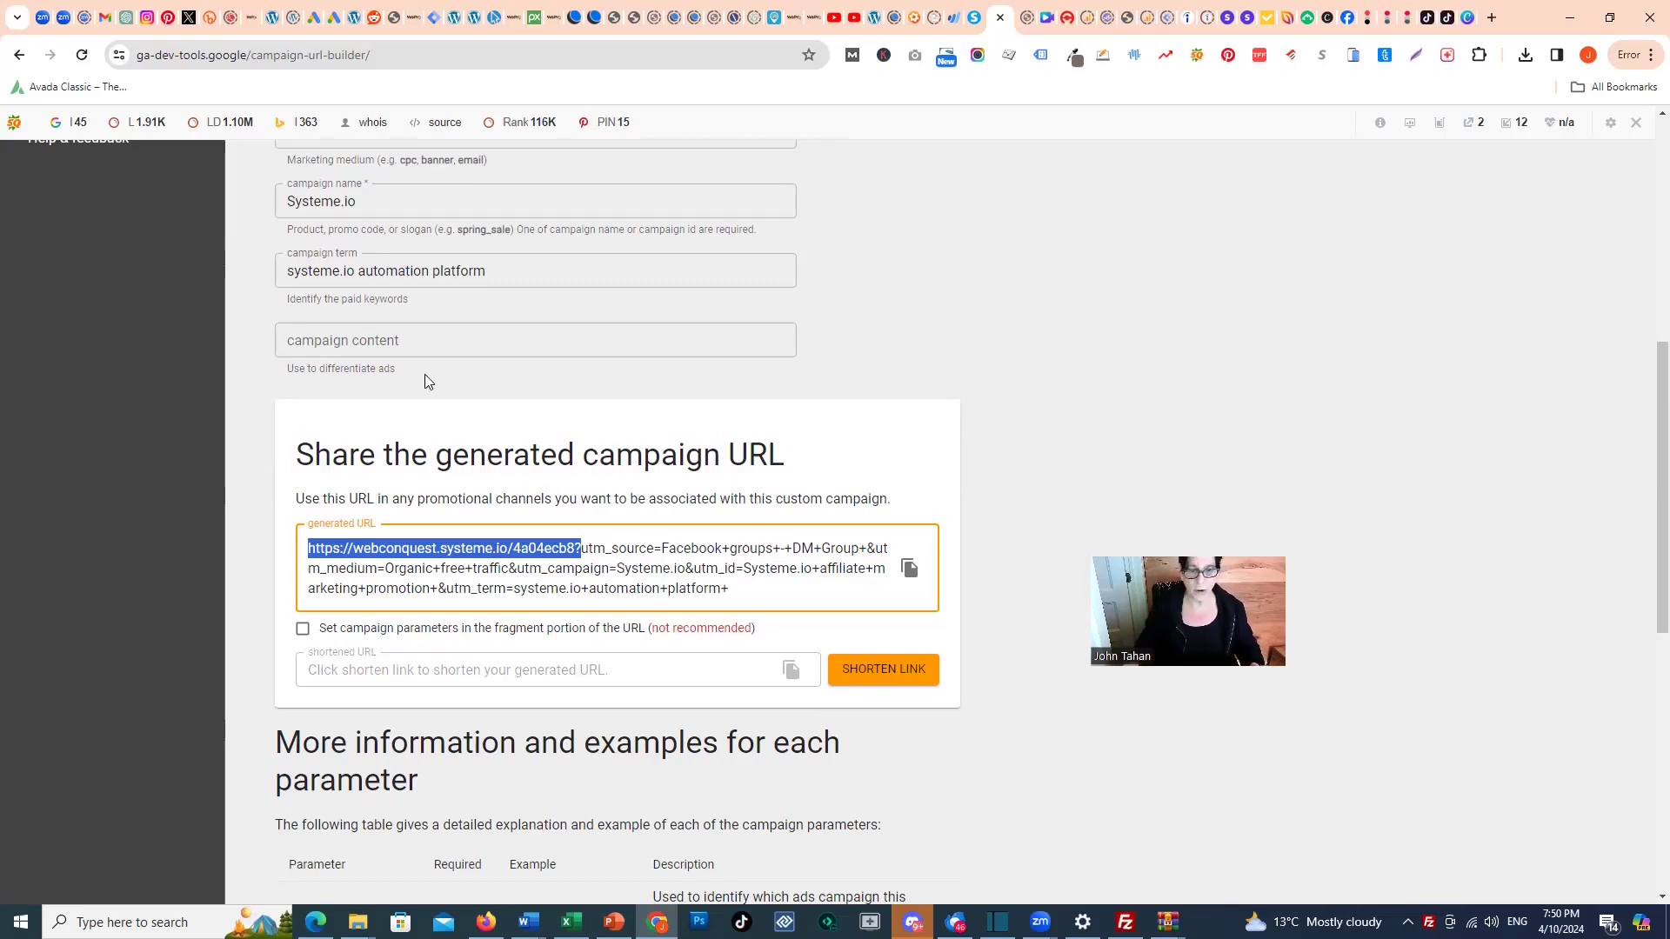
Shorten the generated campaign URL and copy the resulting short link
left_click(581, 548)
left_click_drag(581, 548, 735, 597)
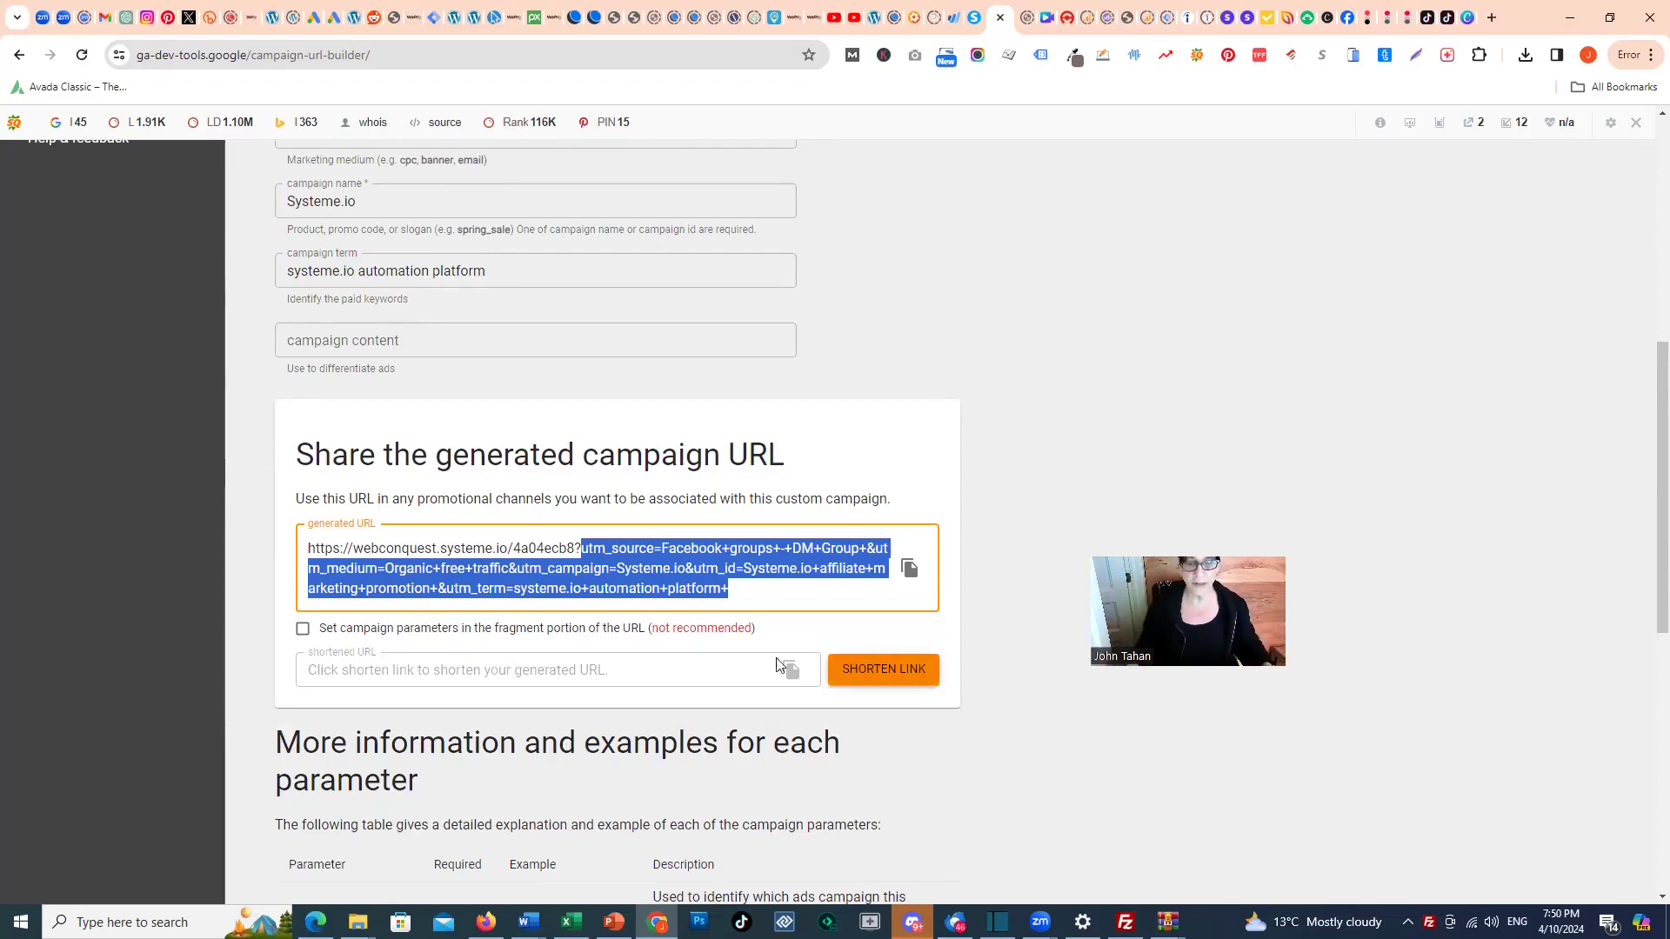
left_click(886, 674)
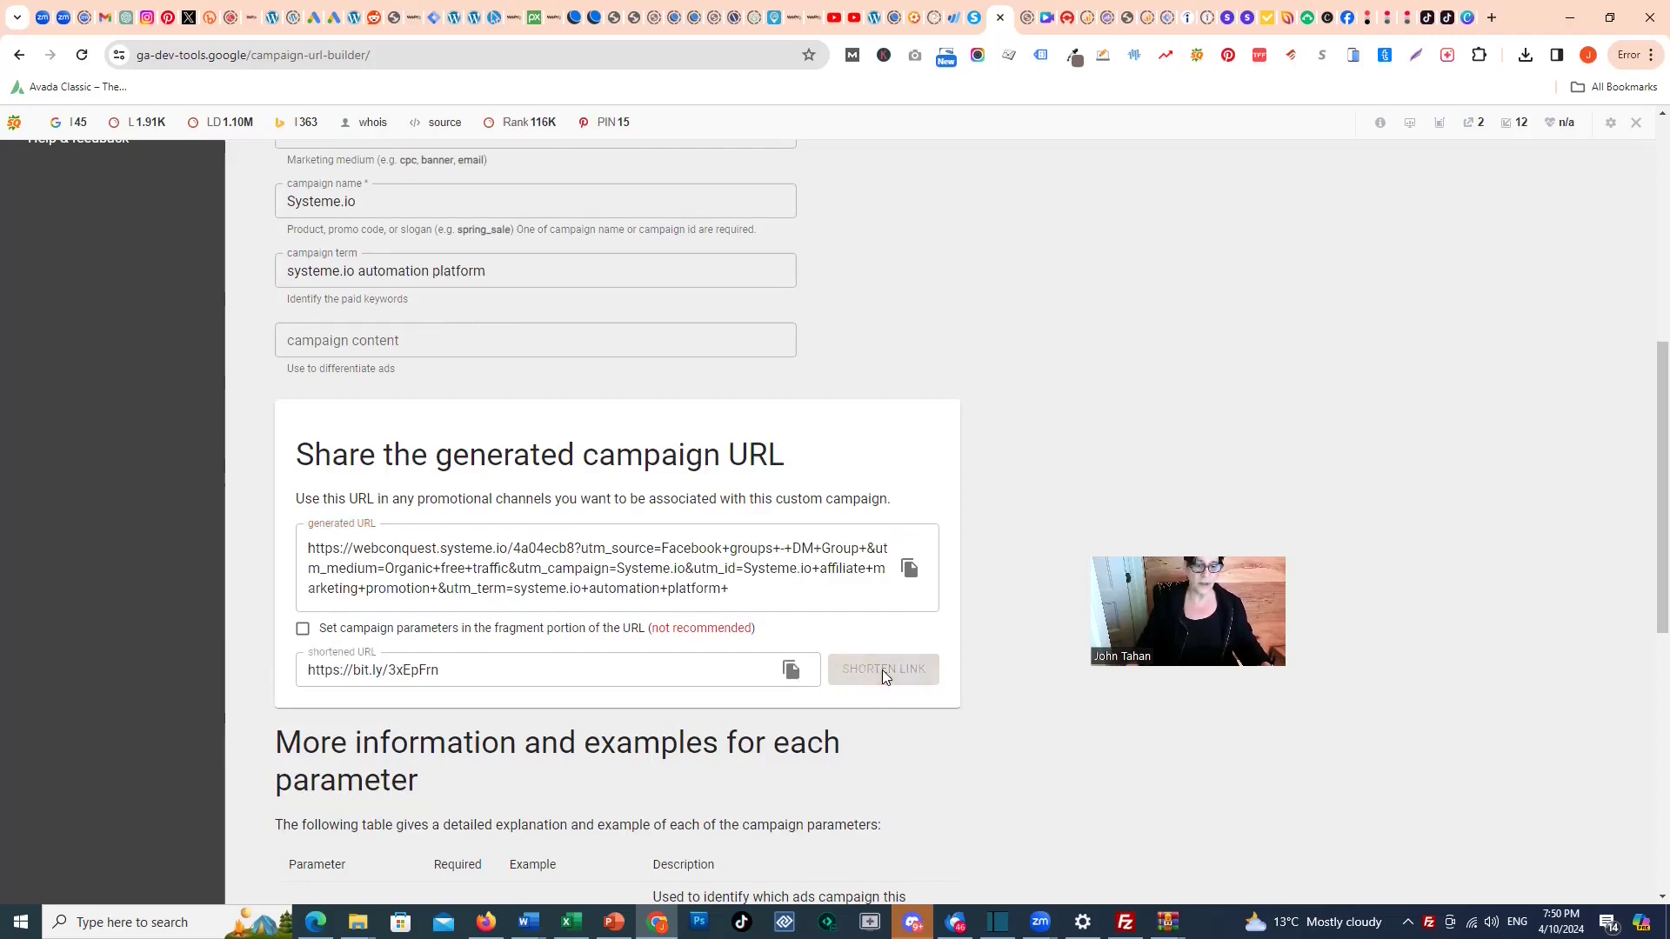
left_click_drag(485, 668, 295, 696)
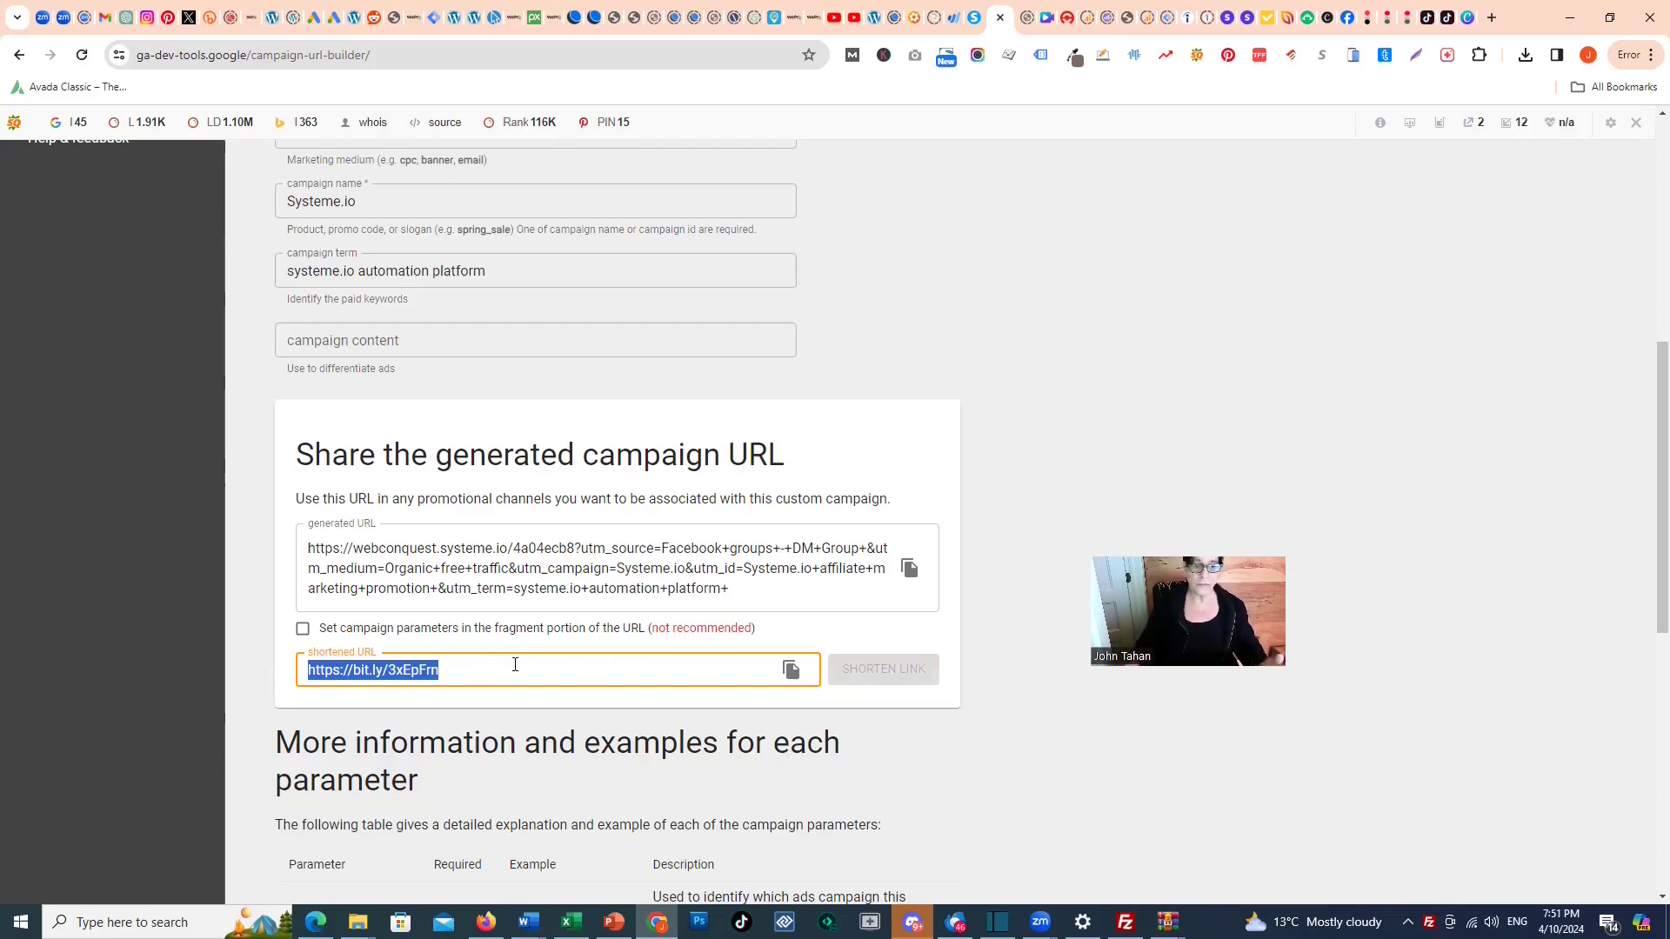
right_click(415, 671)
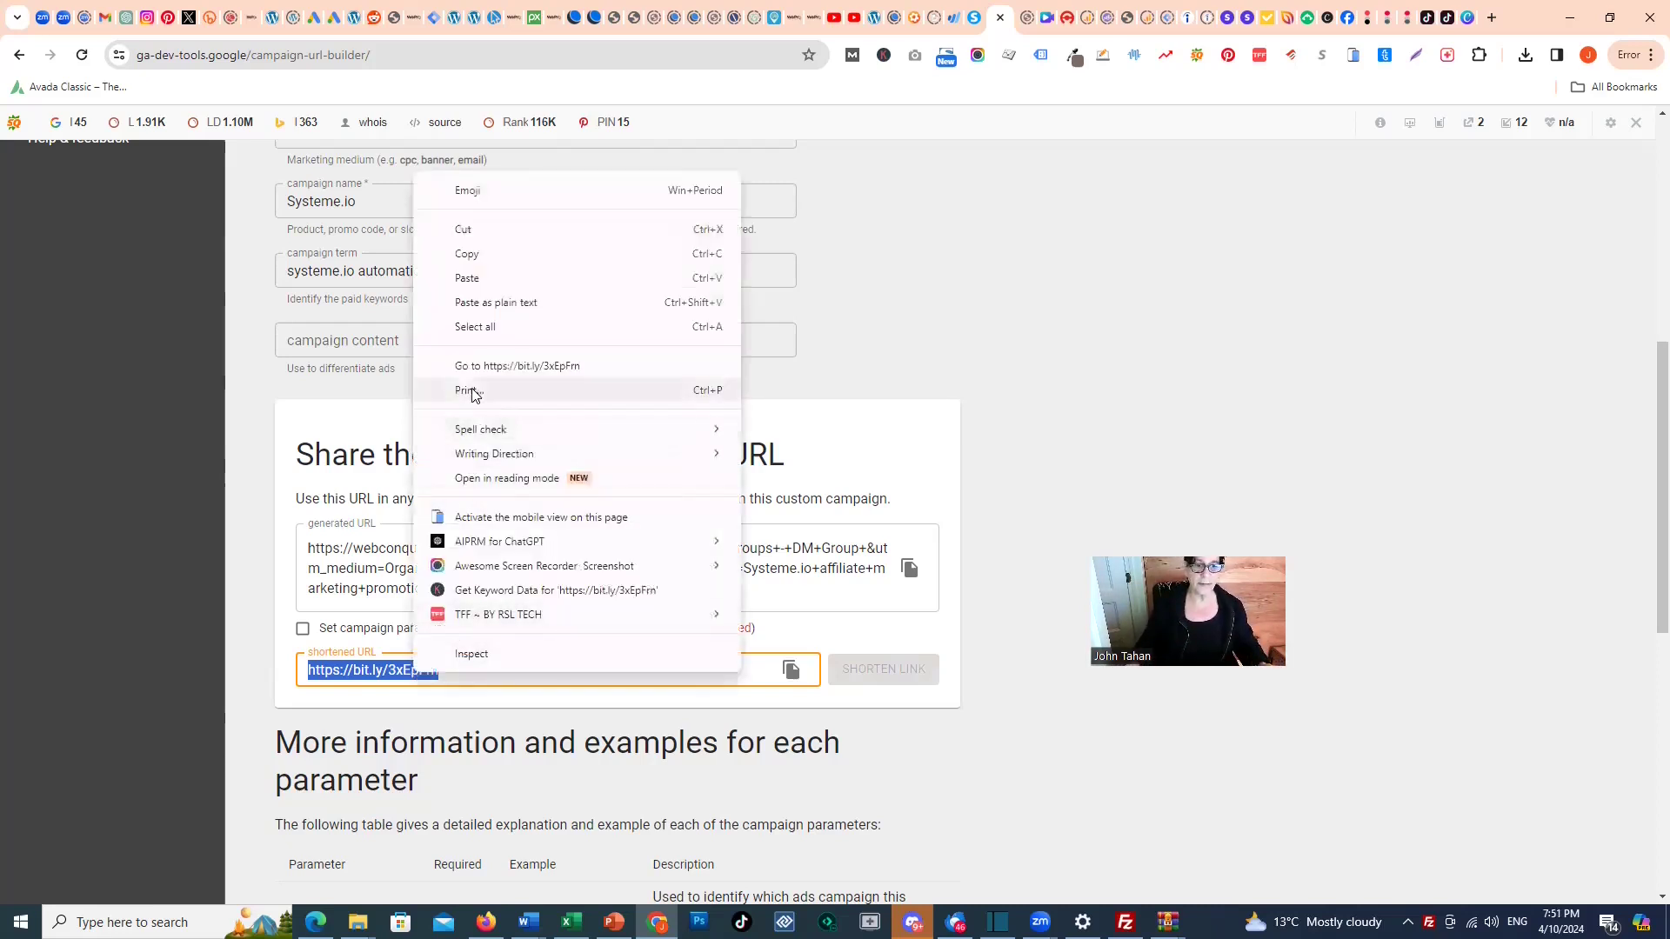
left_click(477, 254)
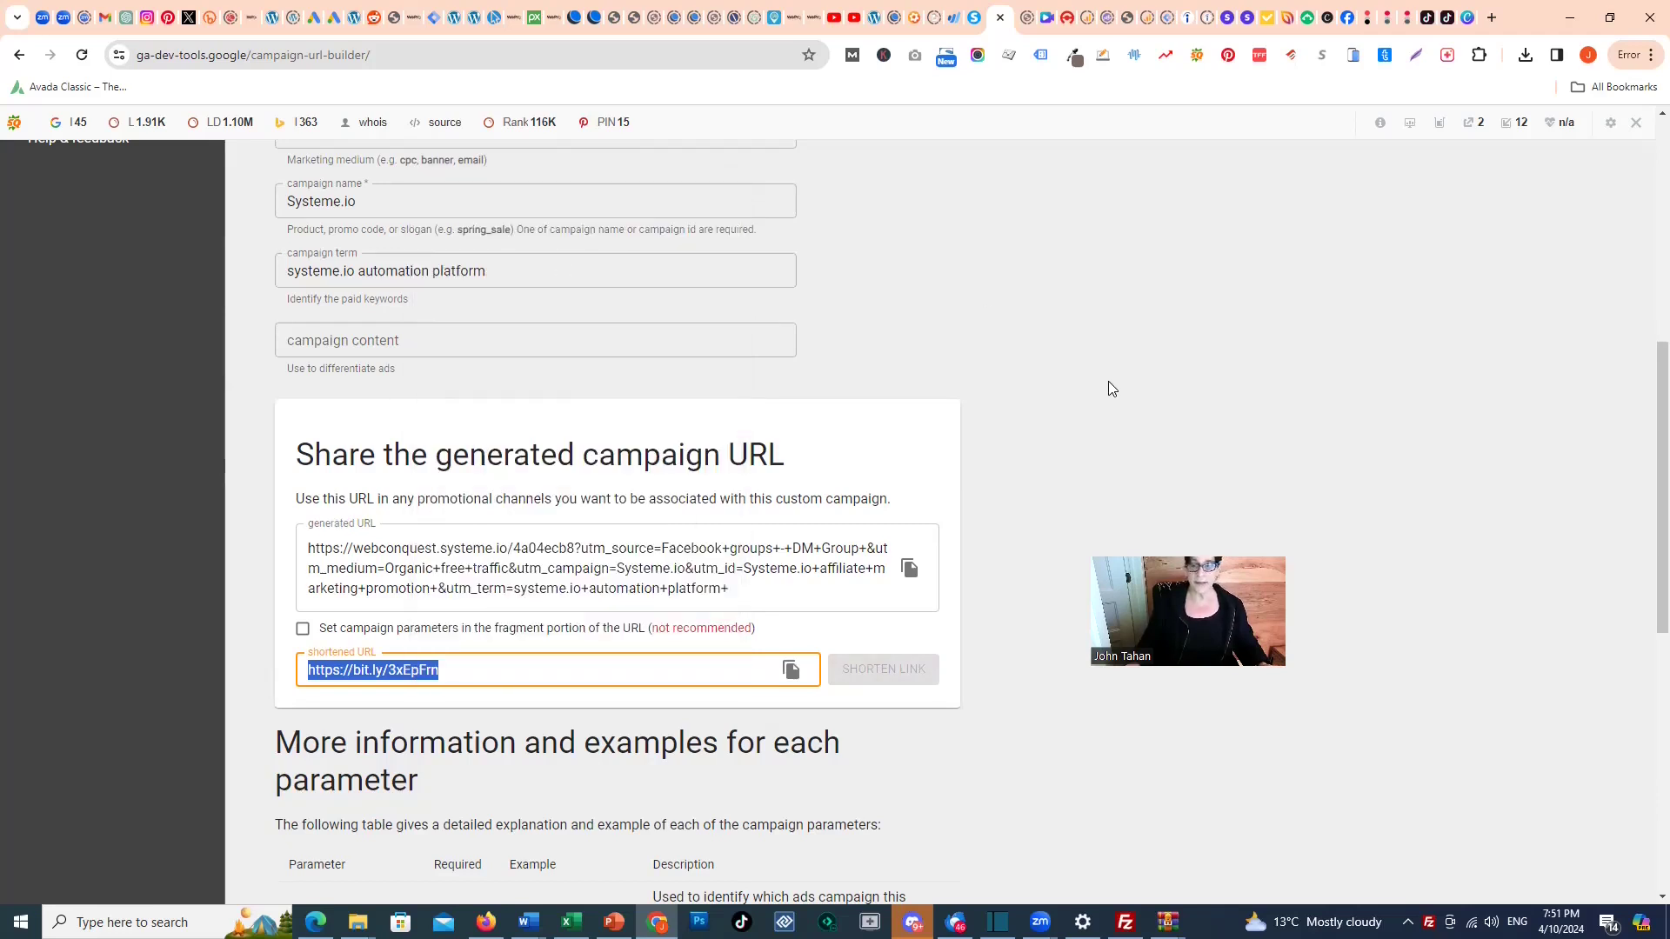
scroll(1098, 384, "up", 3)
scroll(1031, 377, "down", 2)
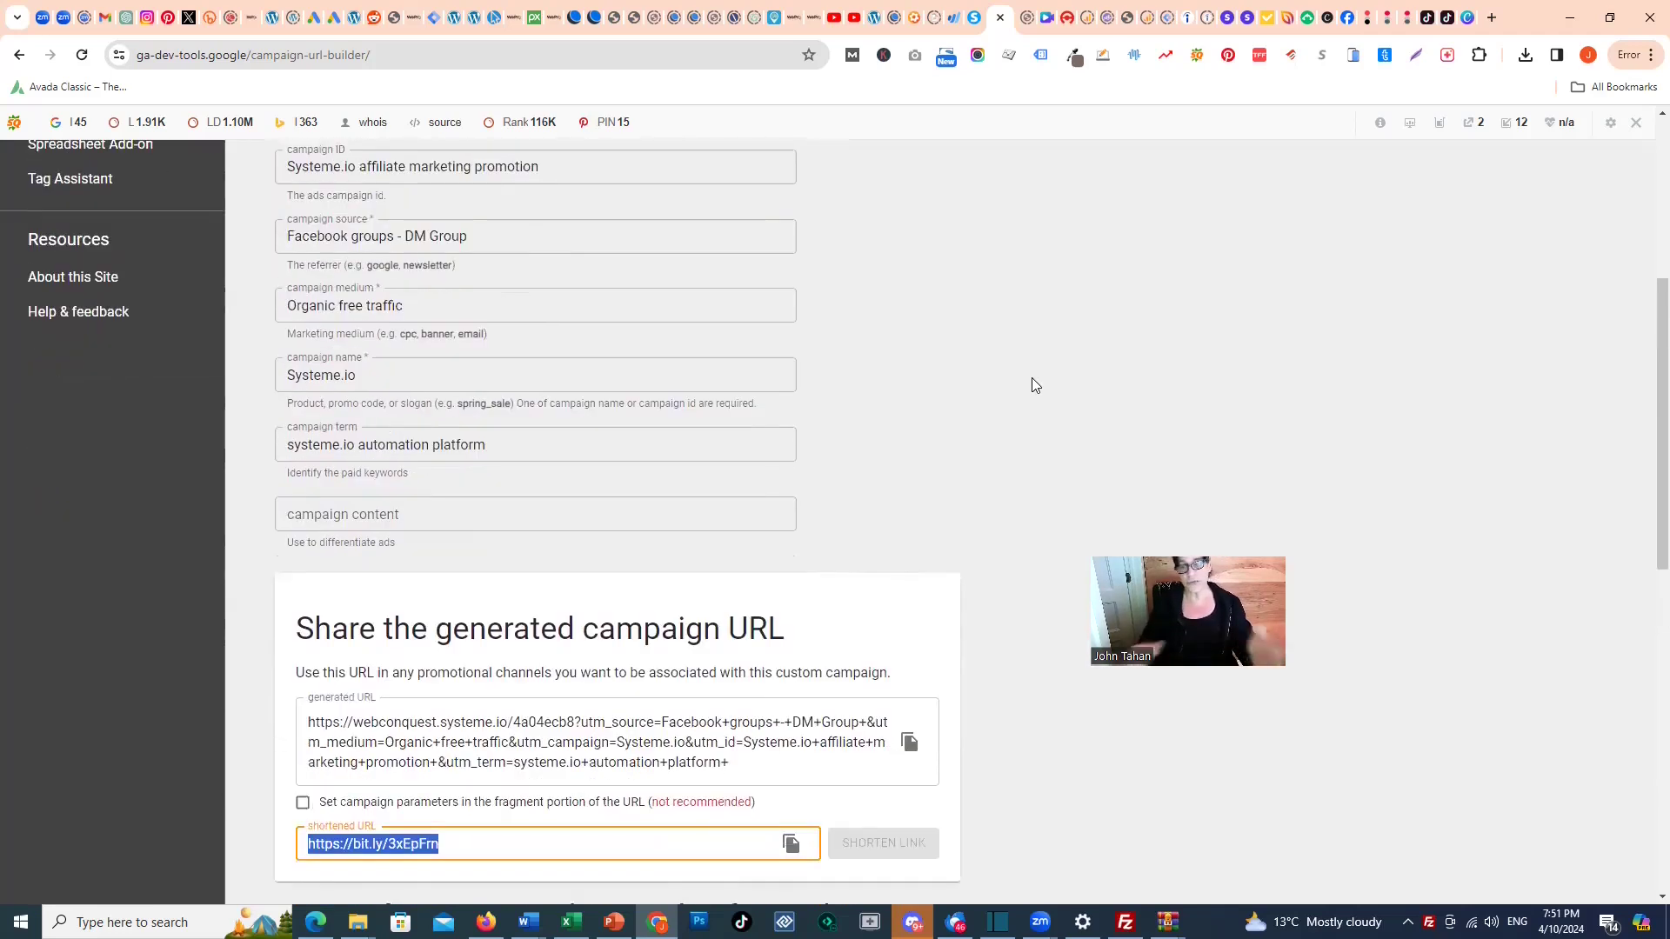
left_click(1028, 18)
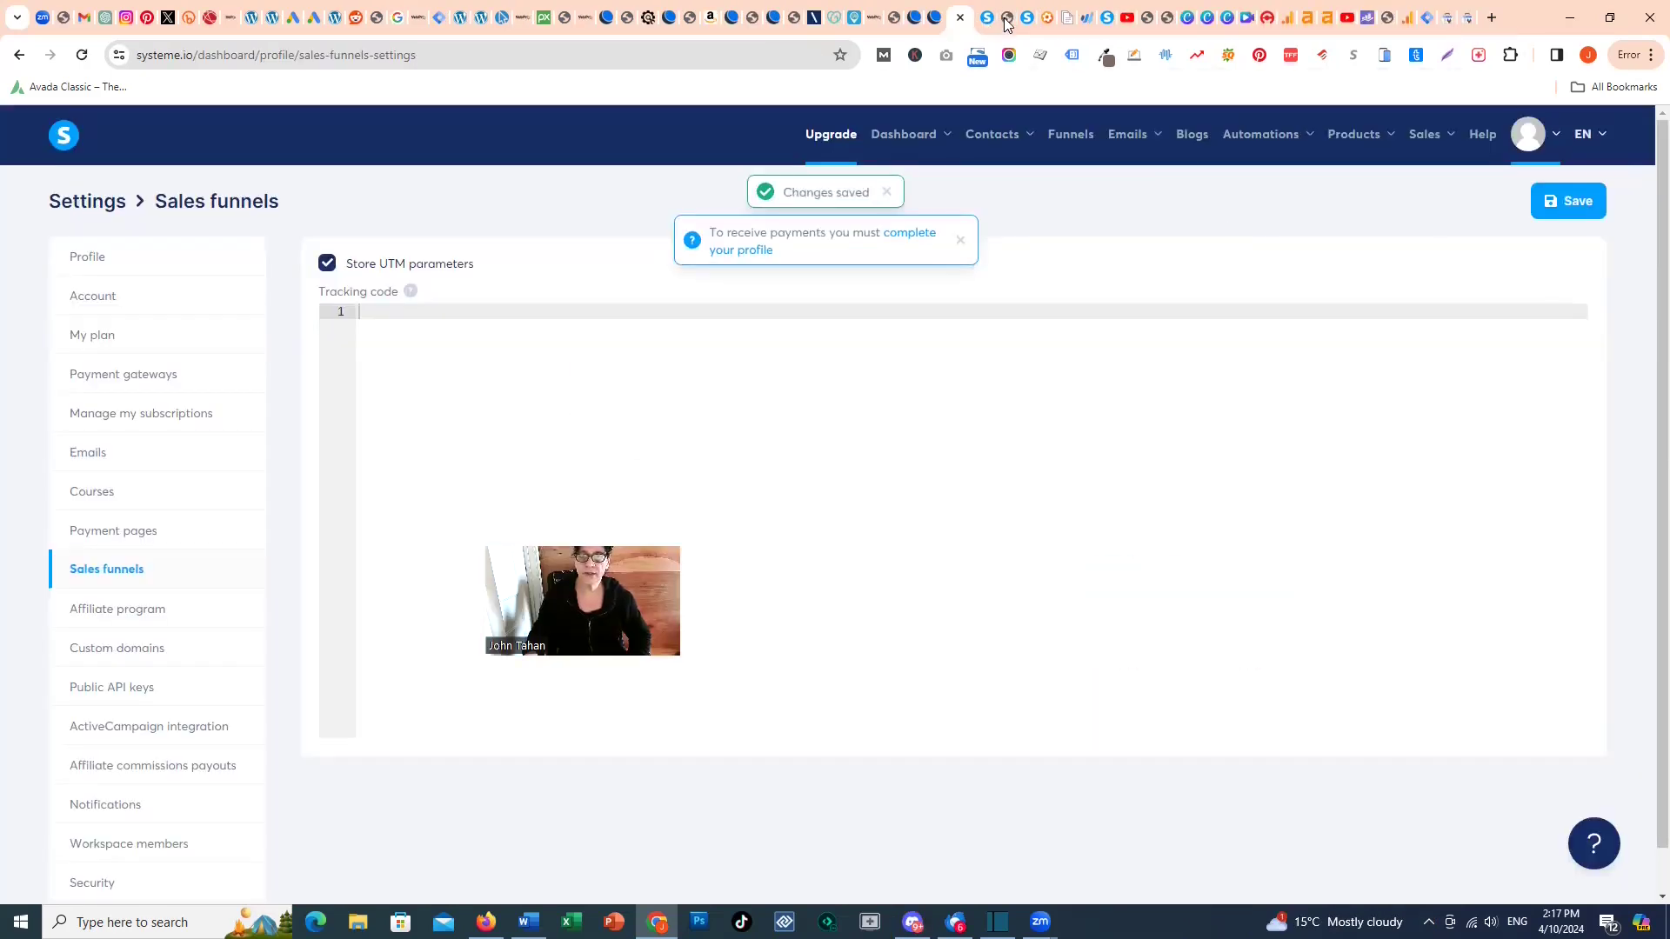
left_click(1007, 18)
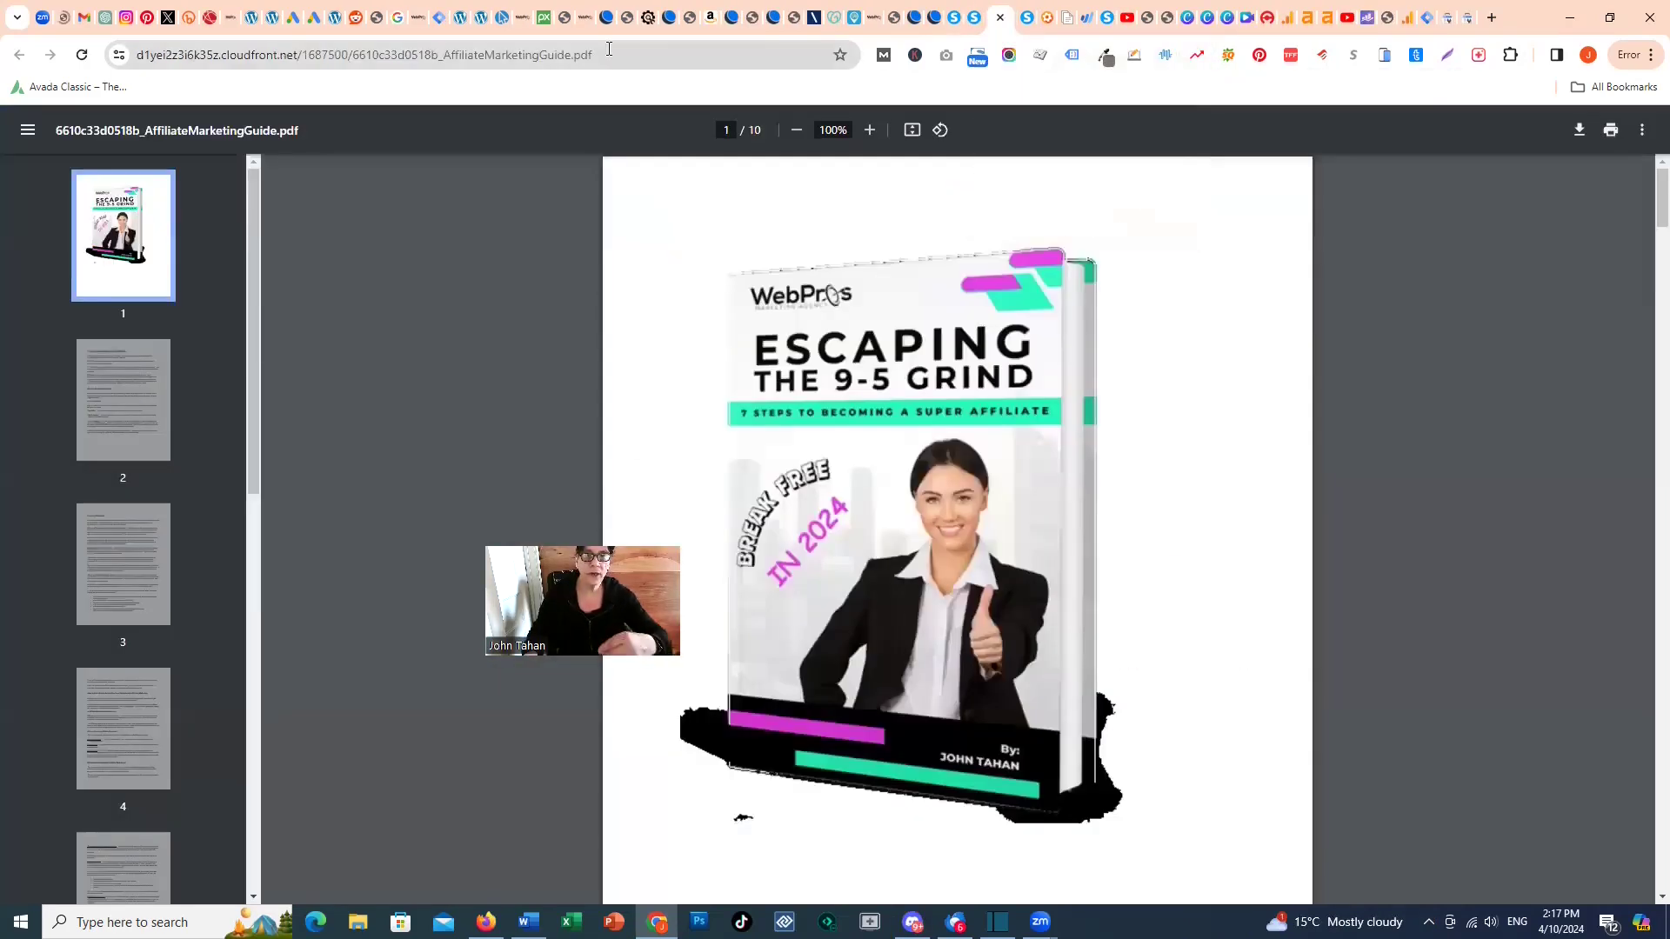
key("ctrl+v")
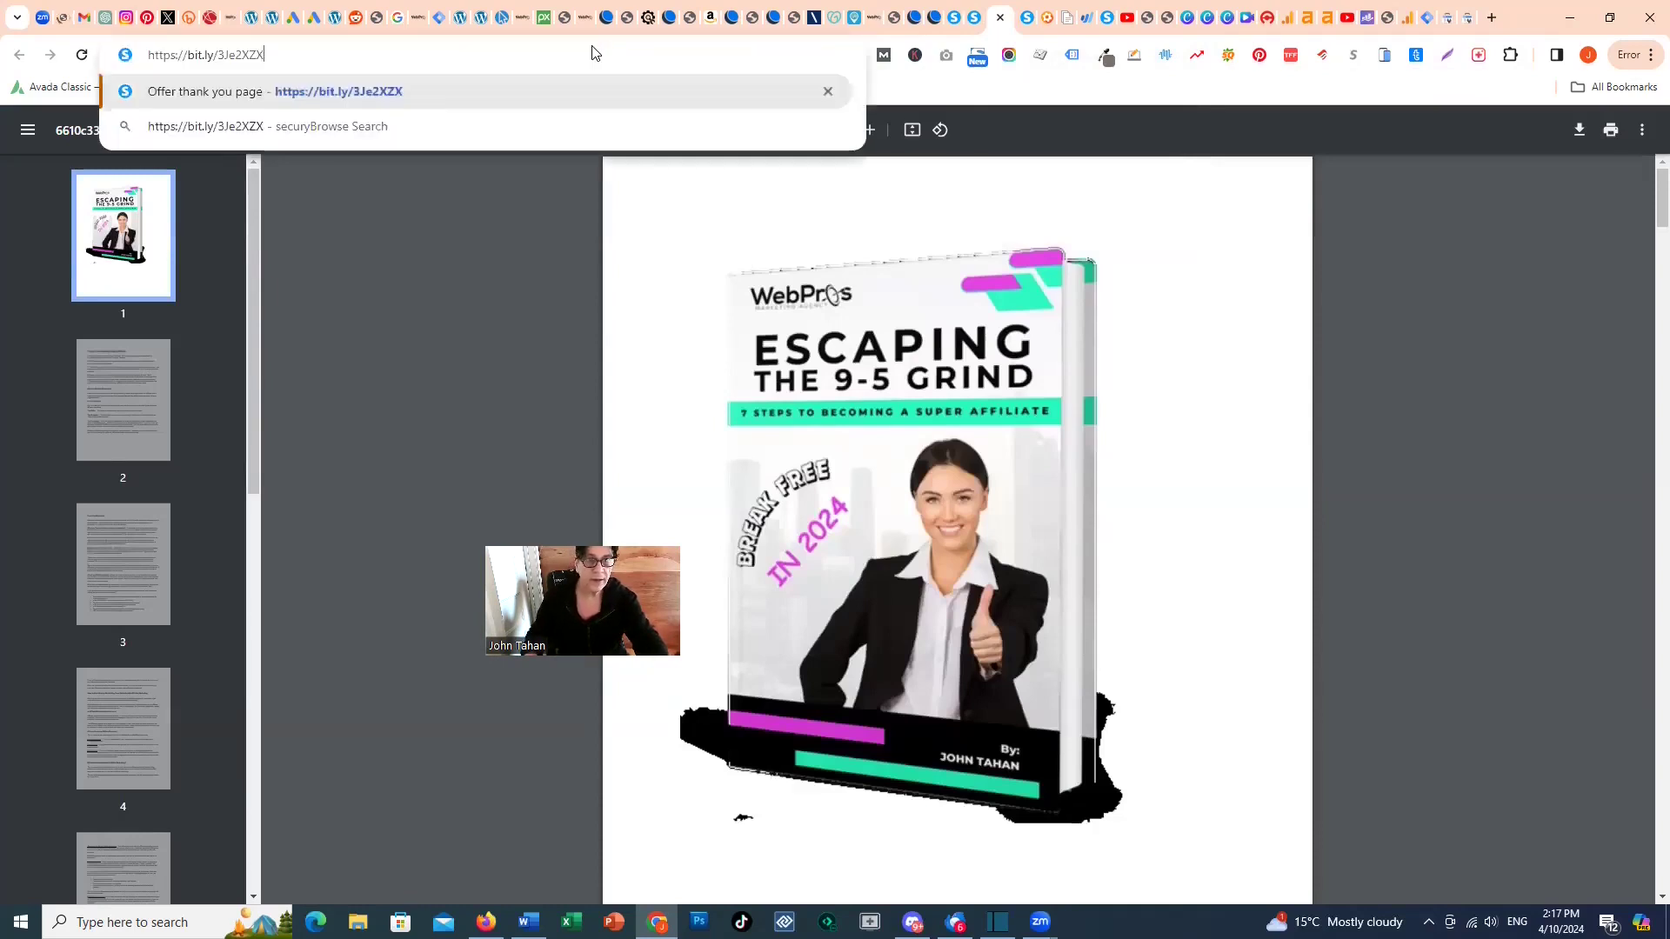
left_click(376, 91)
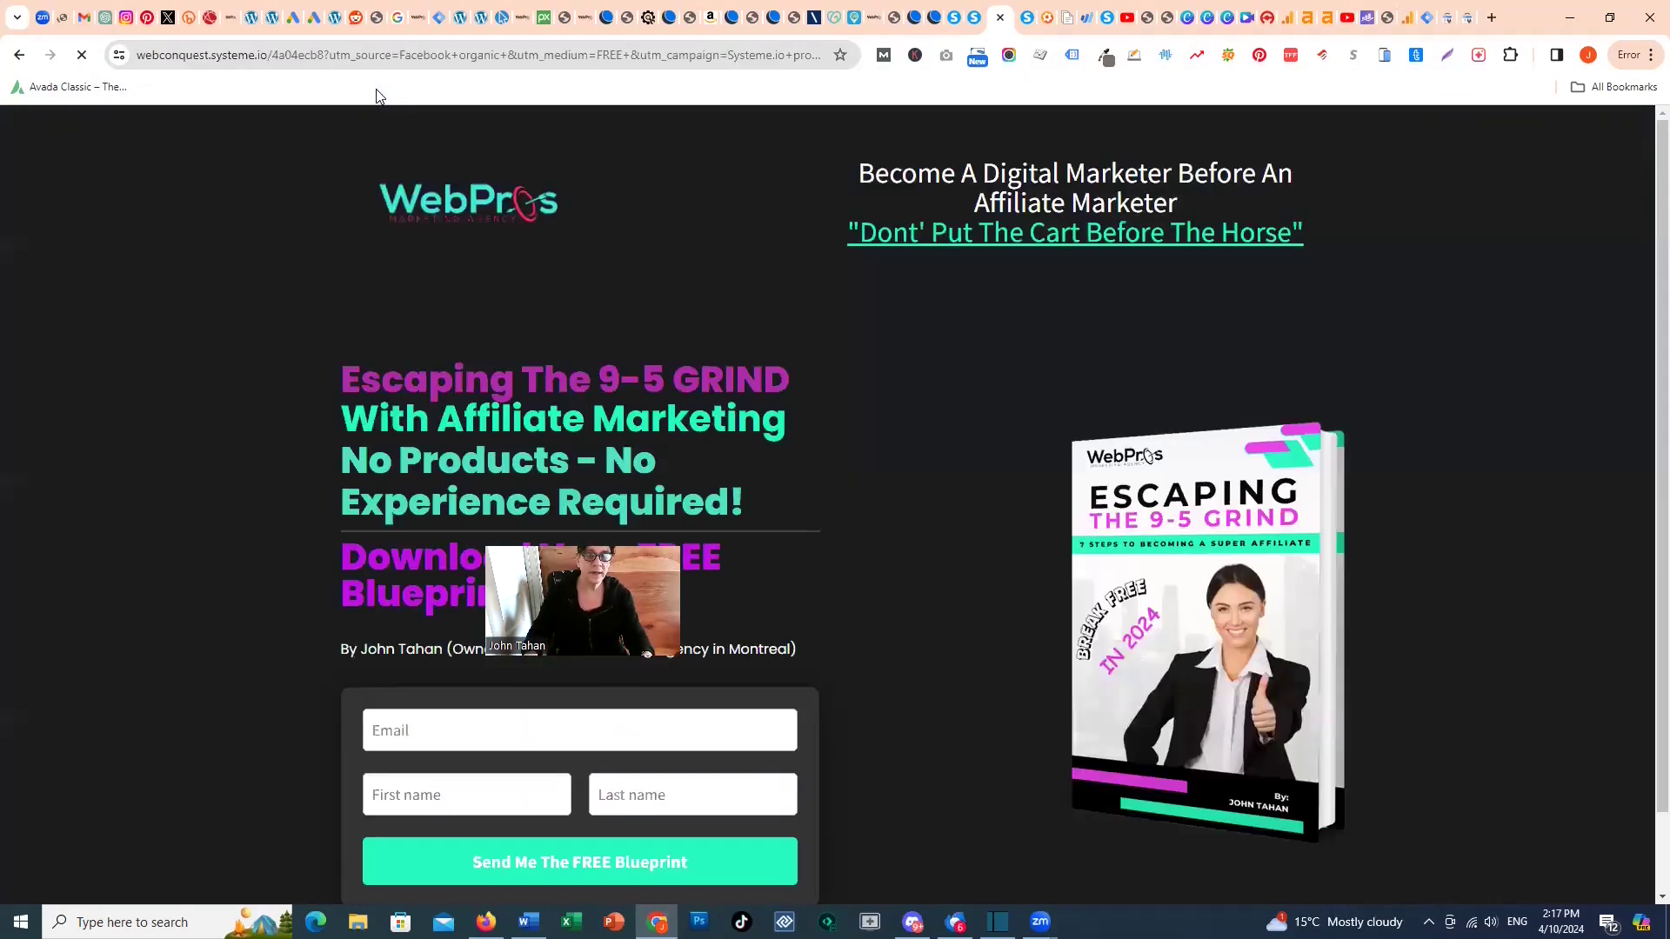
Fill in the squeeze page form with a saved e-mail address and Test2 as both first and last name
left_click(480, 769)
left_click(556, 354)
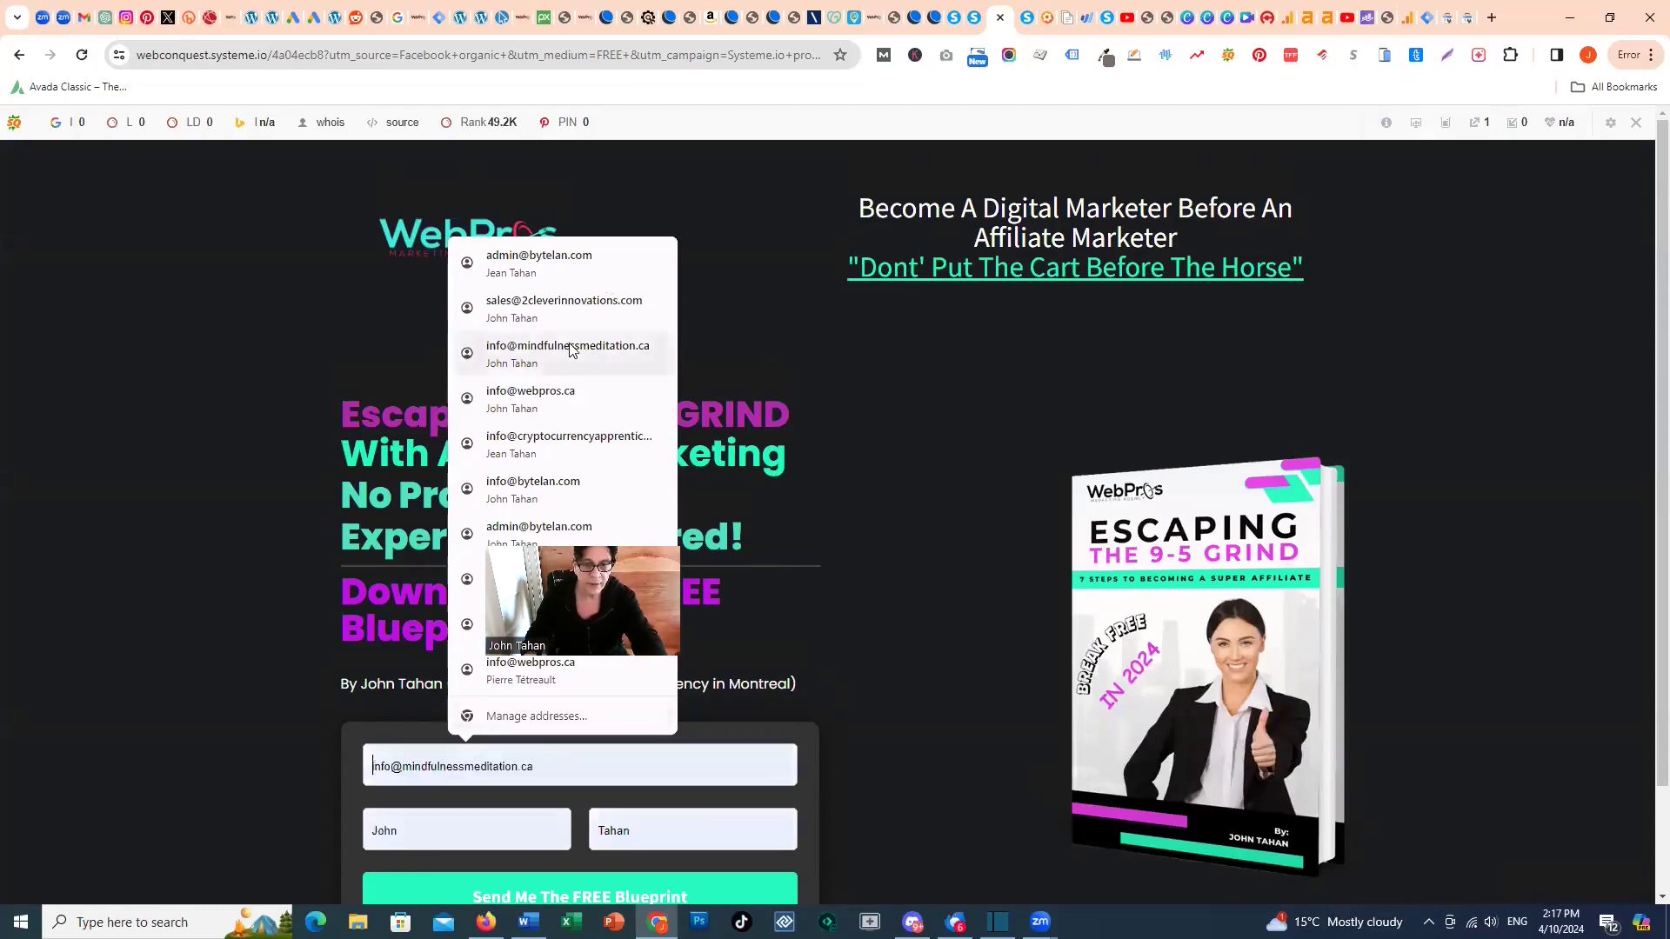
double_click(372, 808)
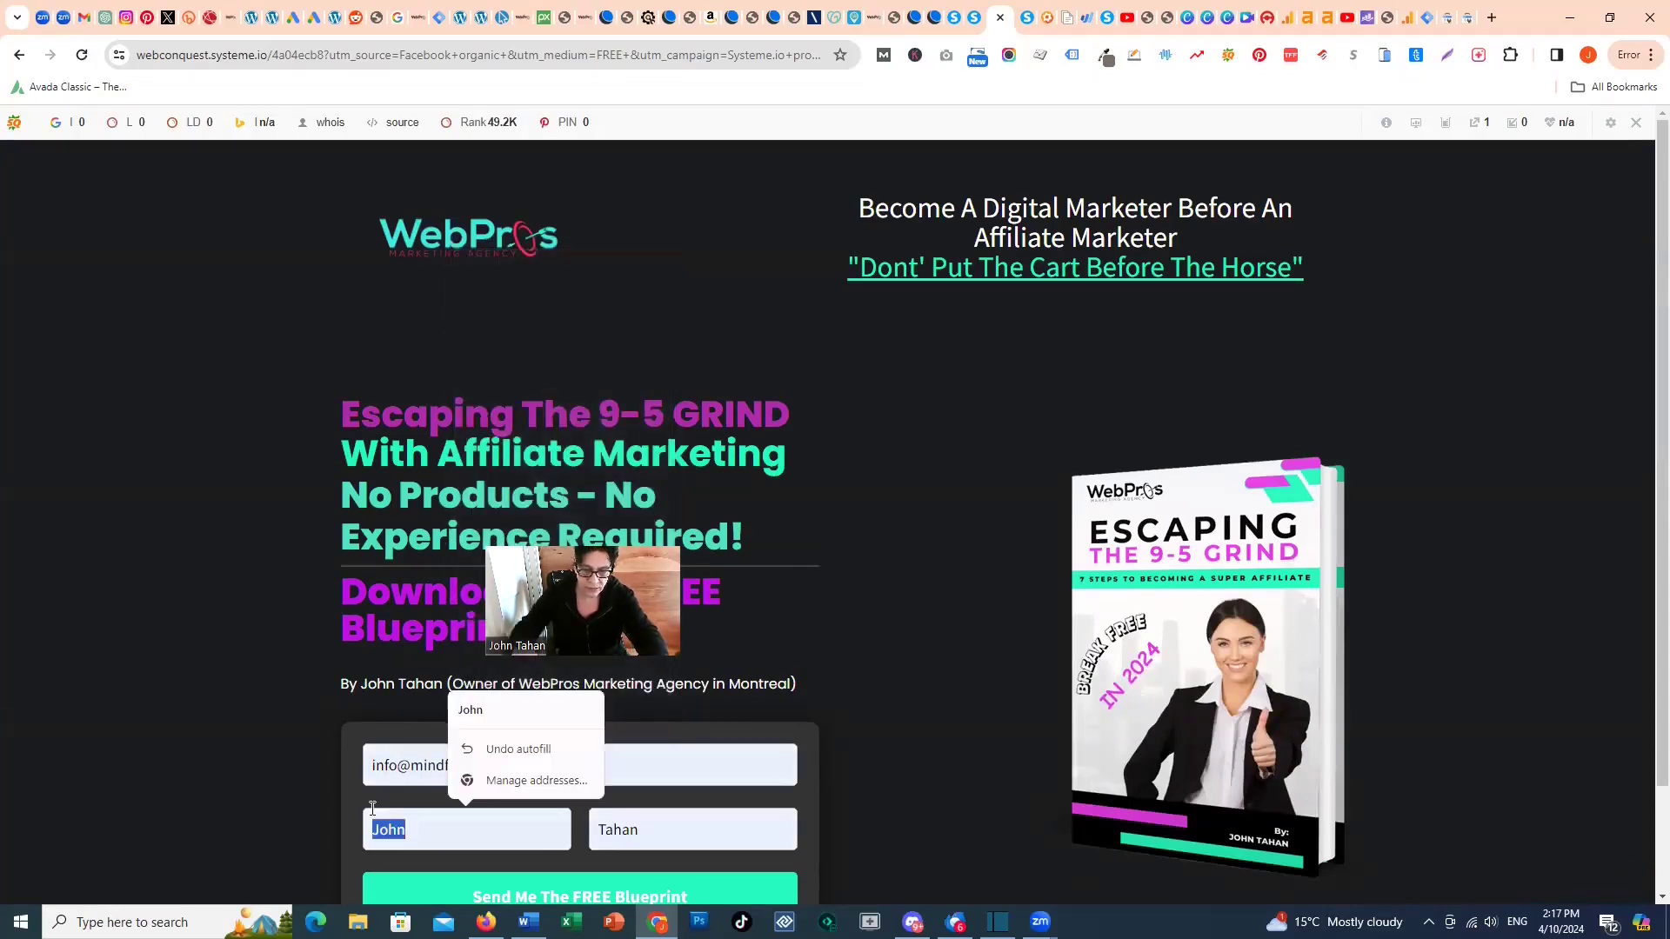
type("Test2")
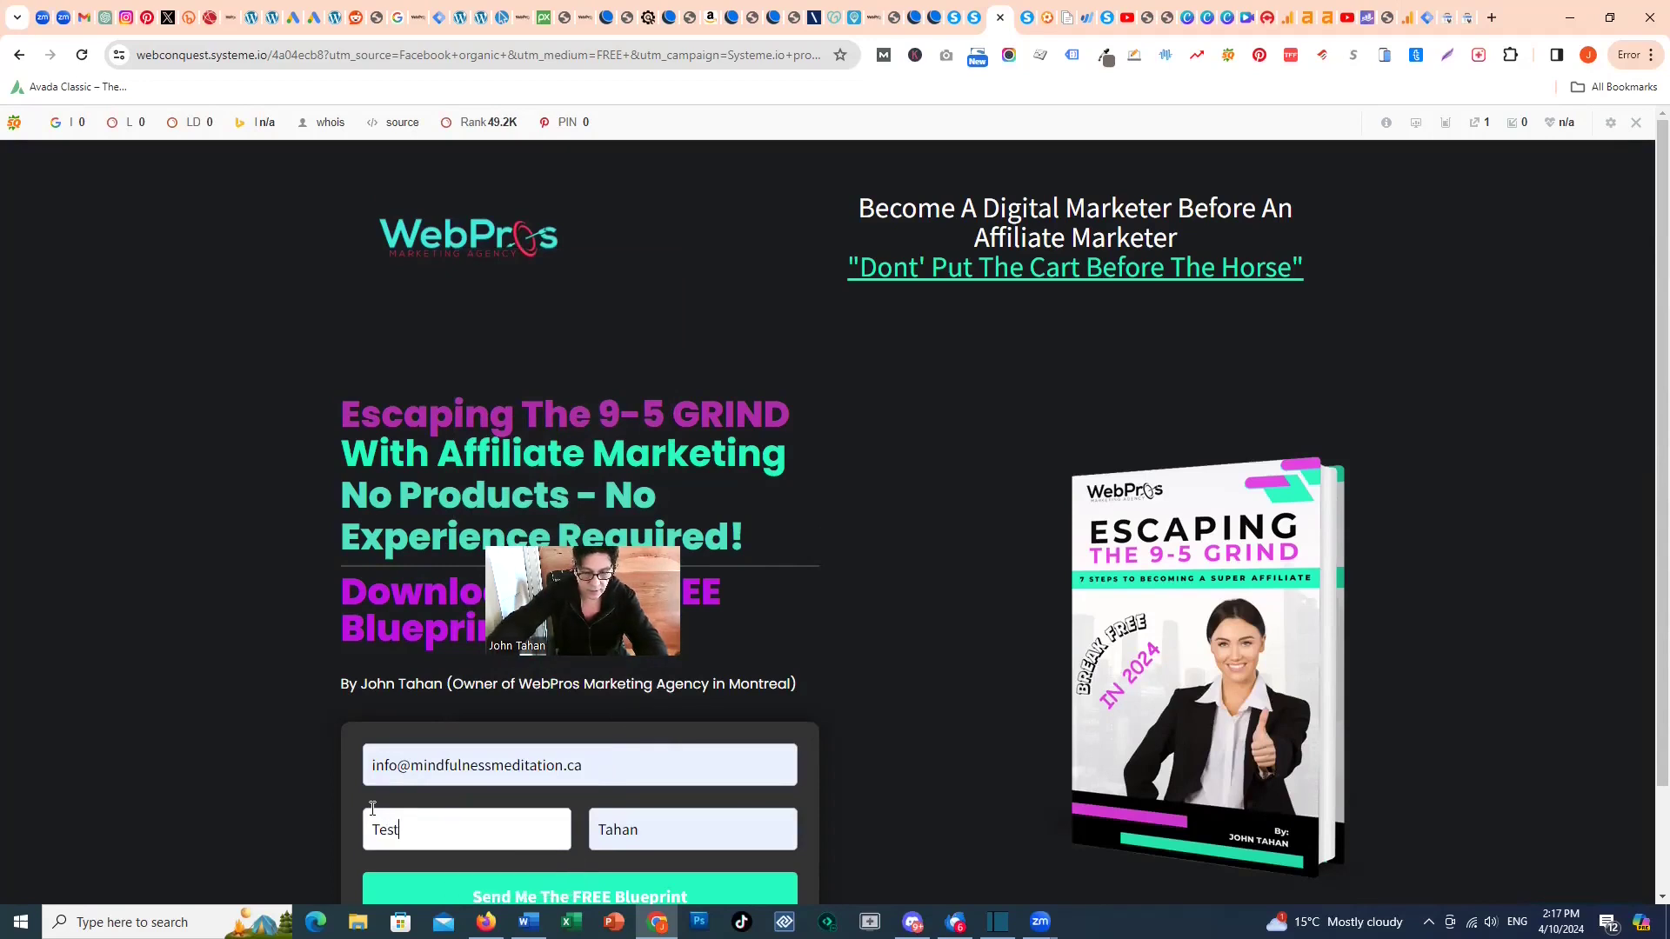
key("Tab")
type("Test2")
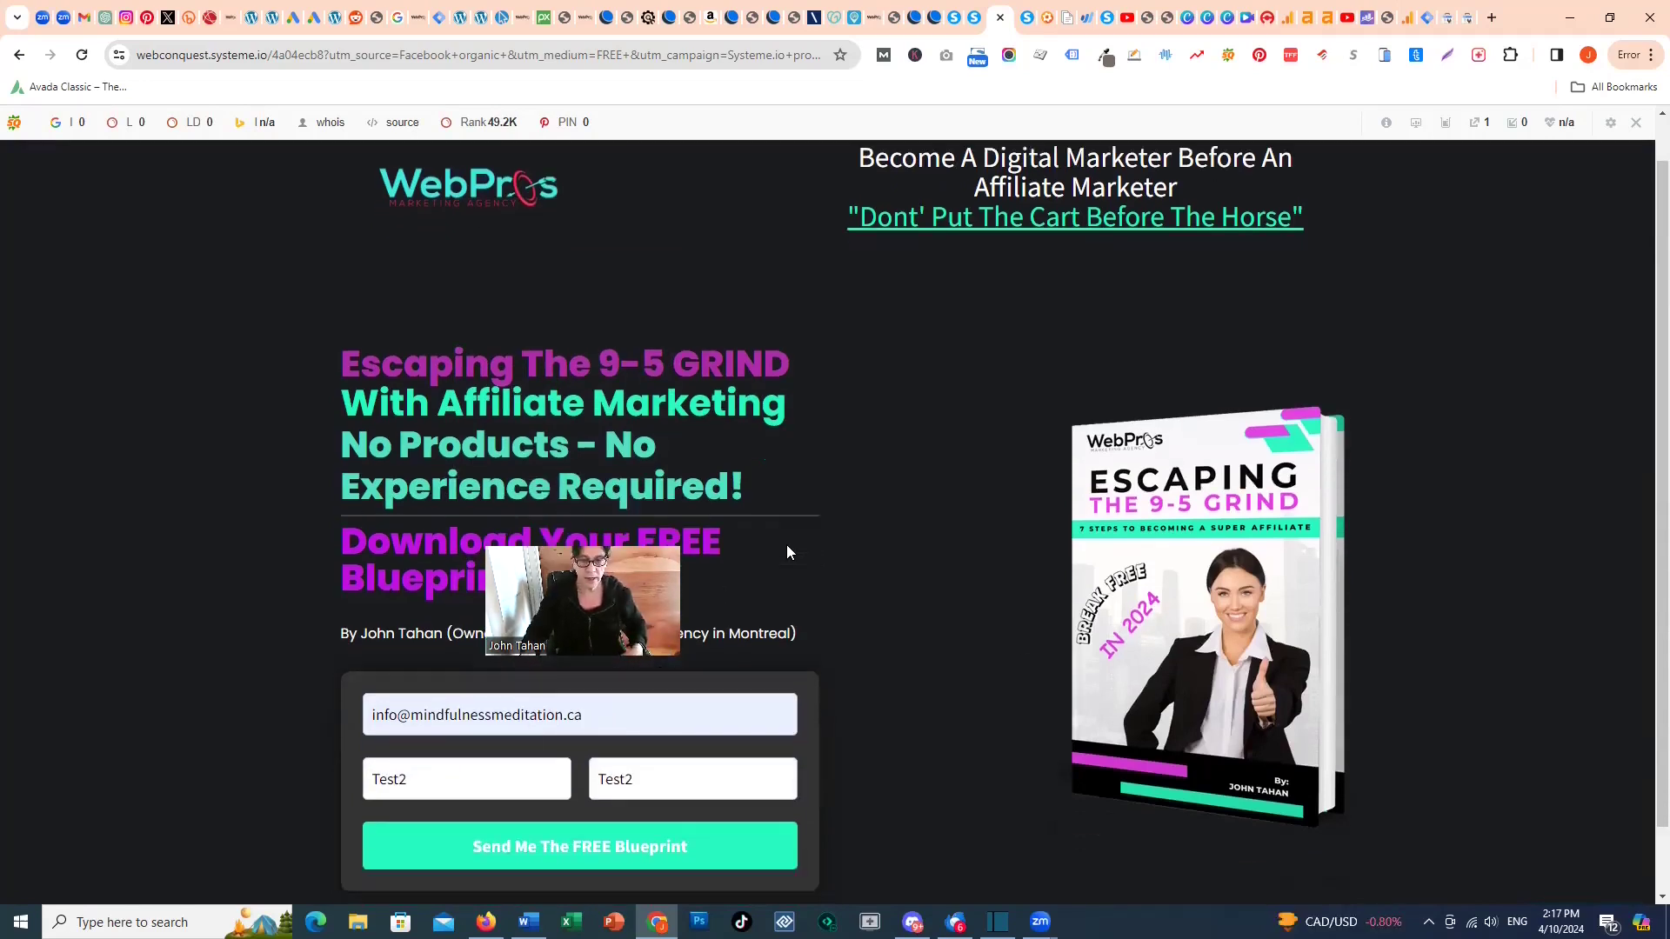
Submit the request for the free blueprint and open the affiliate marketing guide from the thank-you page
scroll(787, 551, "down", 1)
left_click(569, 811)
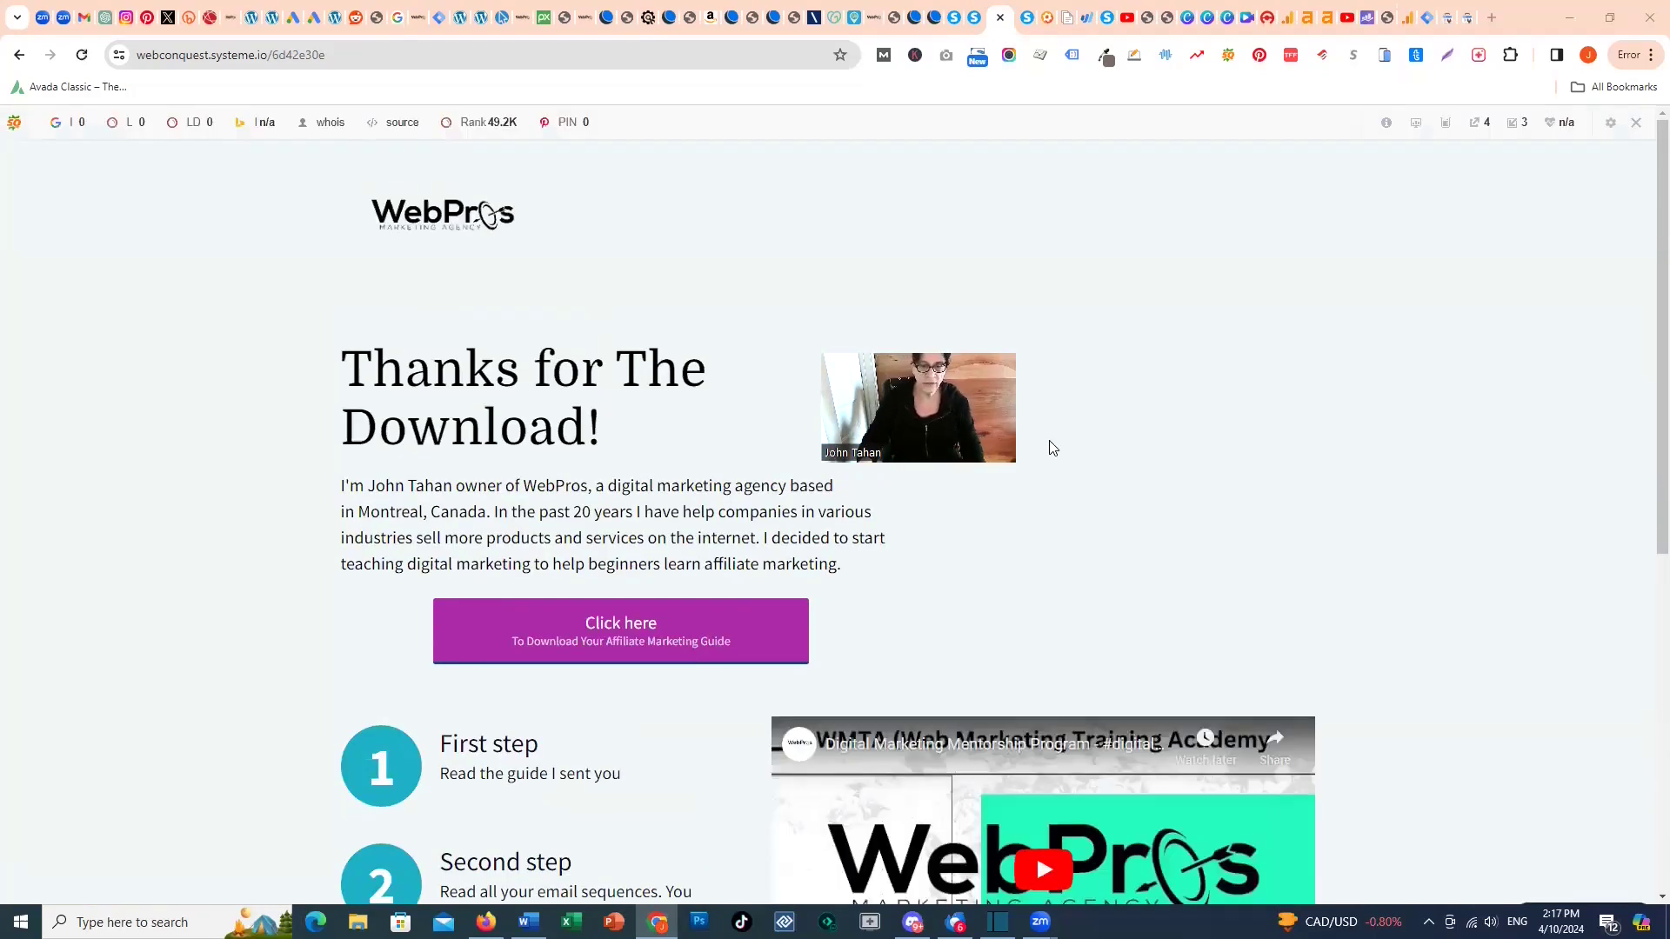
left_click(620, 631)
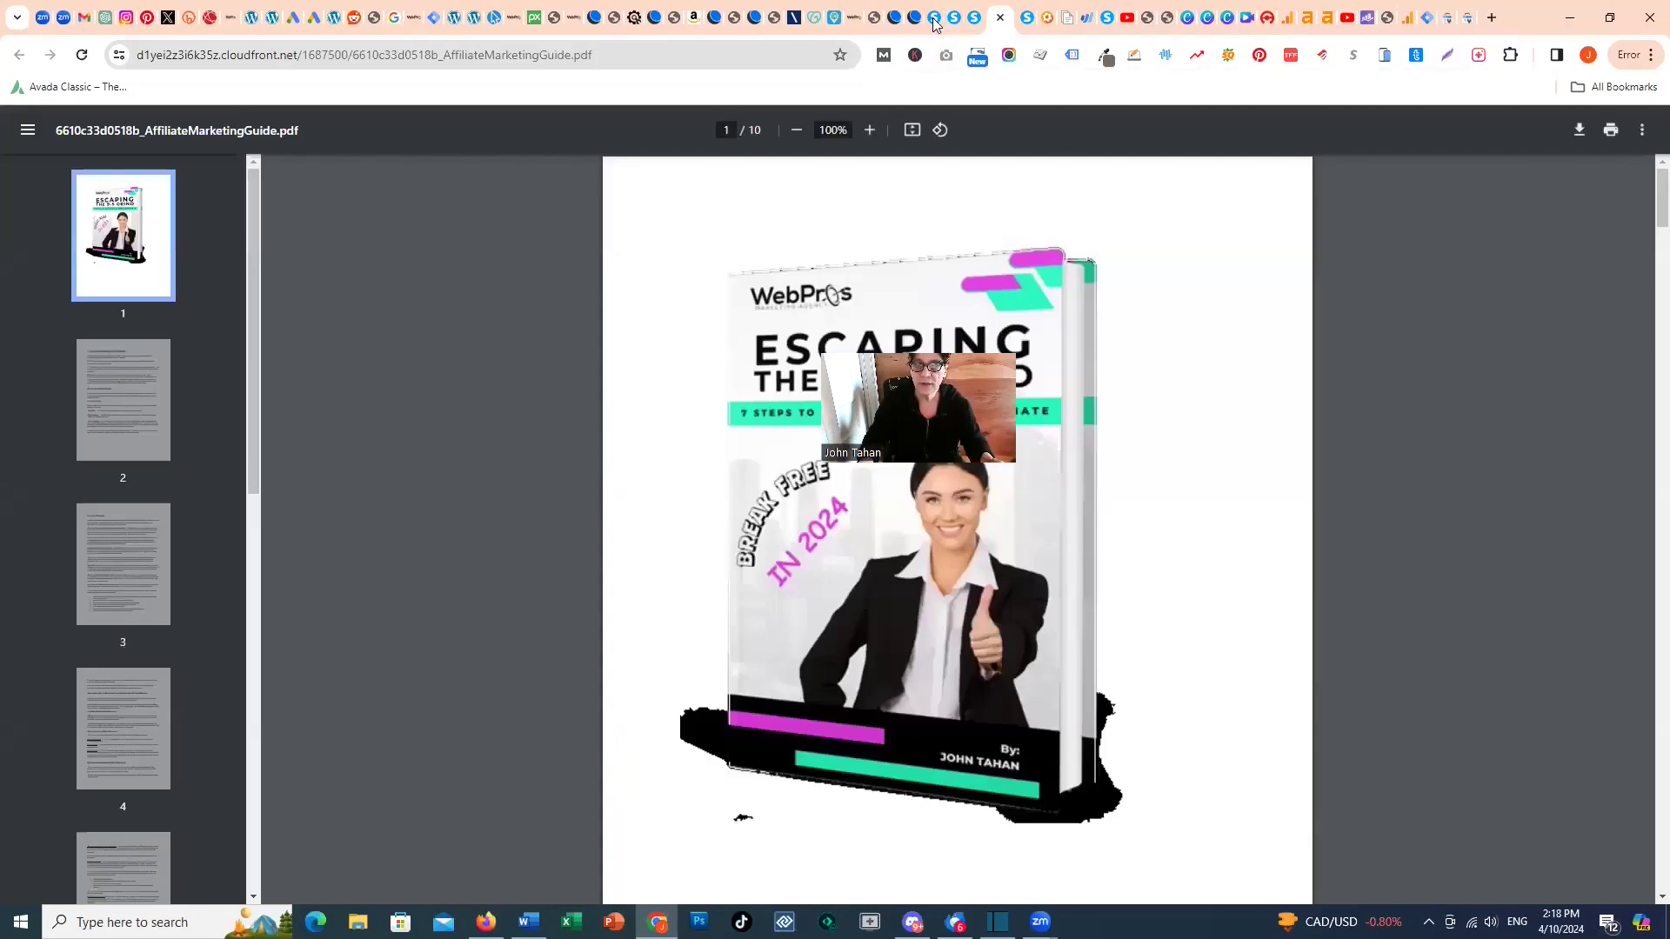
Switch back to systeme.io, open the contacts list and refresh it
left_click(934, 19)
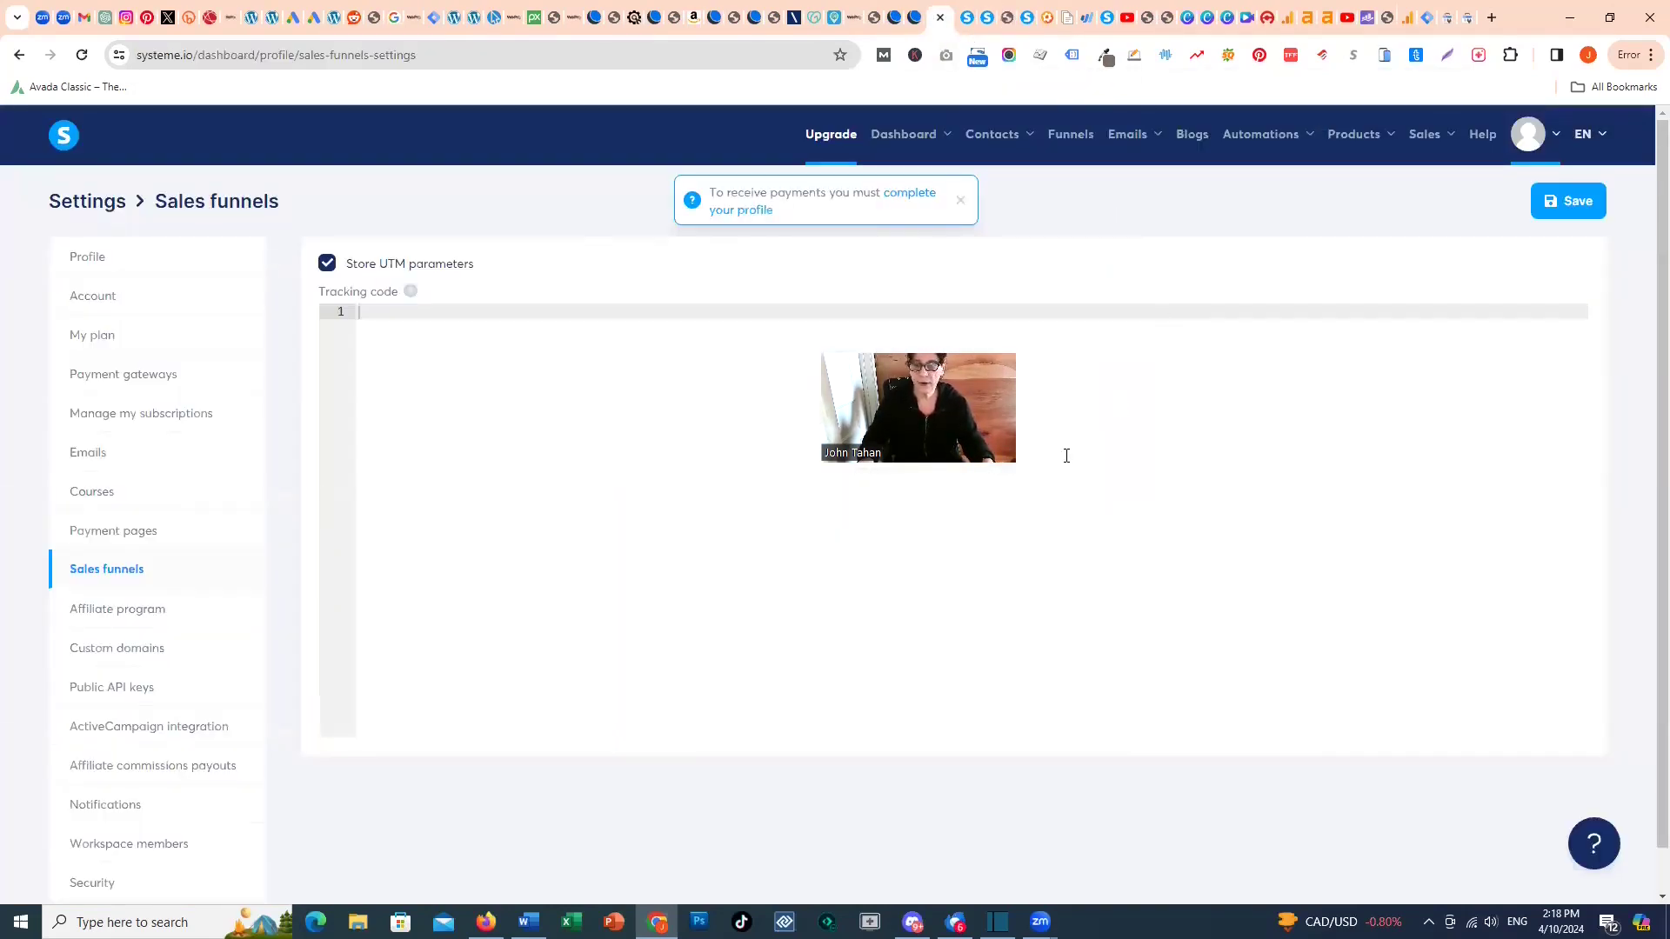
mouse_move(992, 138)
left_click(1004, 188)
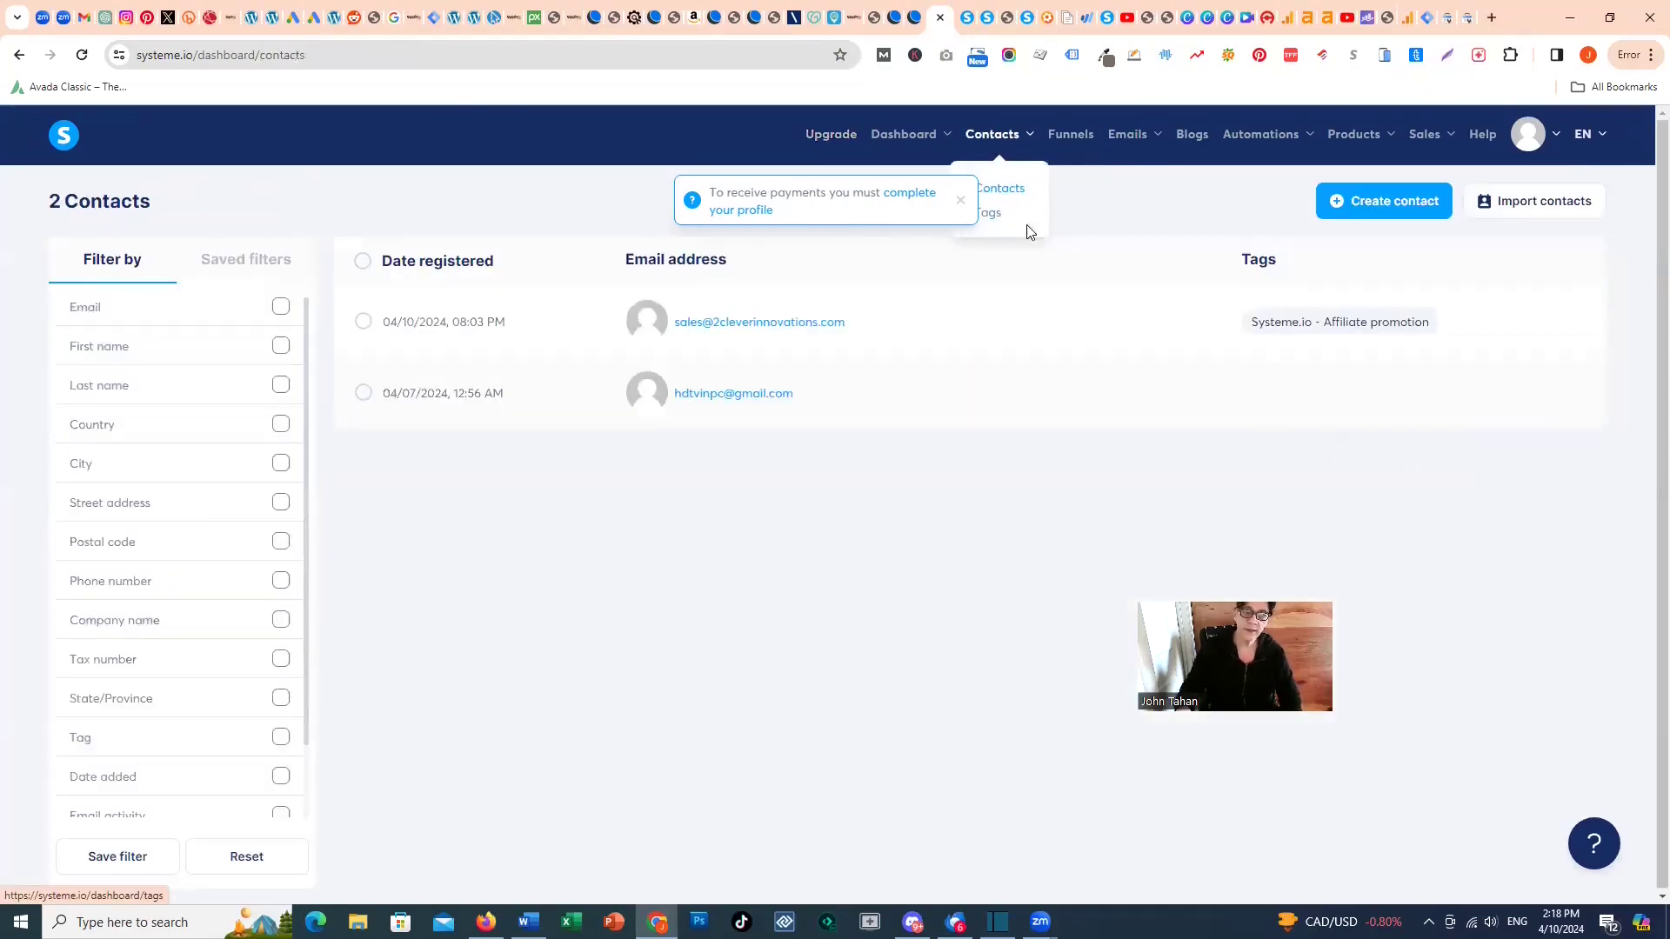
left_click(83, 56)
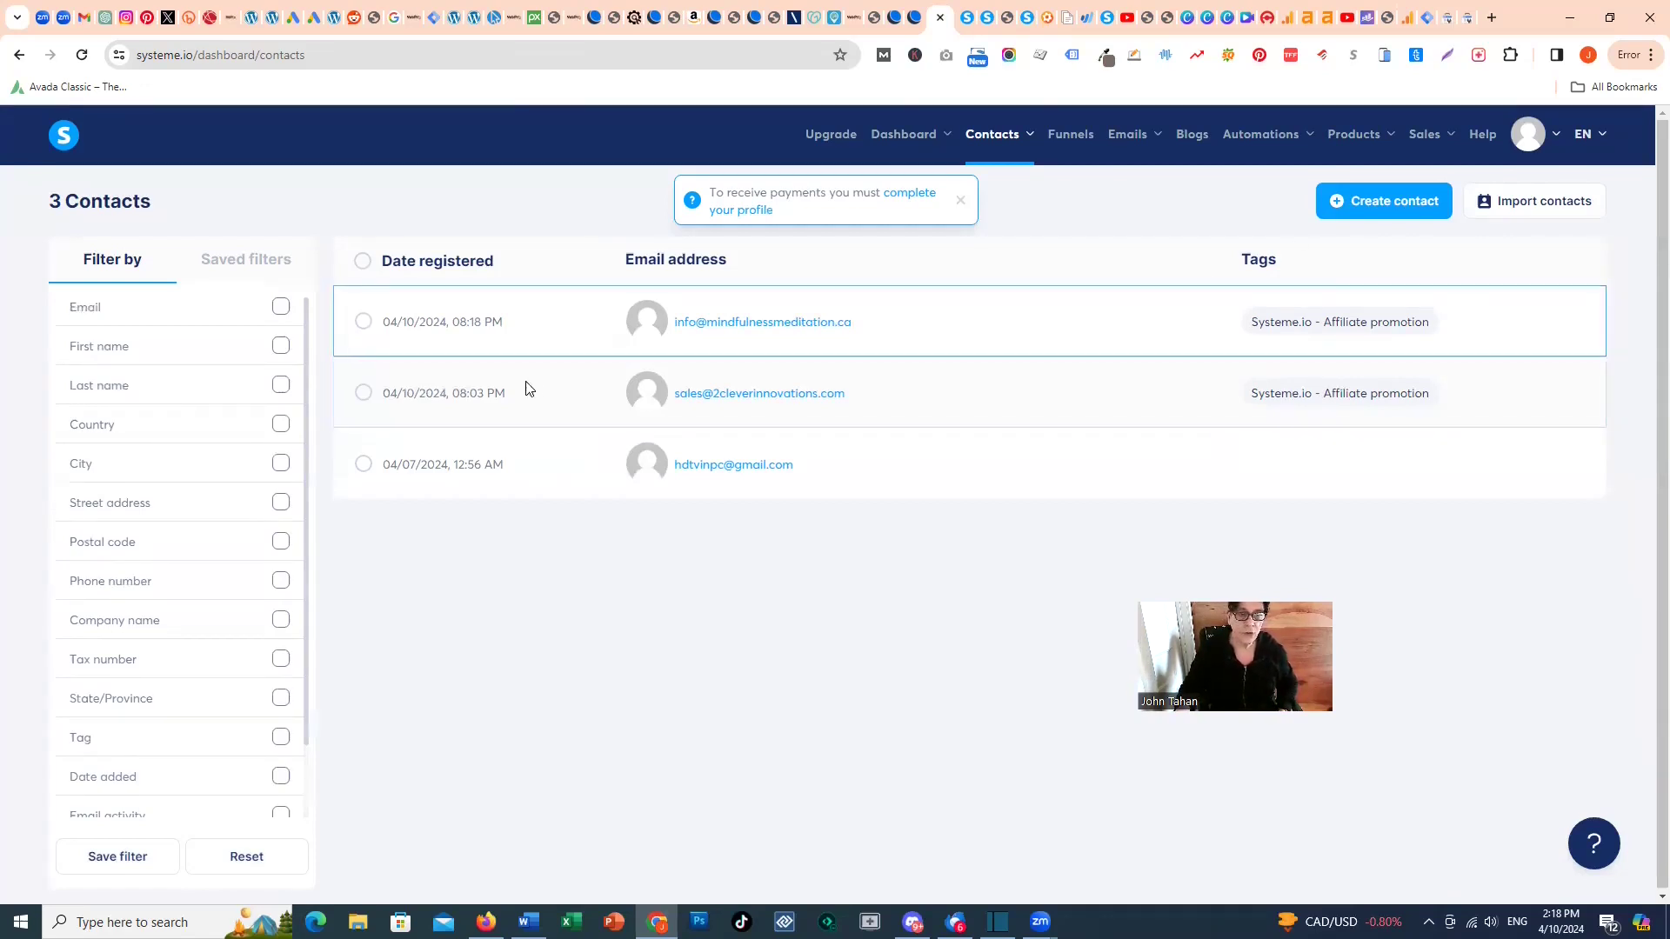
Select the most recently registered contact and open the export options for it
left_click(364, 324)
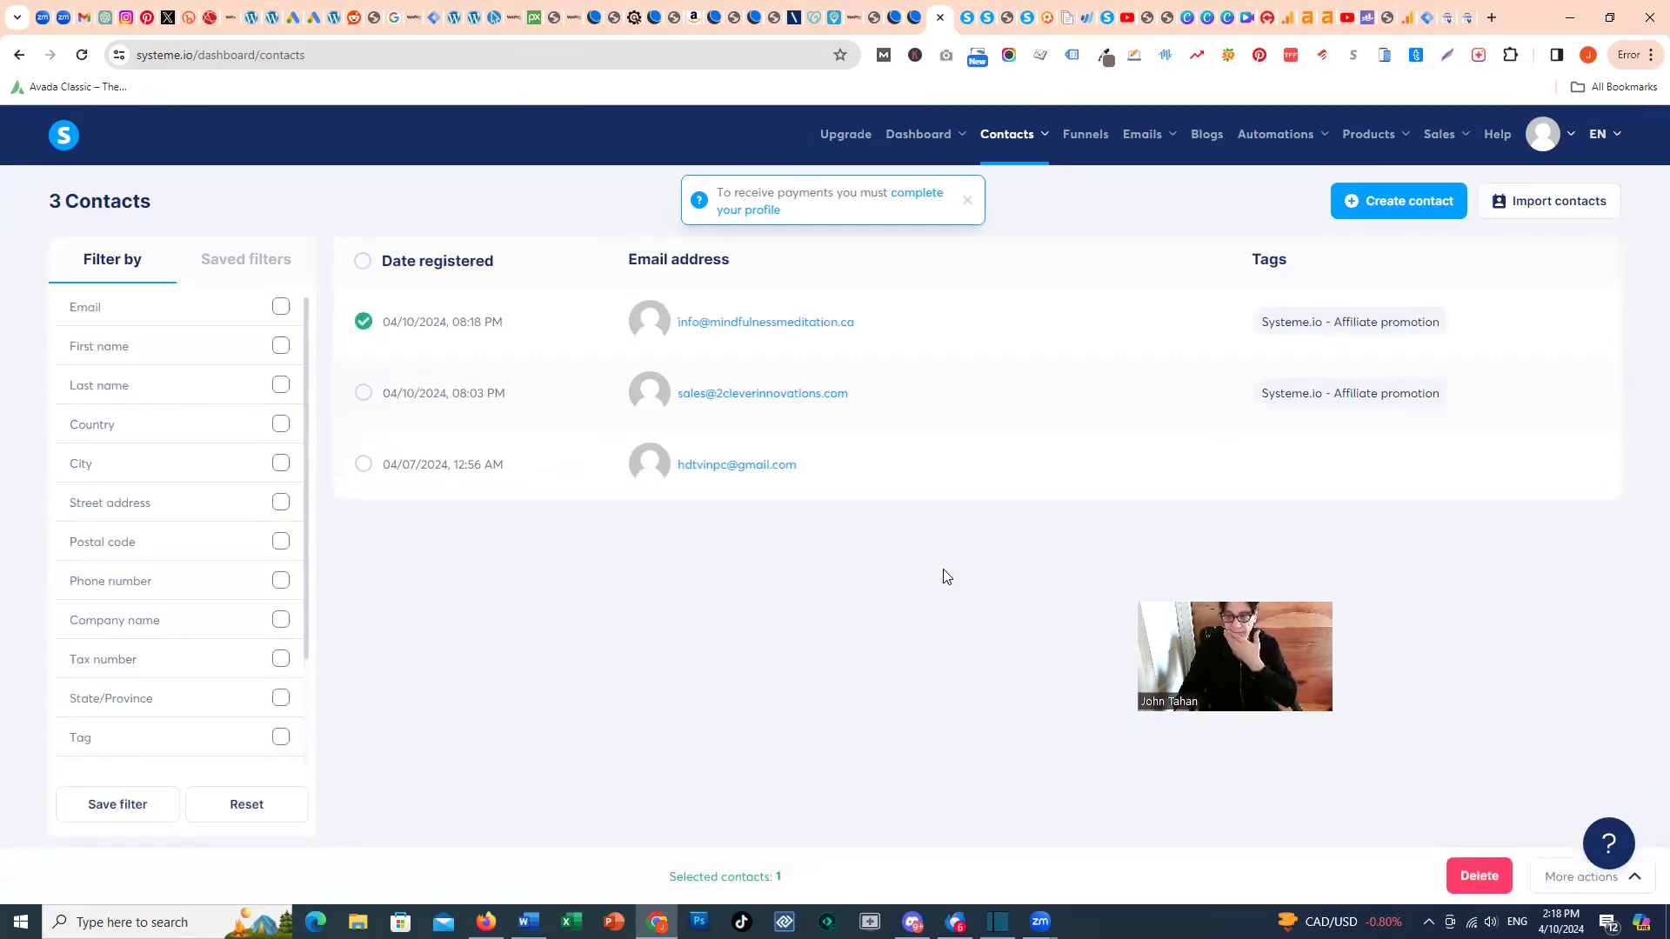
left_click(1632, 880)
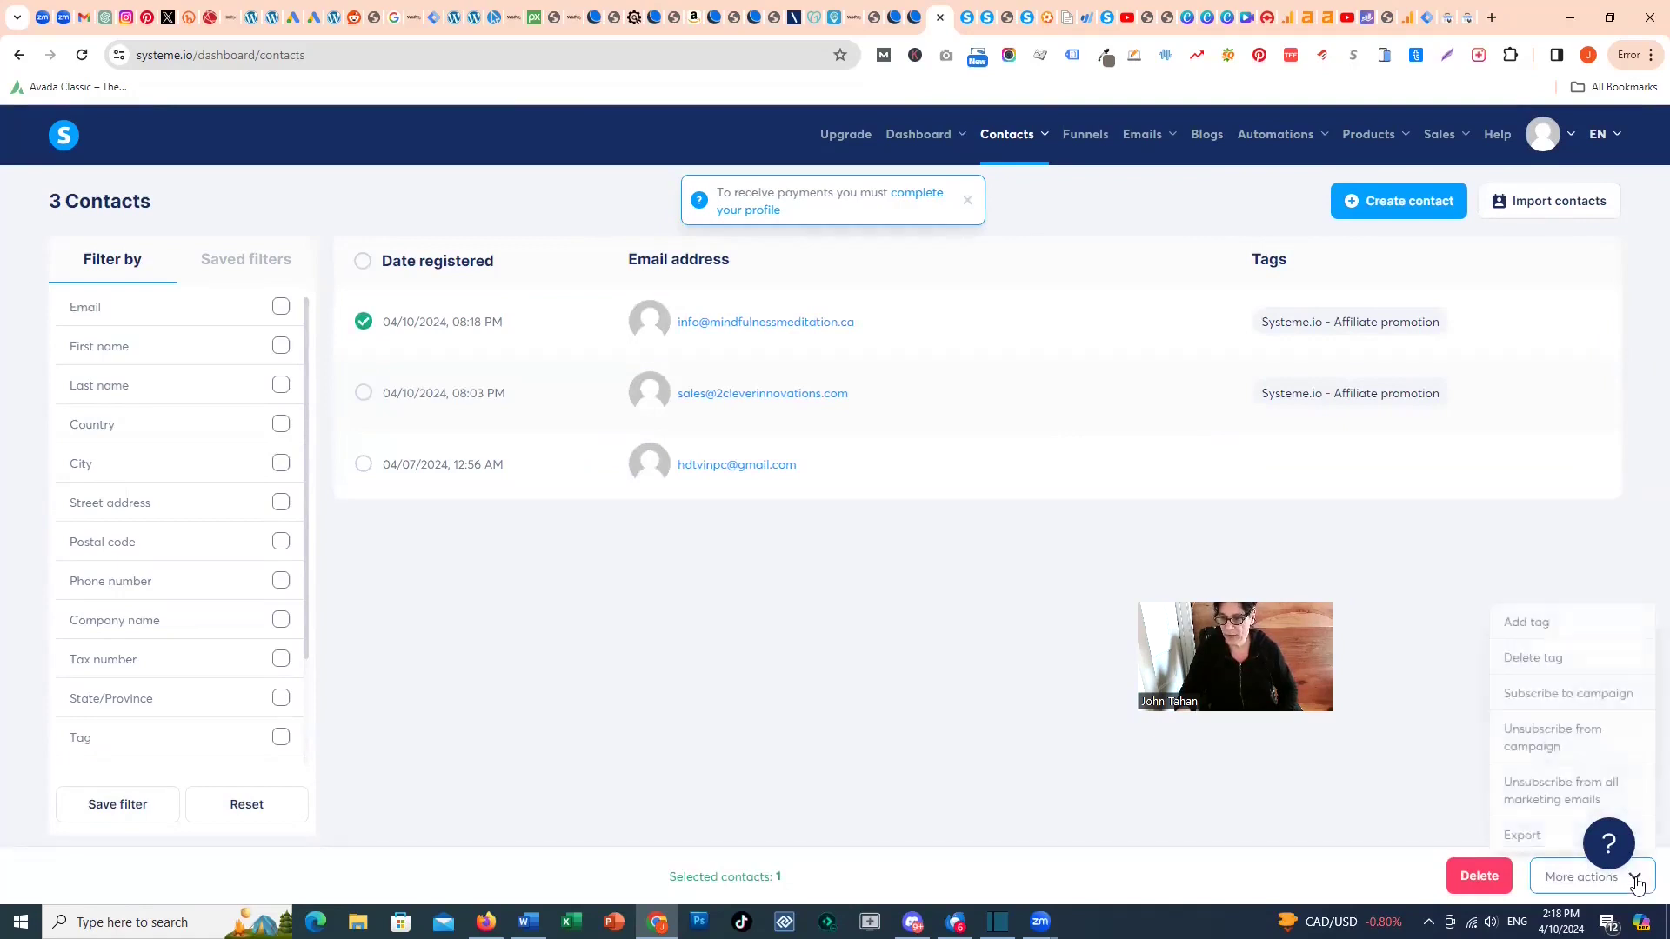
left_click(1522, 835)
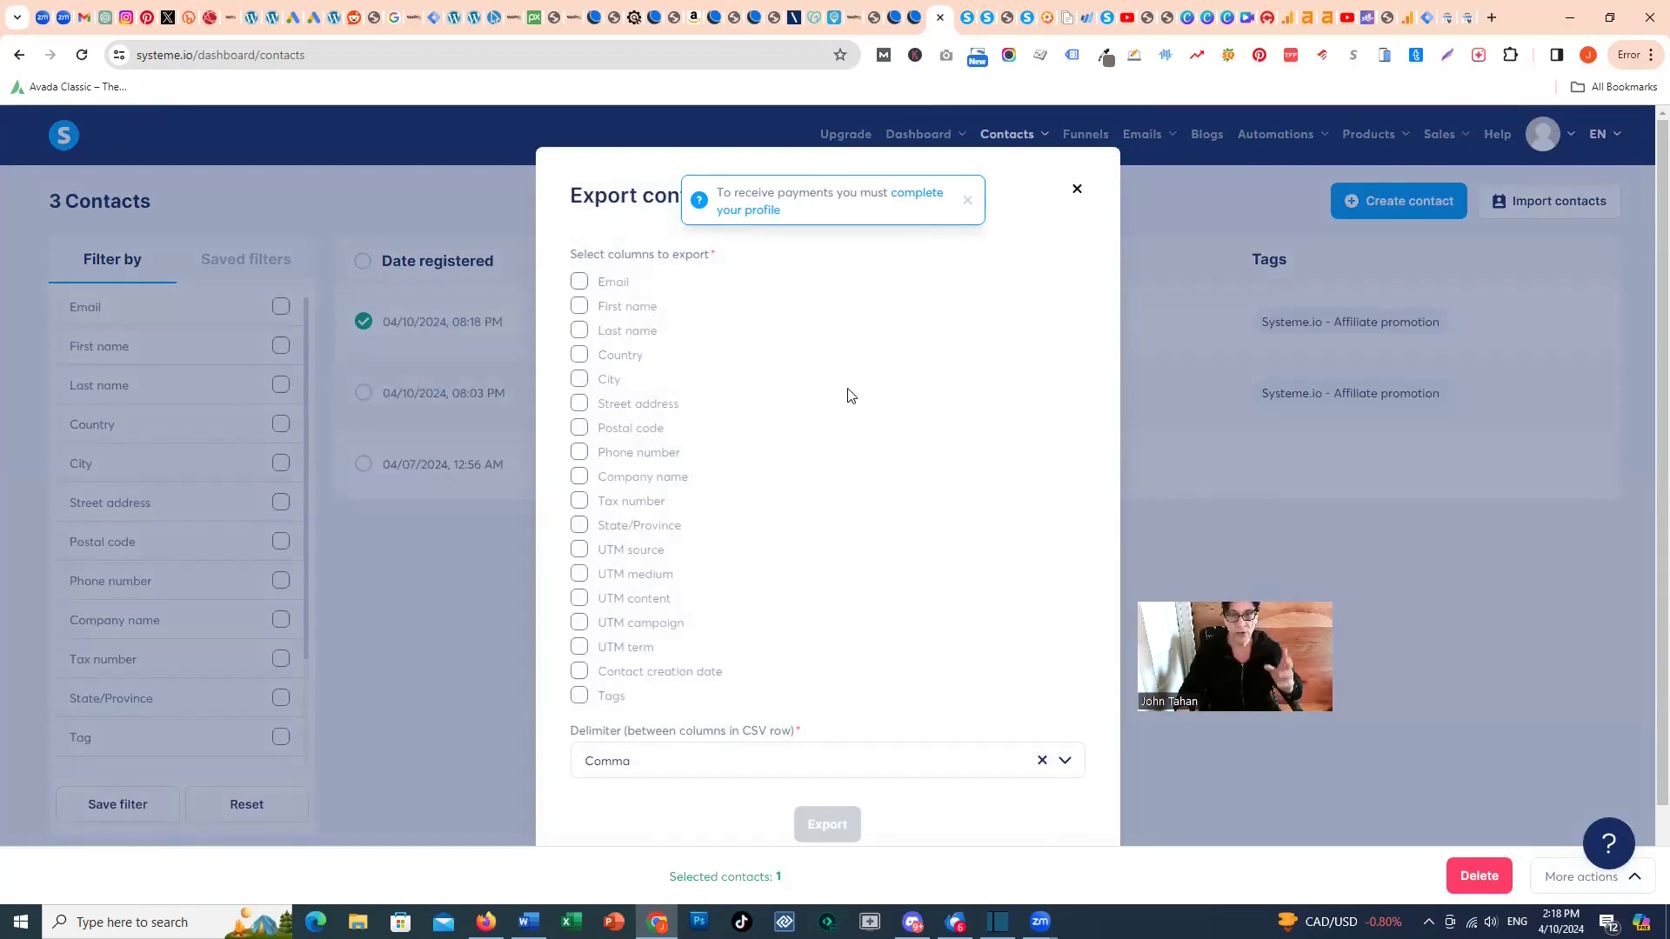
Export the contact with the Email, First name, Last name, UTM source, UTM medium, UTM content, UTM campaign and UTM term columns
left_click(581, 285)
left_click(579, 306)
left_click(584, 331)
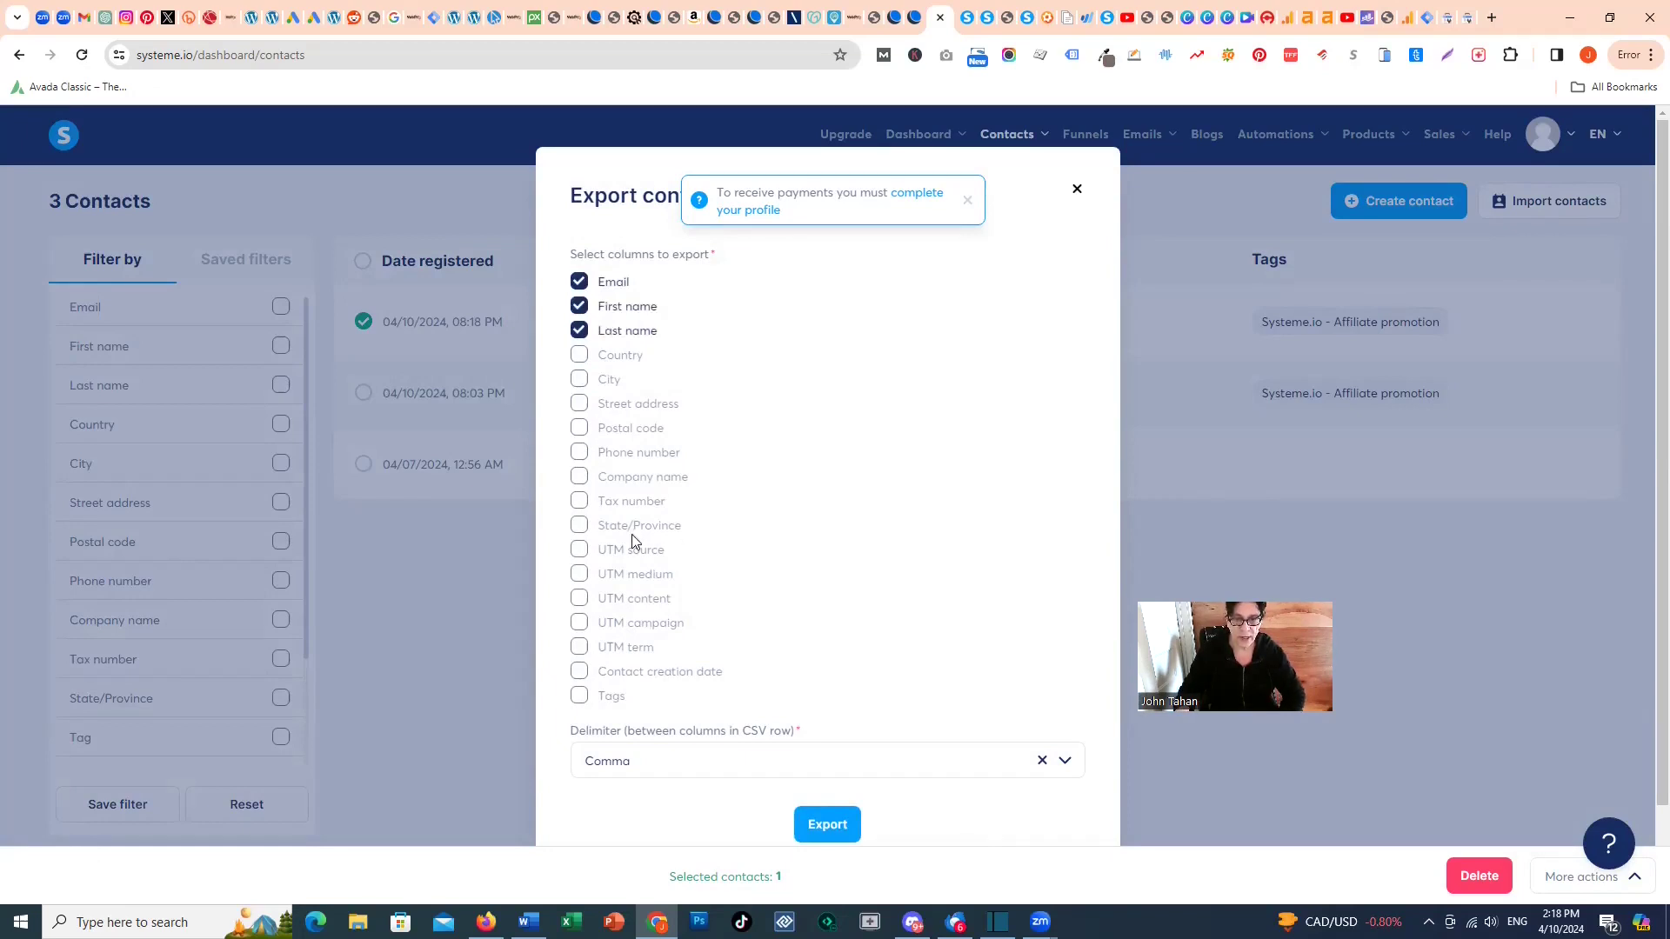
left_click(580, 554)
left_click(581, 575)
left_click(581, 600)
left_click(580, 624)
left_click(580, 648)
scroll(779, 556, "down", 1)
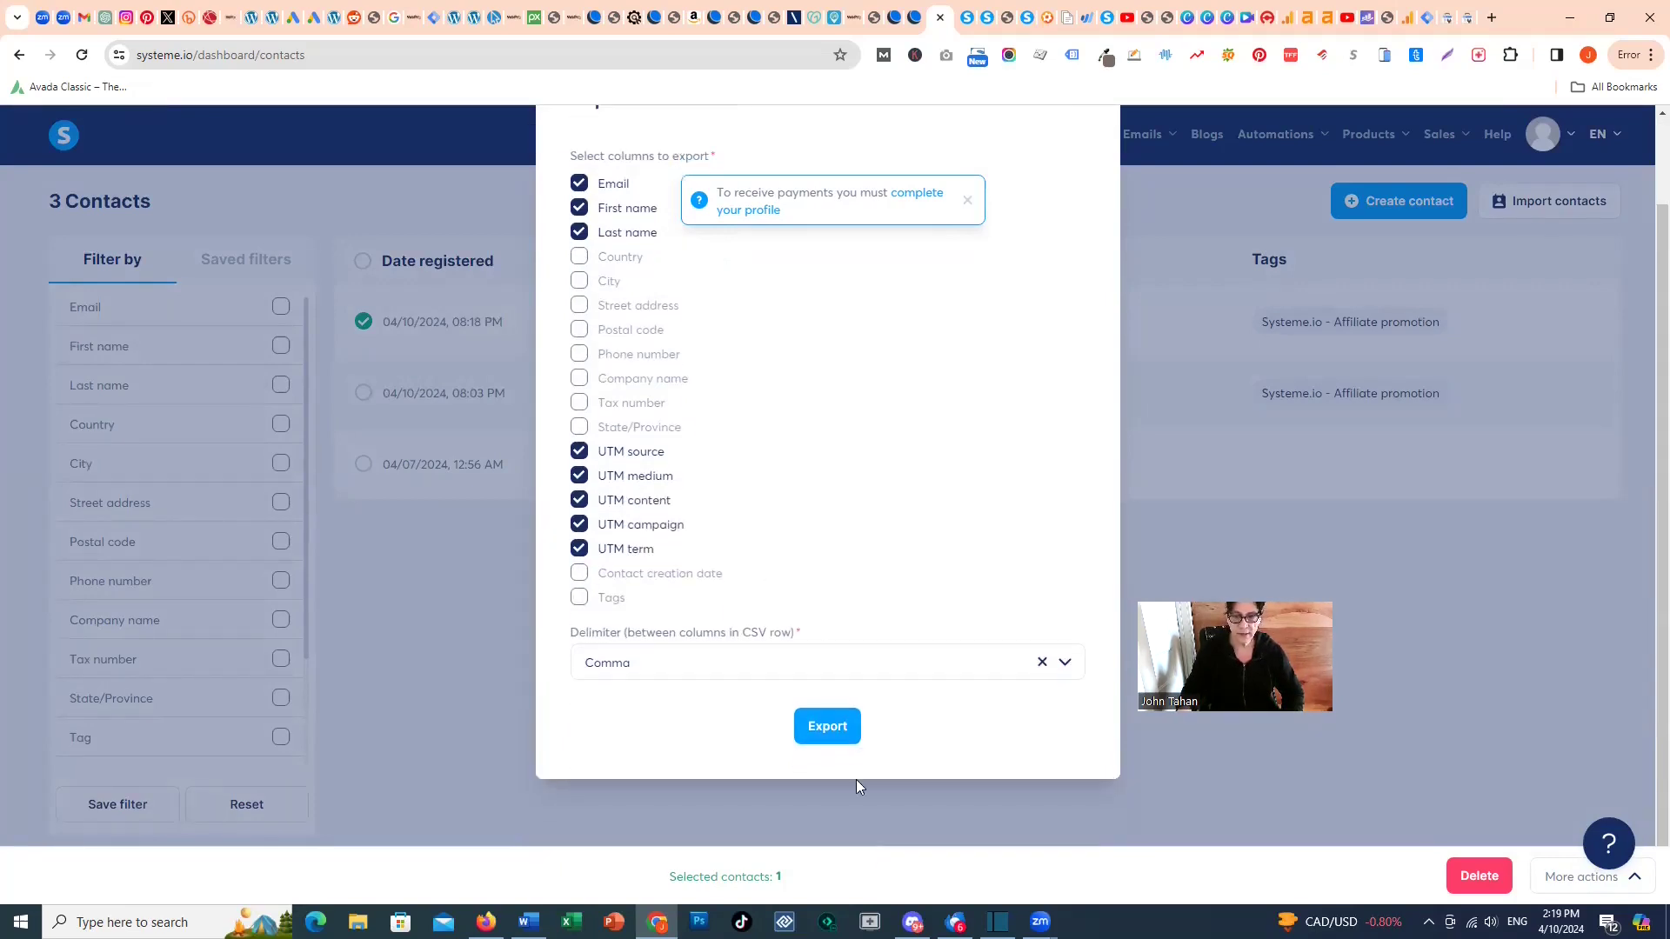
left_click(827, 727)
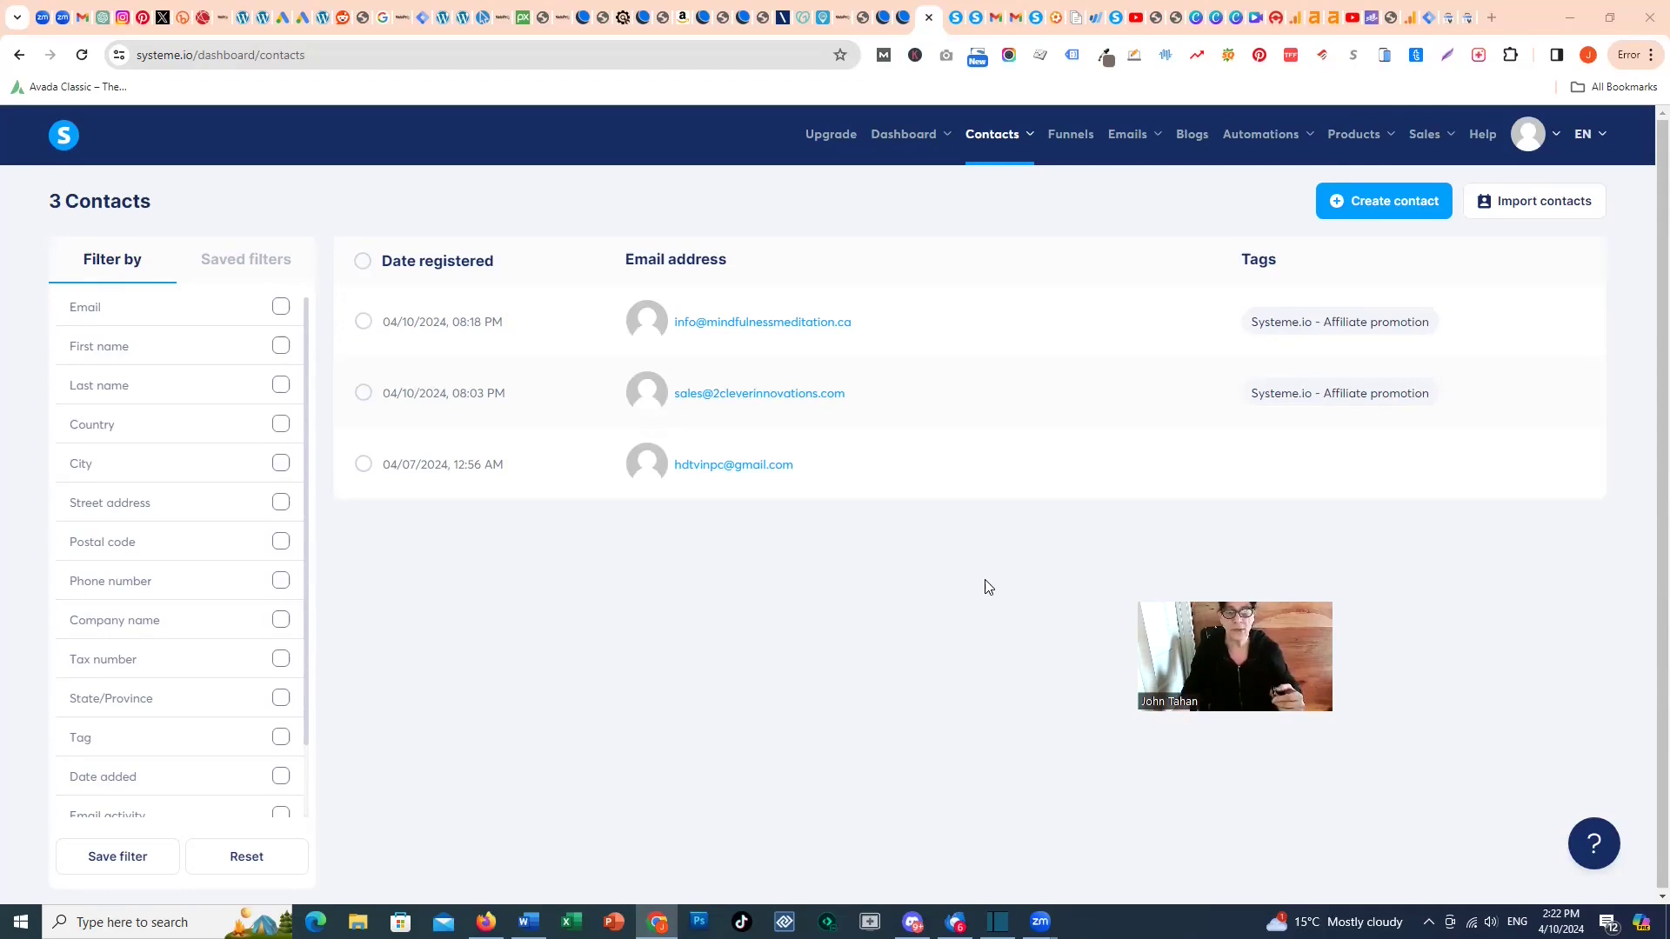
Switch to Gmail, download the CSV file linked in the first "Your exported contacts" message and open it
left_click(996, 19)
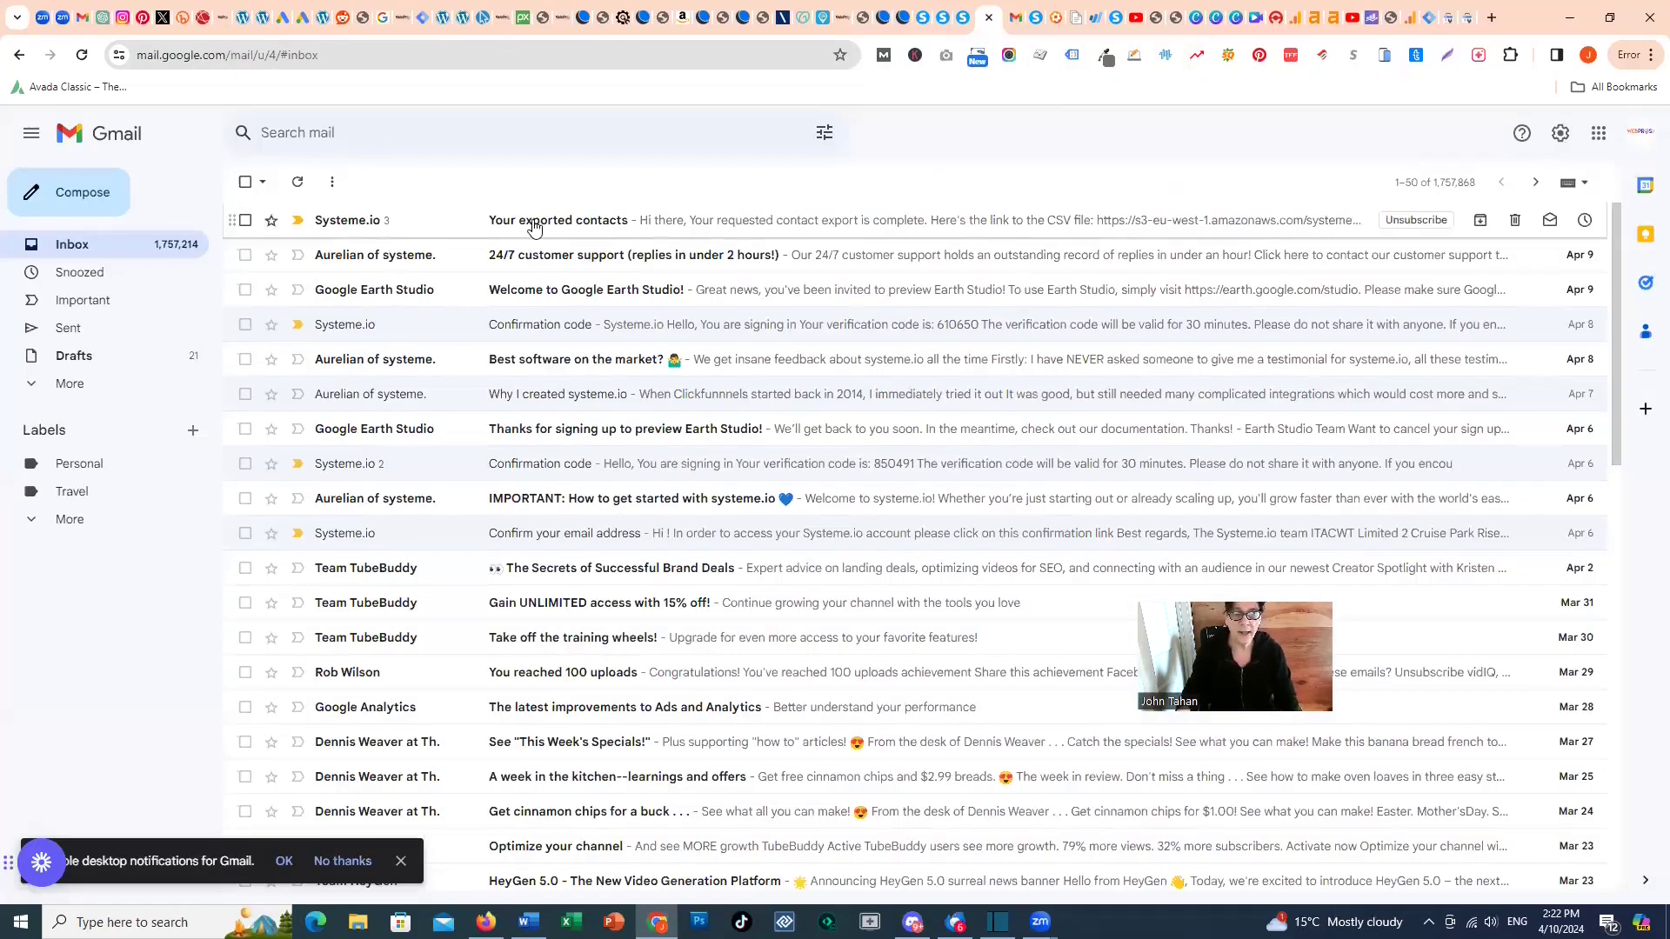
left_click(774, 229)
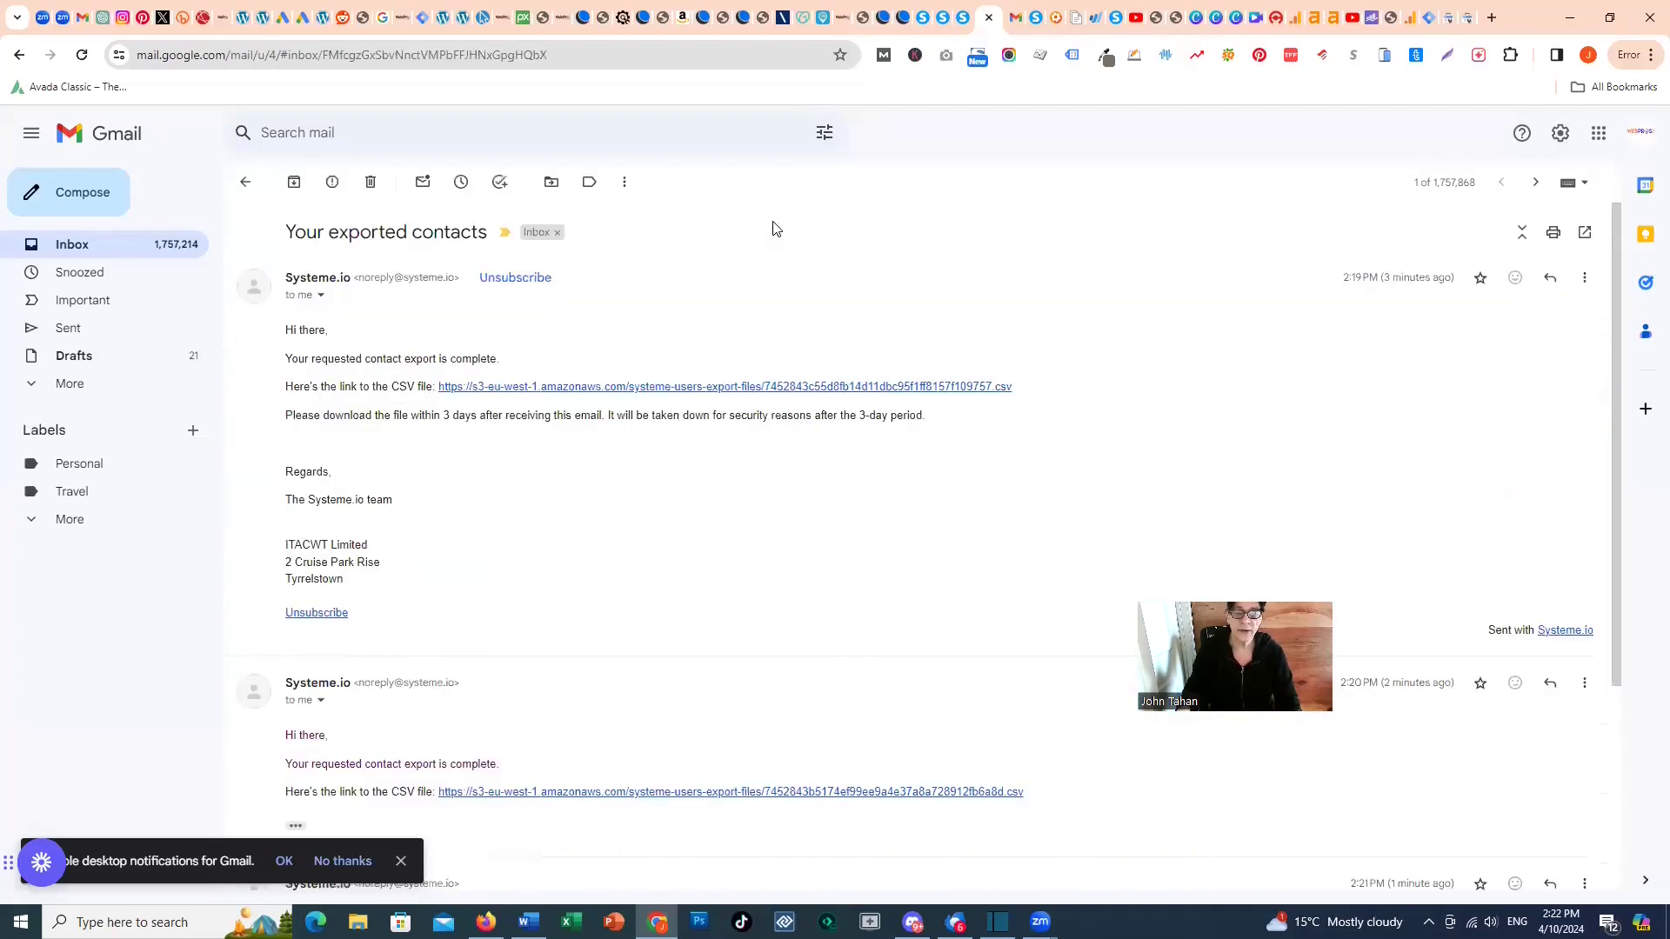
left_click(738, 387)
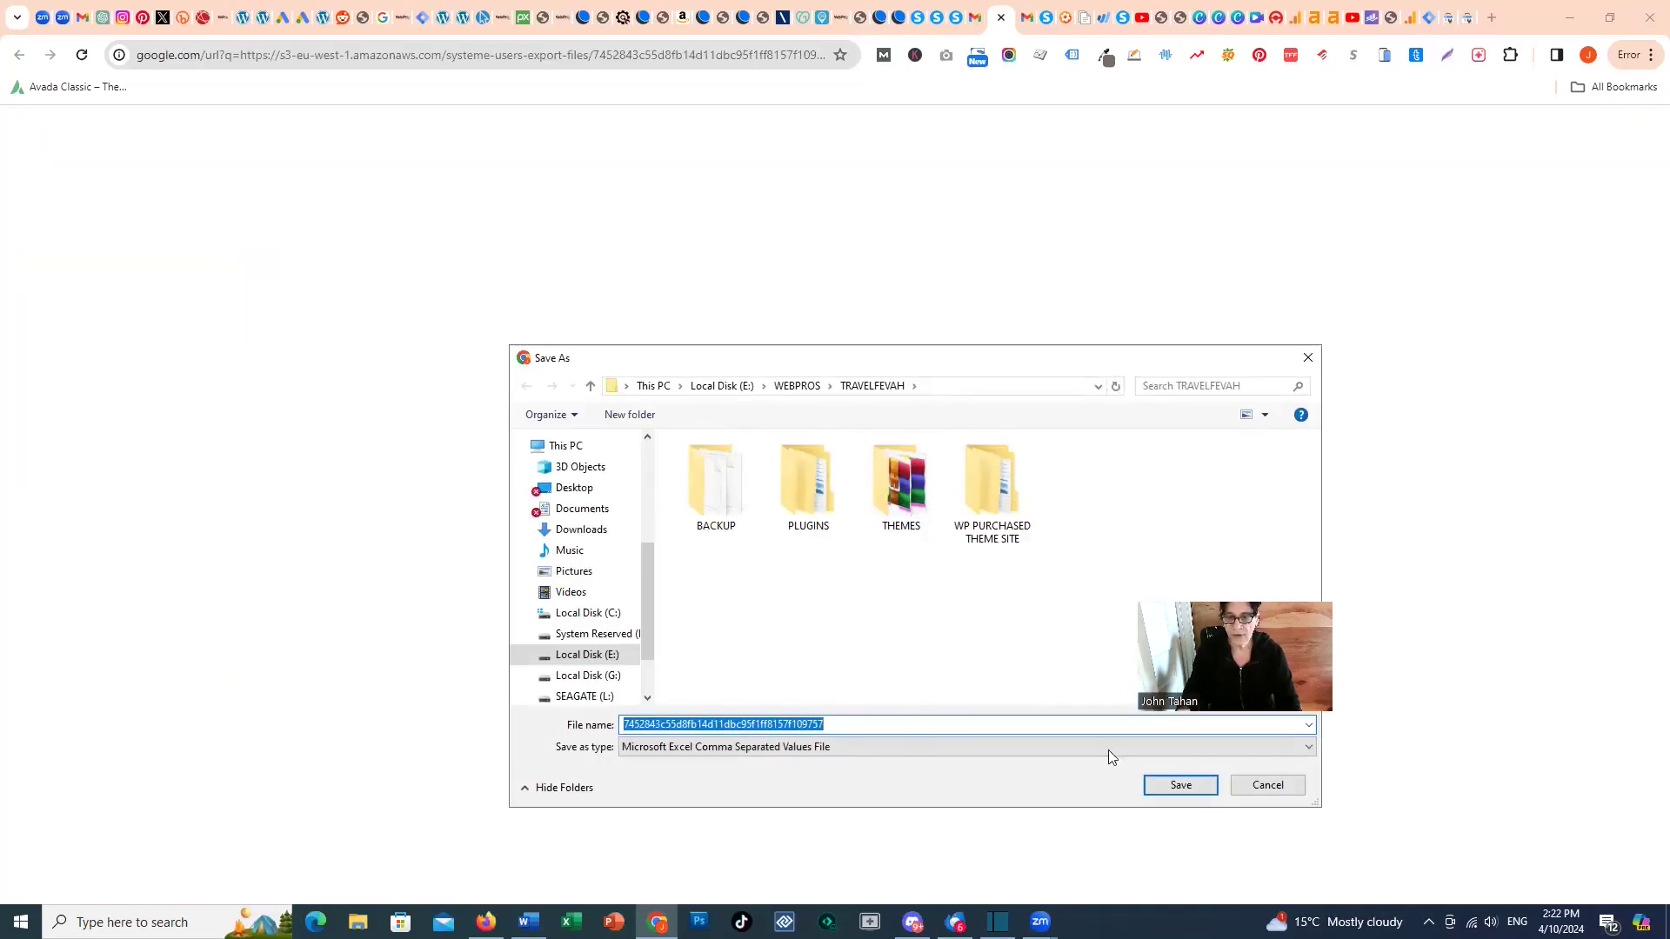
left_click(1180, 785)
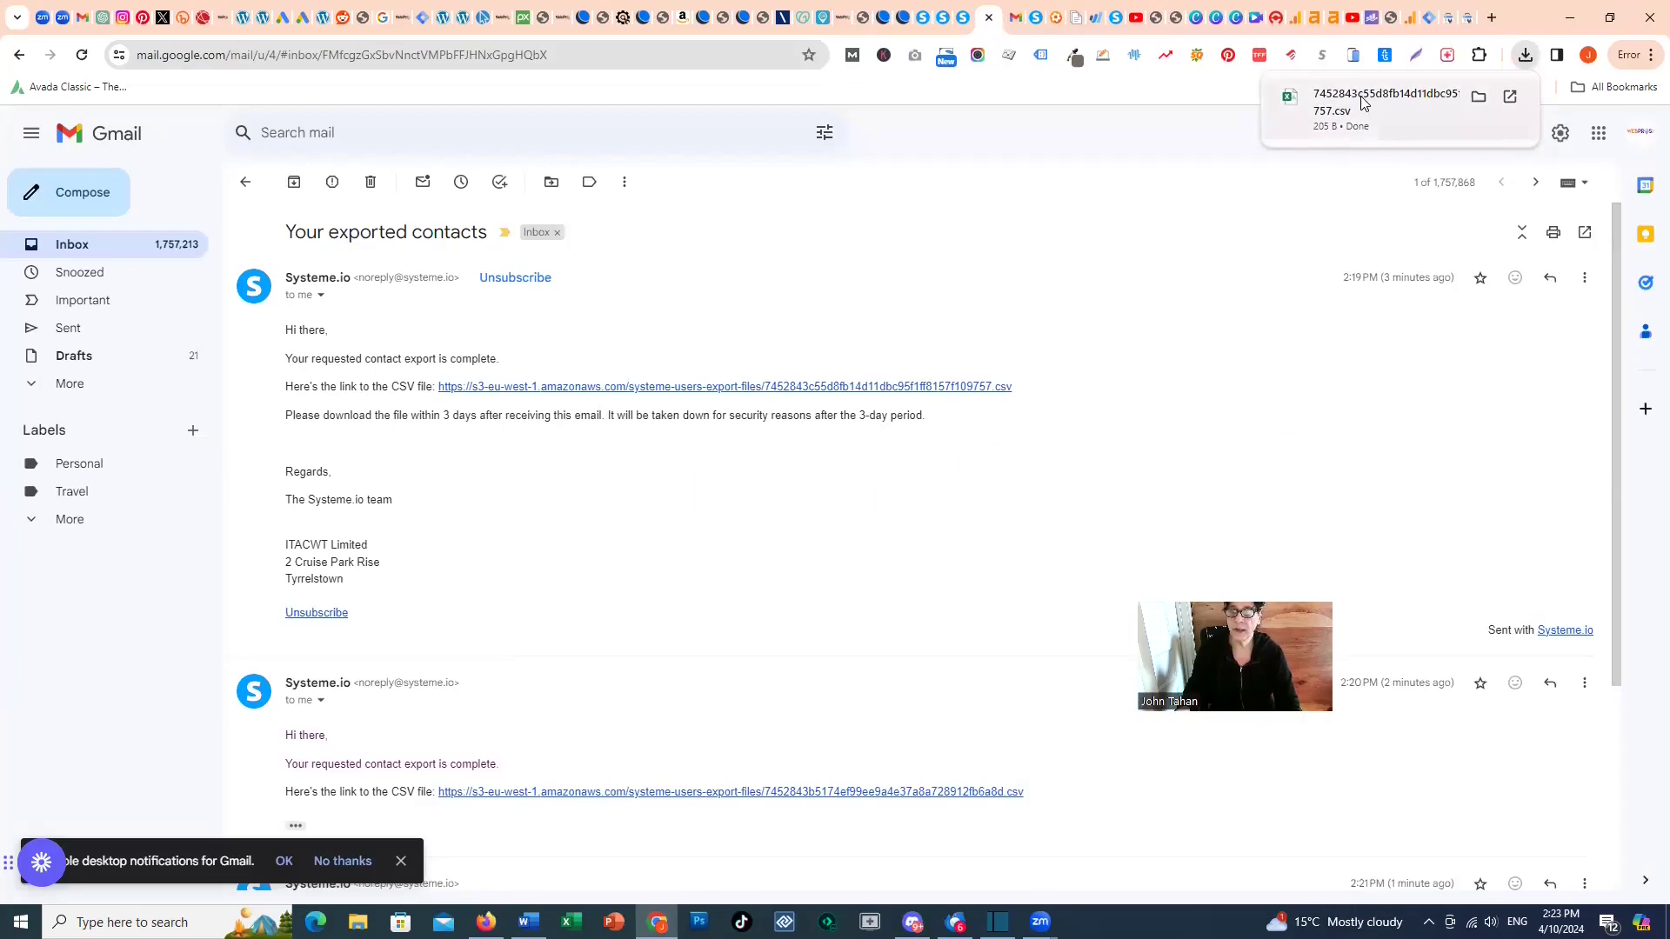
left_click(1363, 104)
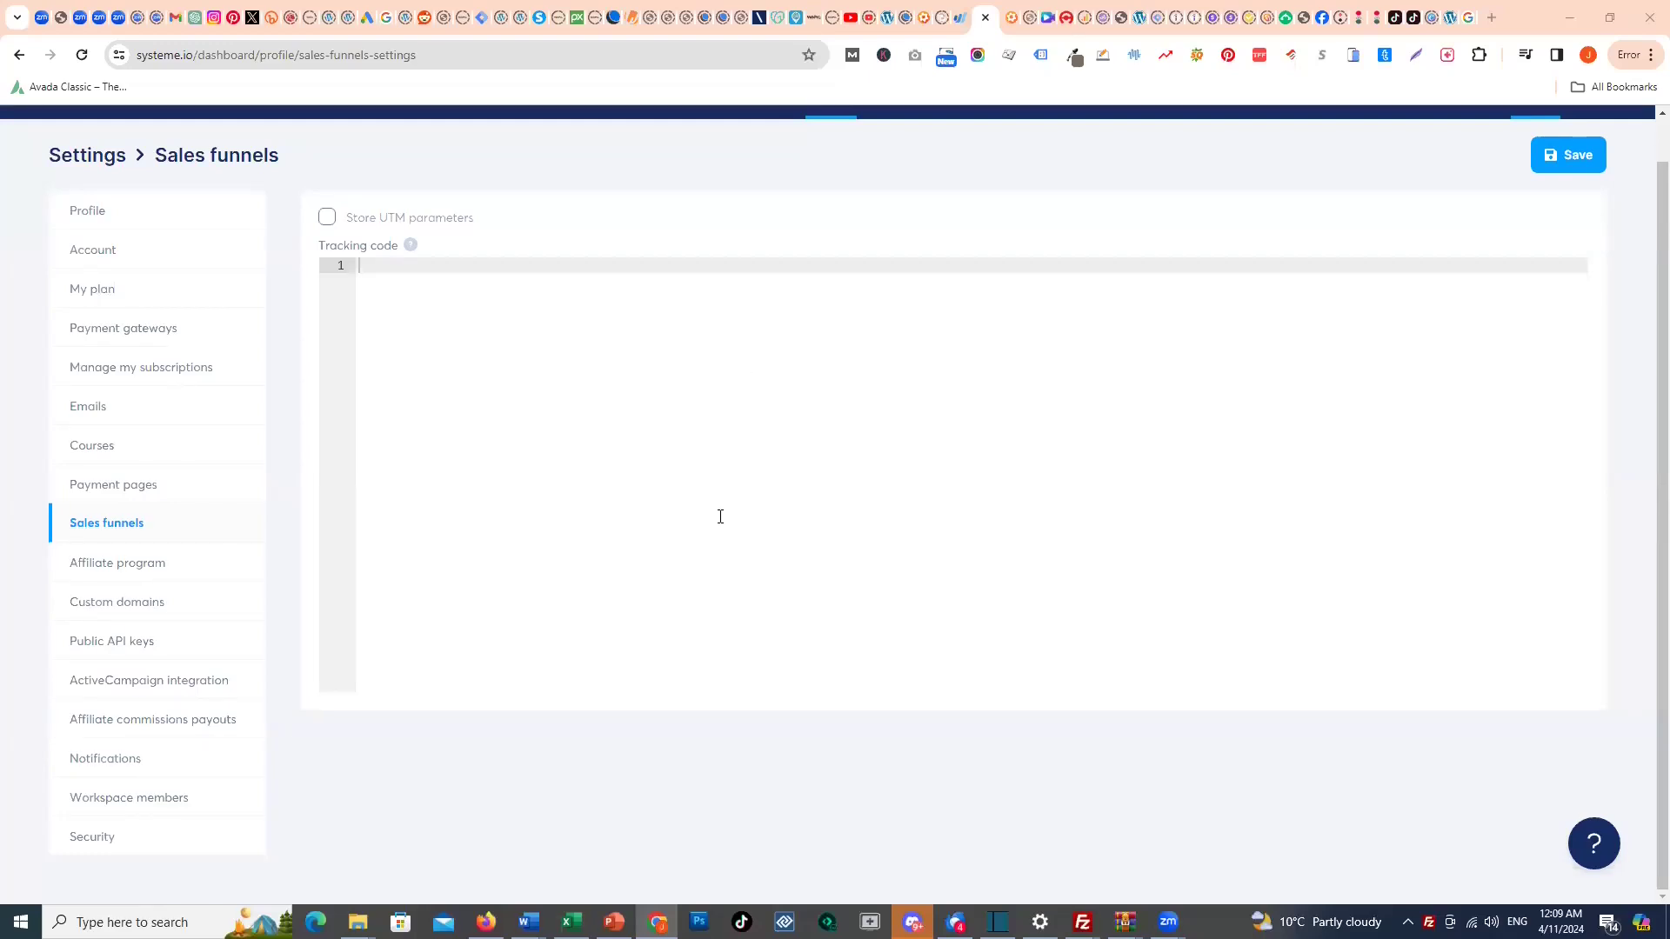
Enable storing of UTM parameters in the systeme.io sales funnels settings and save the change
left_click(328, 219)
left_click(1577, 159)
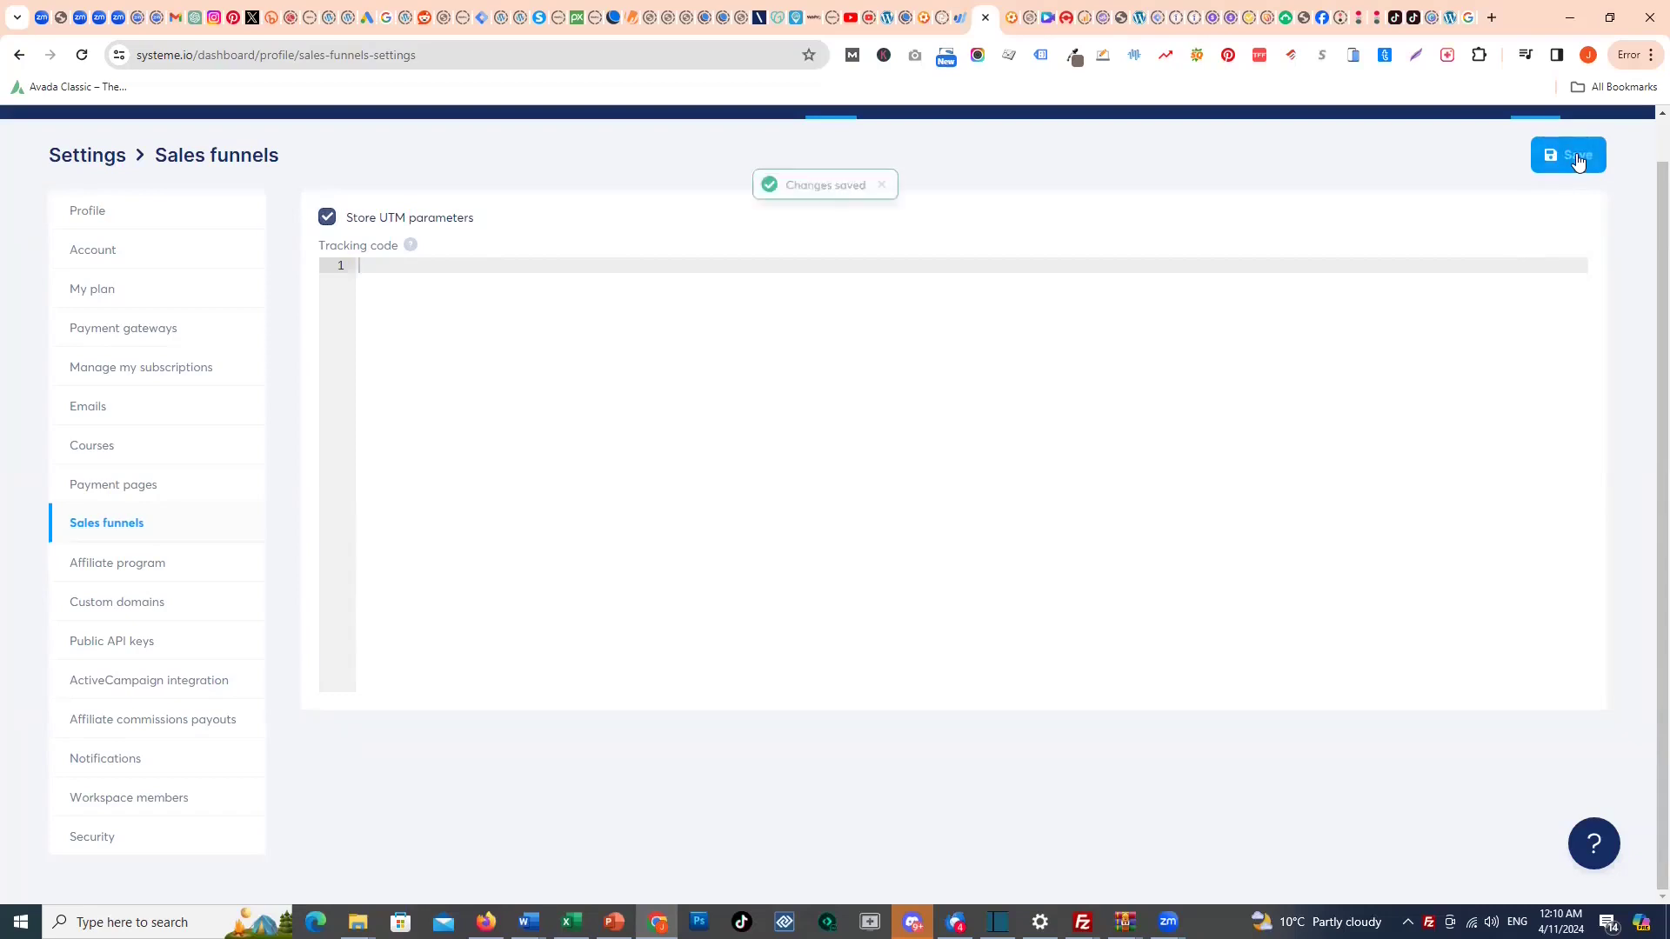